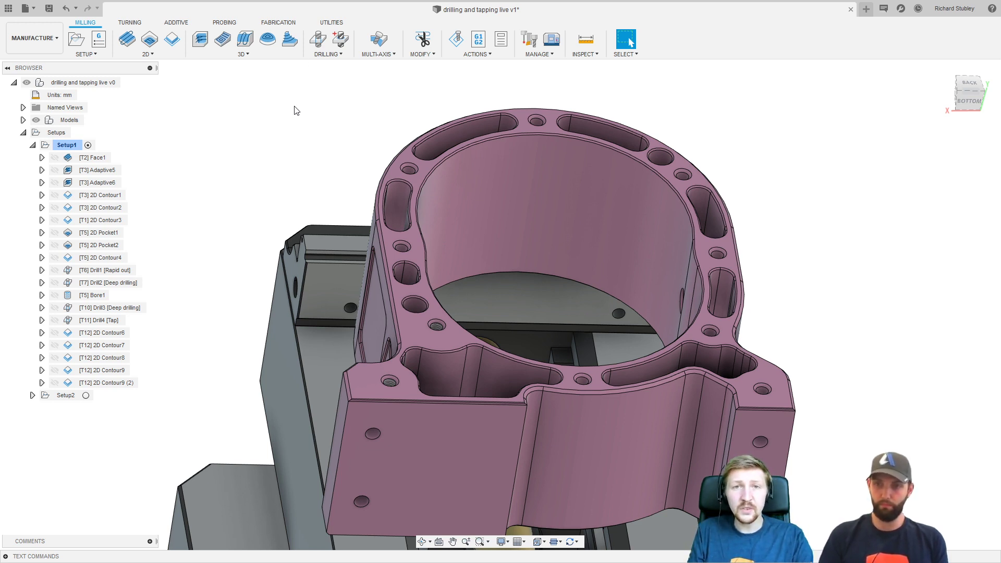
# Open the tool library and filter the Haas - BTC tools by type to show only drills.
pyautogui.click(528, 46)
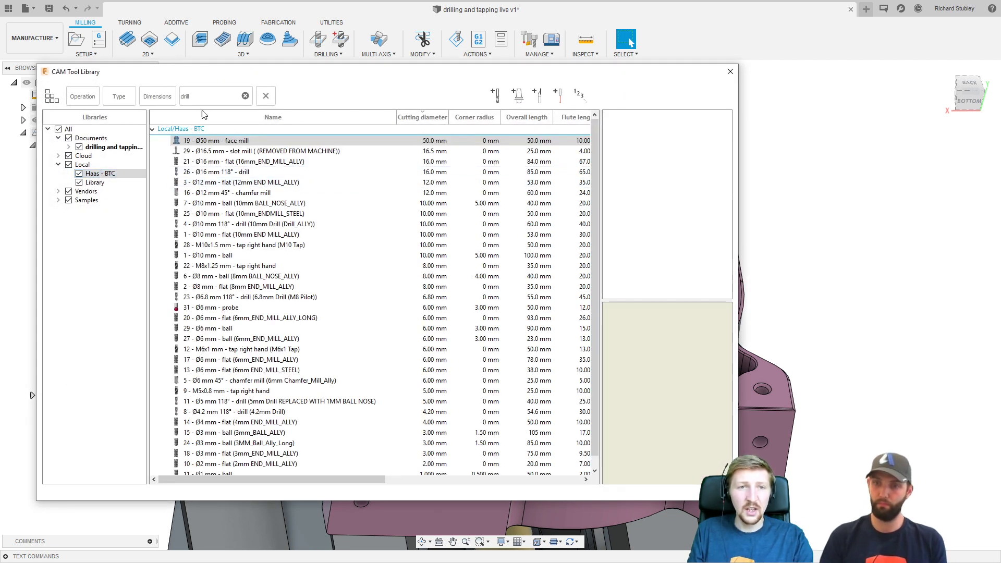
pyautogui.click(120, 97)
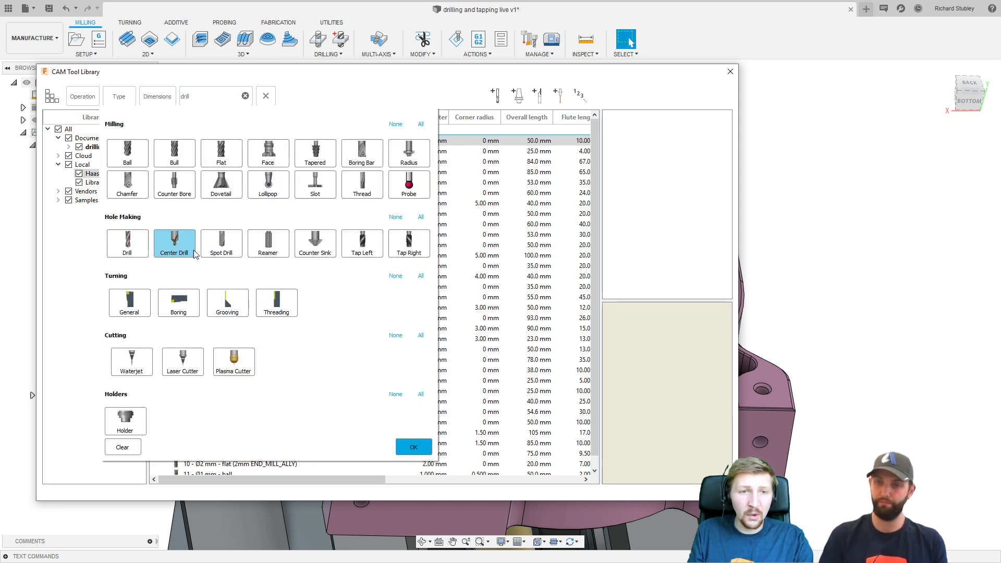
pyautogui.click(130, 248)
pyautogui.click(412, 448)
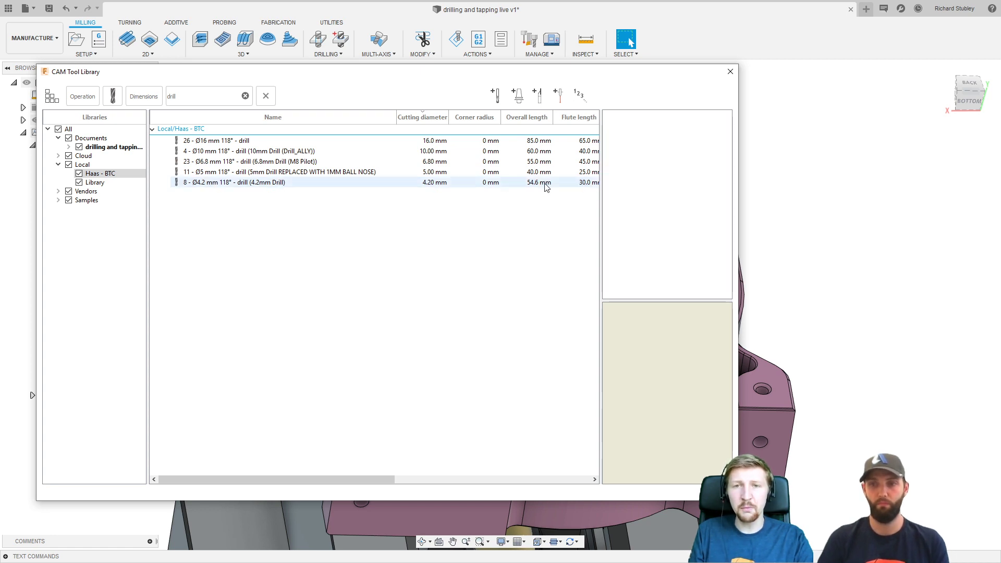
# Clear the search text, filter the library to right-hand taps, view the M5x0.8 mm tap's details, and close the library.
pyautogui.click(245, 97)
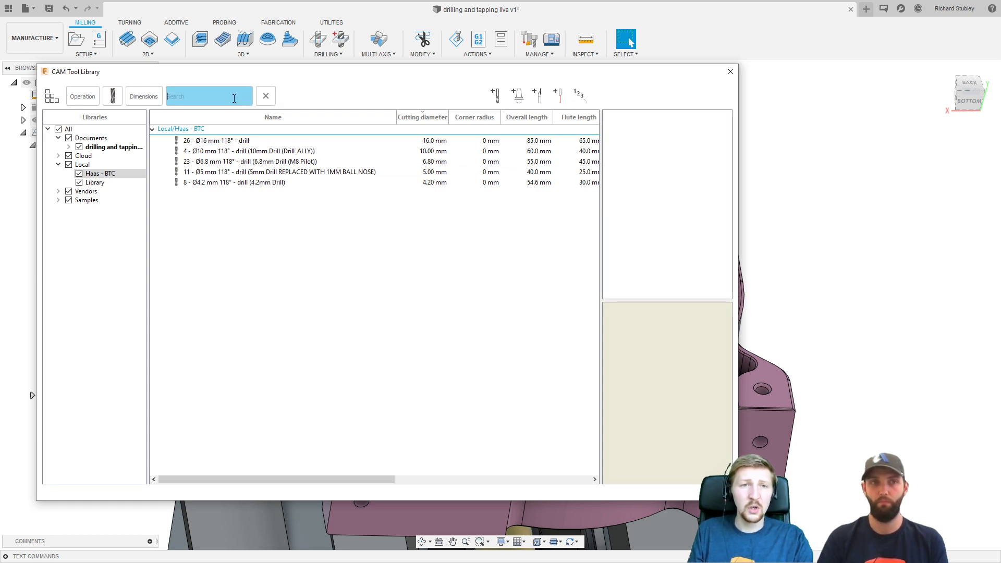
pyautogui.click(113, 97)
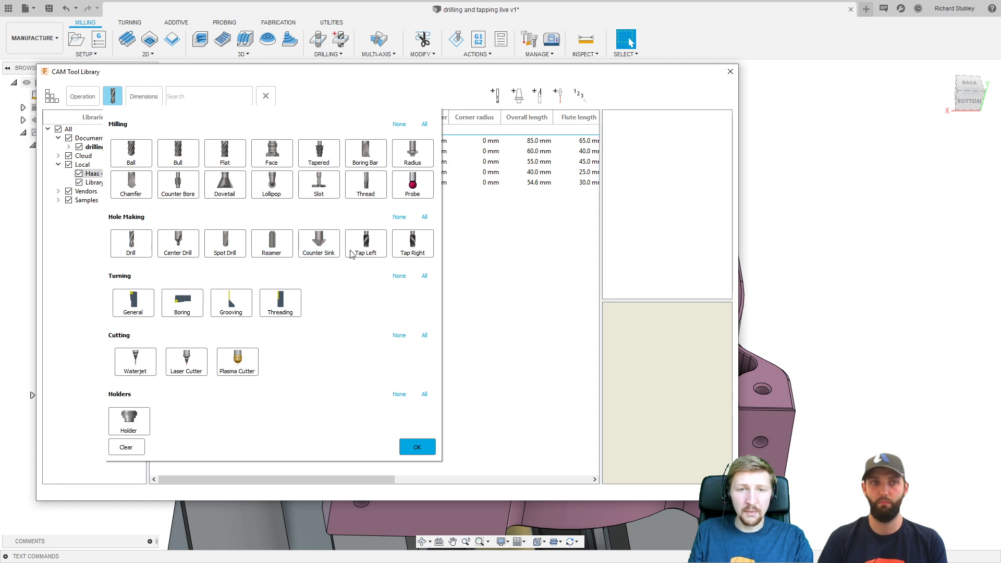
pyautogui.click(414, 244)
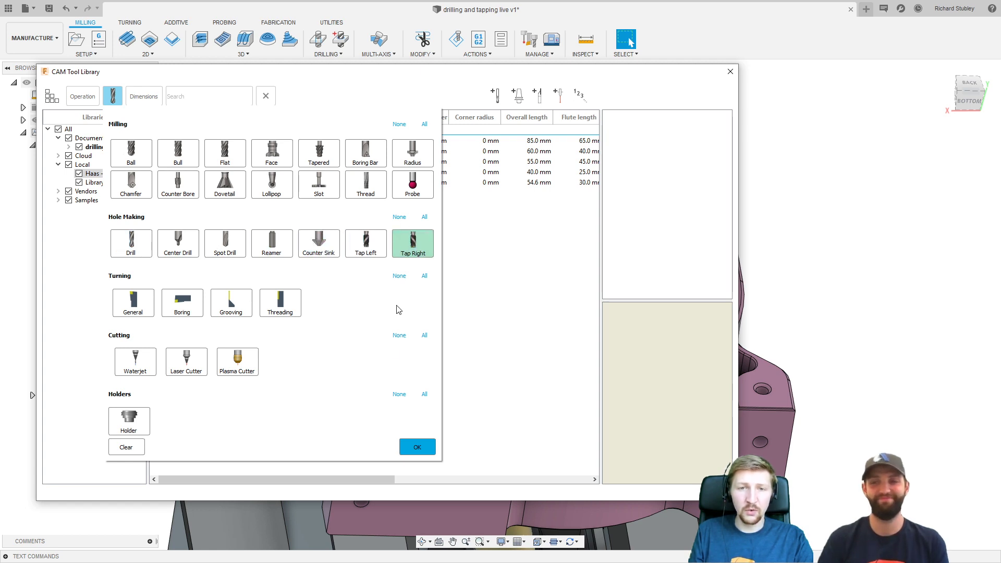
pyautogui.click(418, 449)
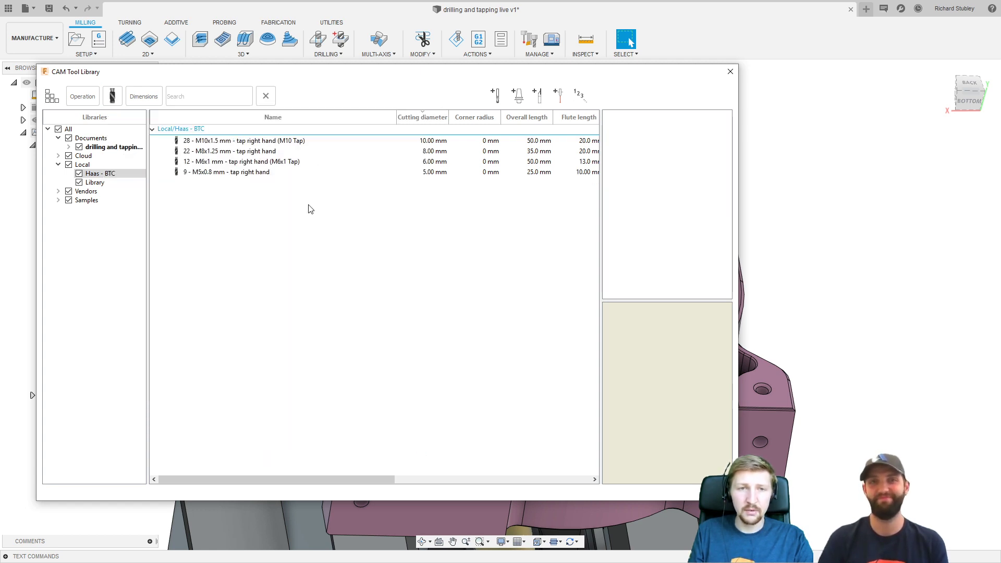
pyautogui.click(210, 174)
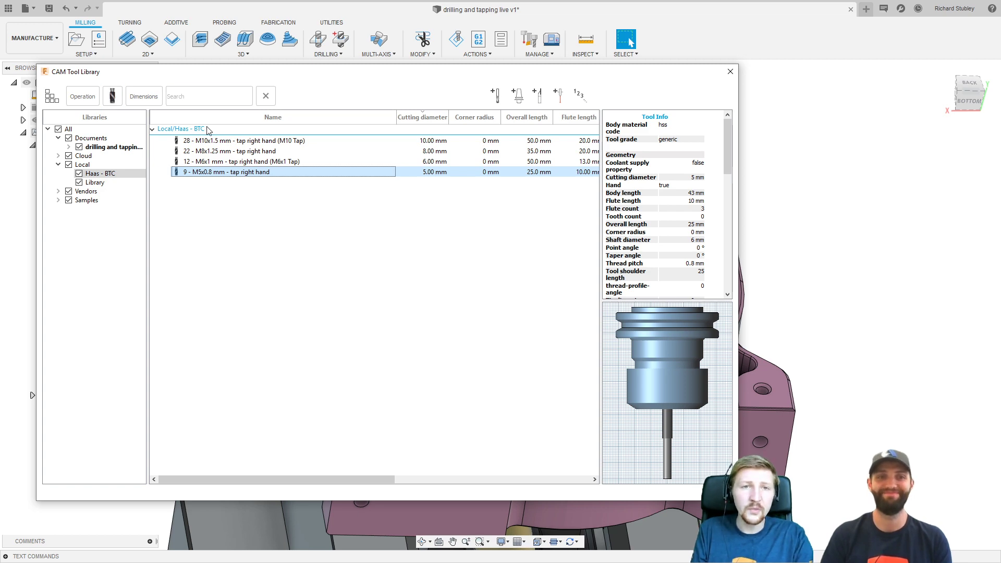
pyautogui.click(730, 72)
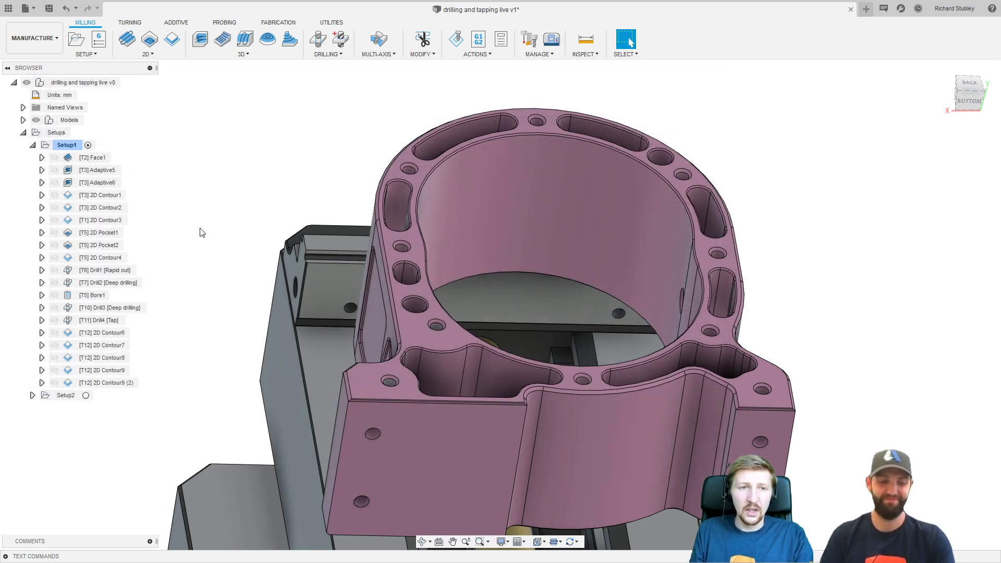
# Create a folder named "Drilling" inside Setup1 and make it the active folder.
pyautogui.rightClick(72, 147)
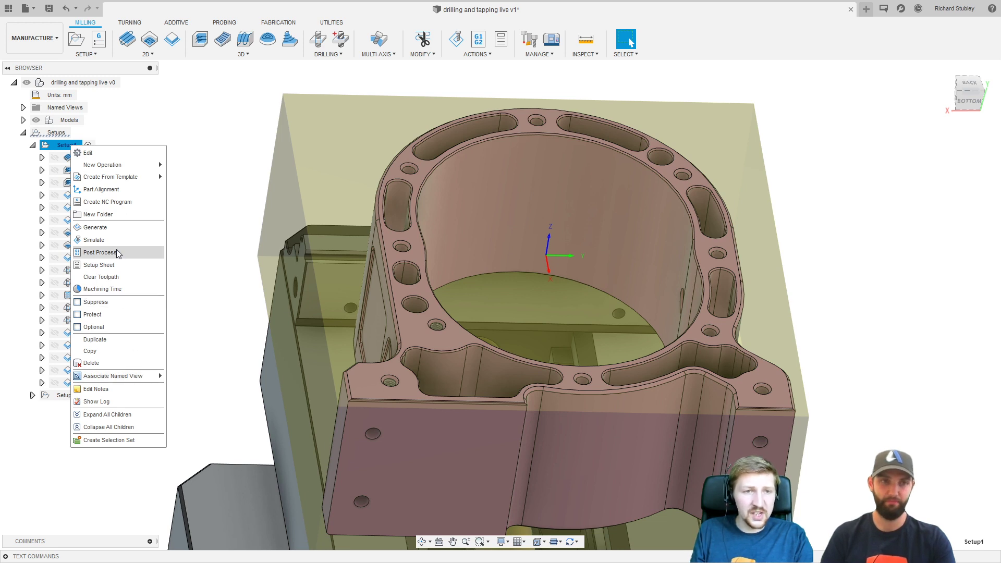
pyautogui.click(105, 214)
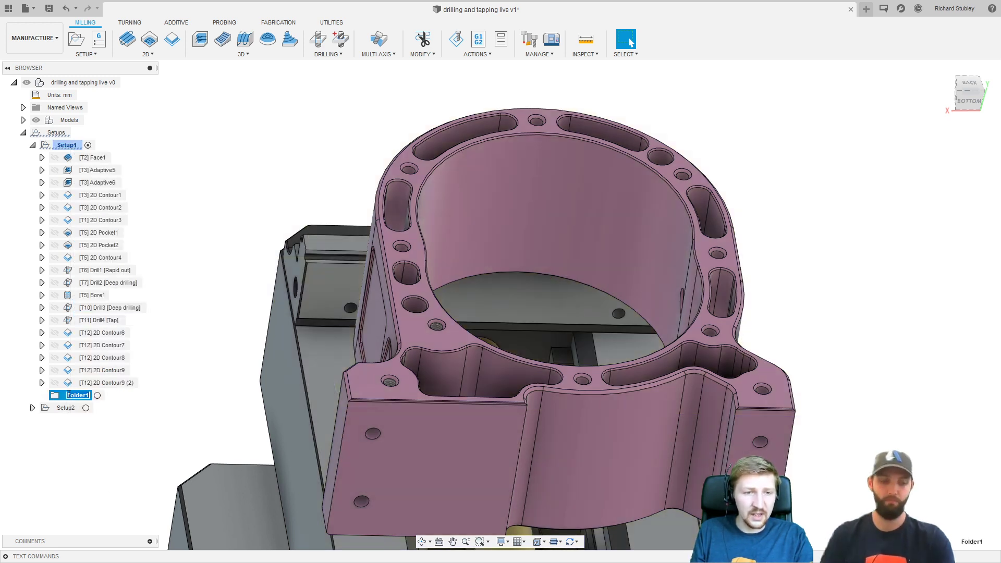
pyautogui.write('Drillin')
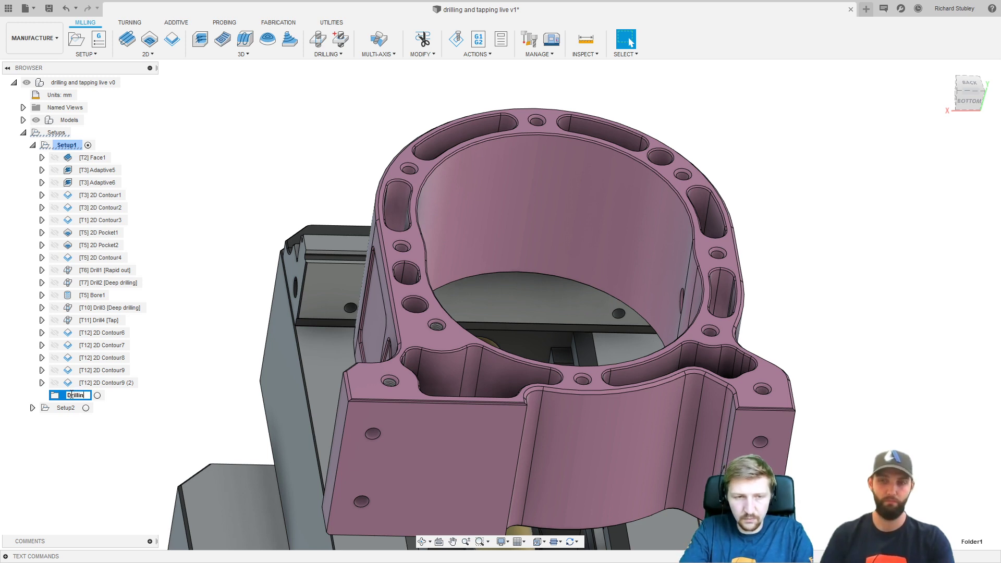
pyautogui.write('g')
pyautogui.press('Return')
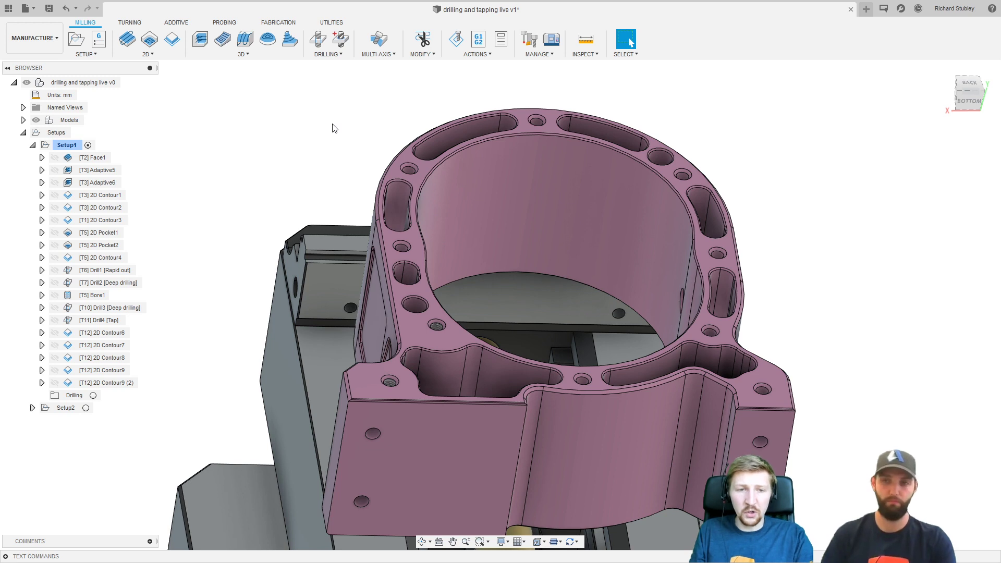
pyautogui.click(93, 397)
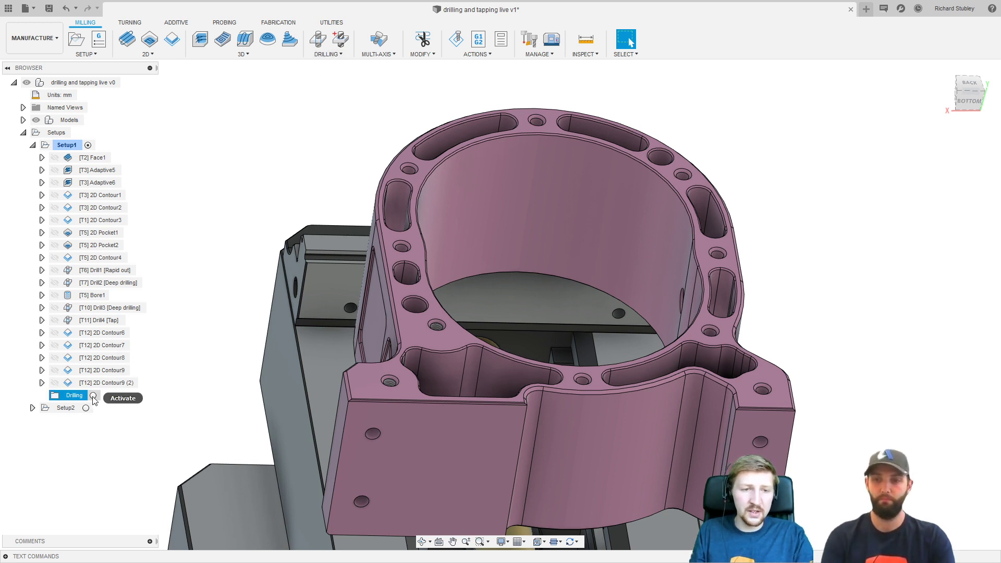
pyautogui.click(93, 397)
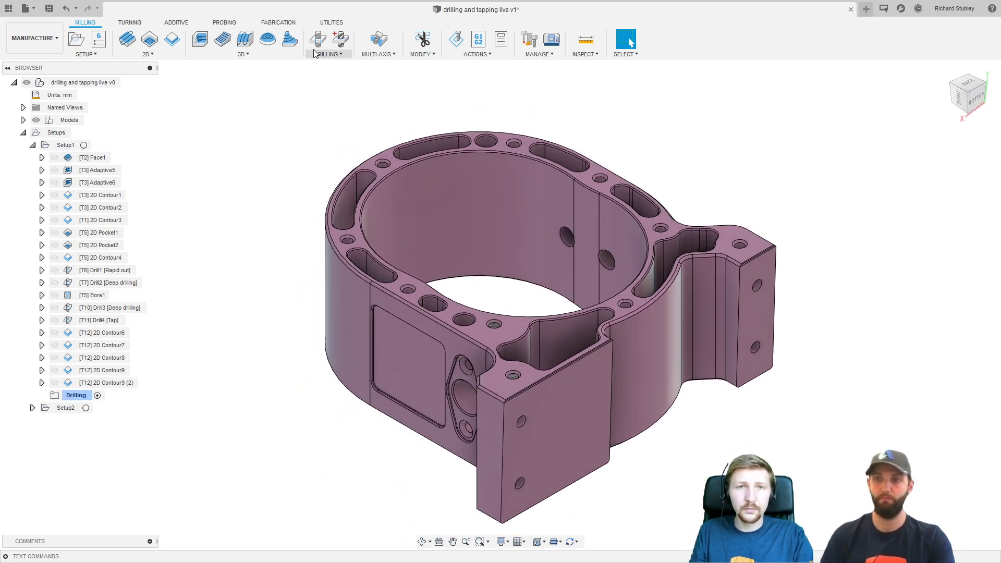
# Start a Drill operation on the threaded hole at the part's near corner, selecting its cylindrical face.
pyautogui.click(318, 39)
pyautogui.scroll(5, 520, 385)
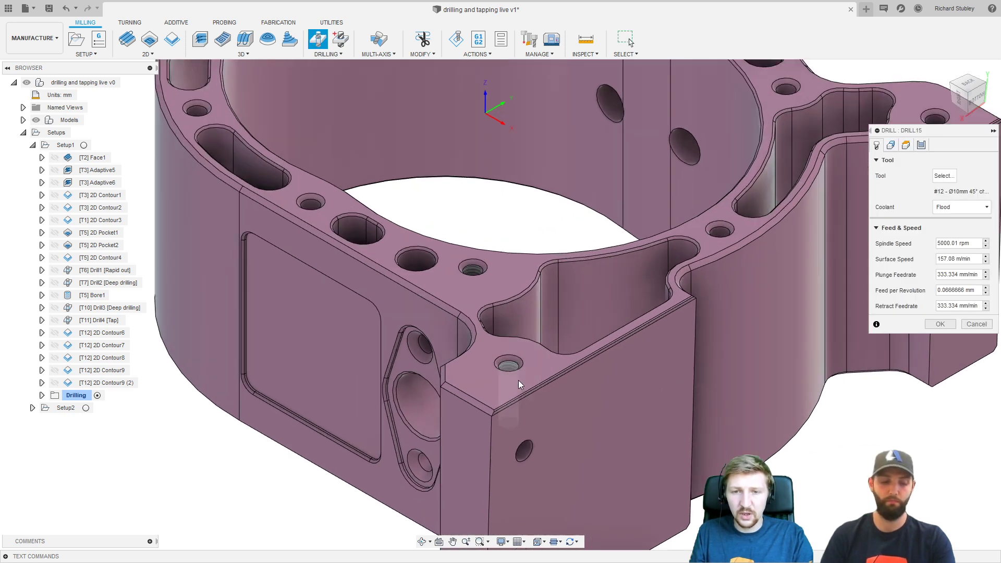
pyautogui.click(509, 364)
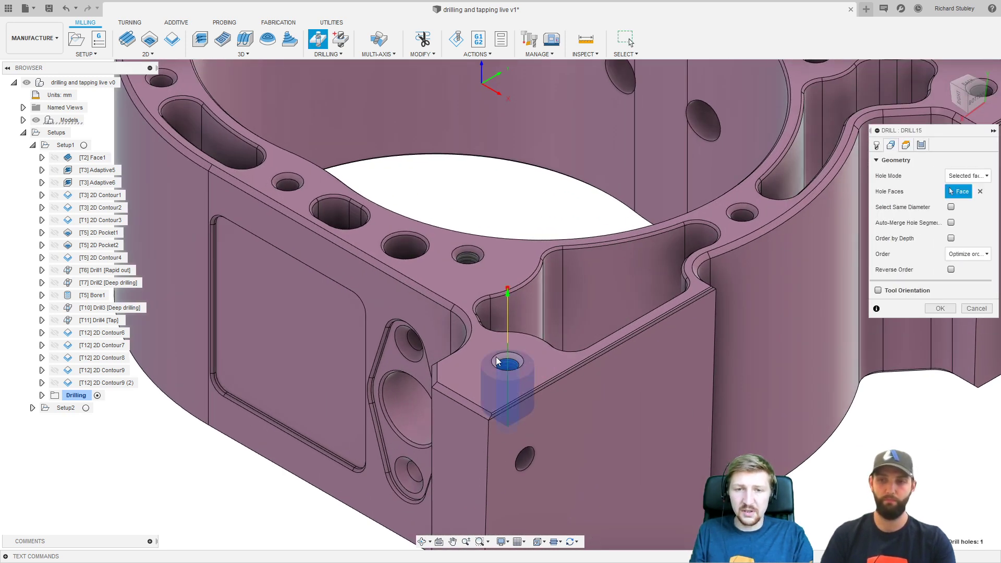
# Assign tool 8, the Ø4.2 mm 118° drill from the Haas - BTC library, sorting the tools by cutting diameter.
pyautogui.click(876, 145)
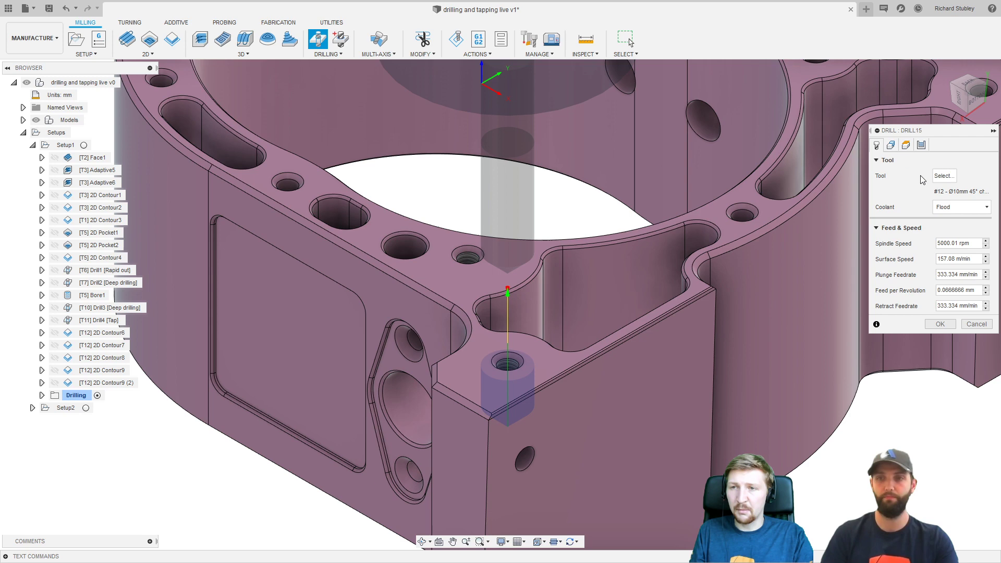
pyautogui.click(954, 177)
pyautogui.click(58, 164)
pyautogui.click(100, 173)
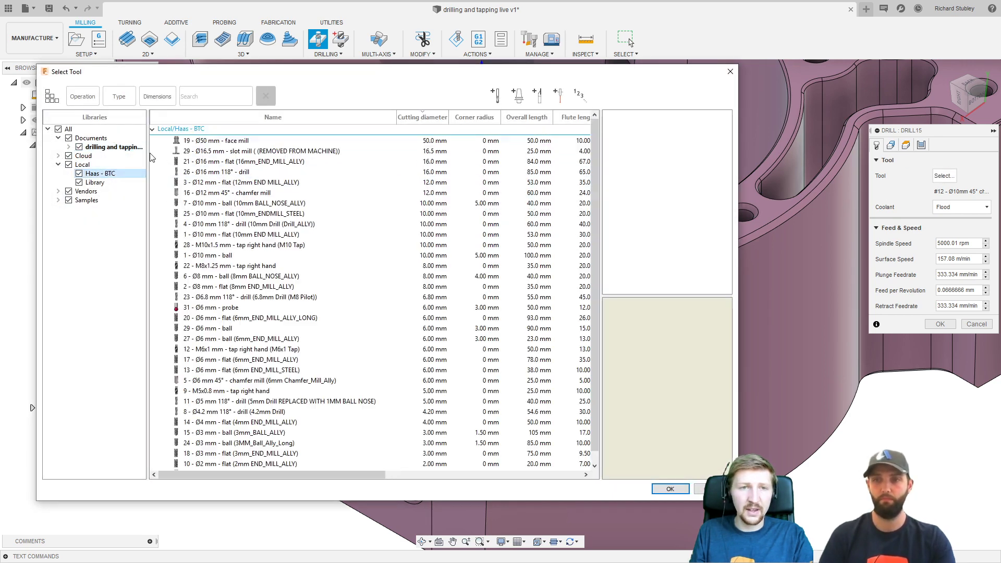
pyautogui.click(437, 118)
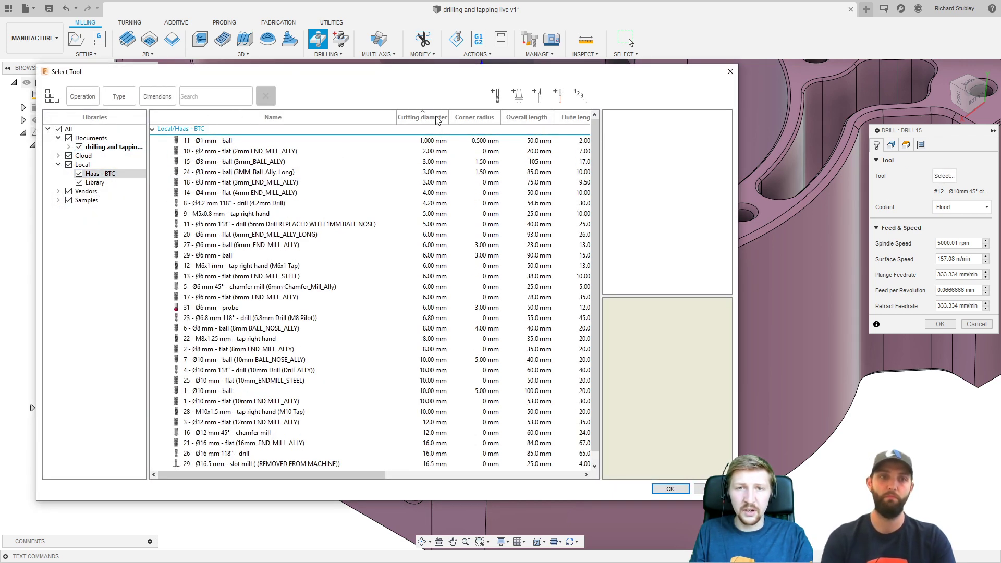
pyautogui.click(401, 203)
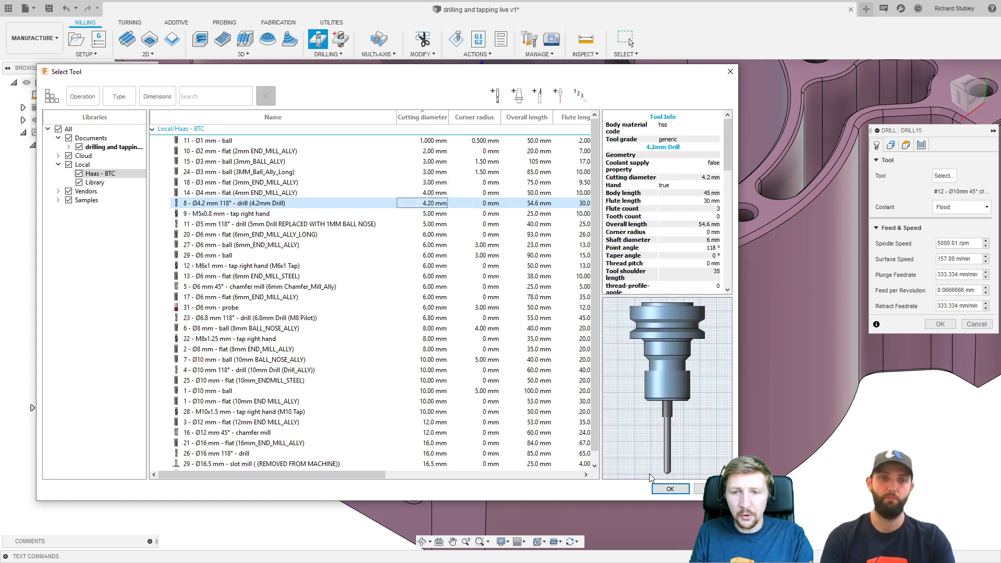
pyautogui.click(672, 489)
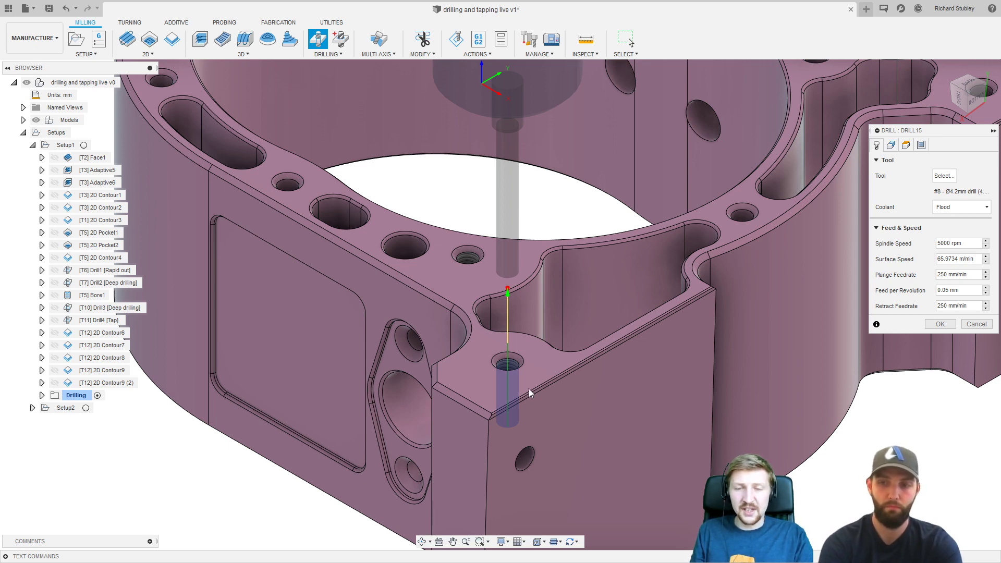
# Set the drill operation's feed height offset to 0.25 mm.
pyautogui.scroll(3, 507, 370)
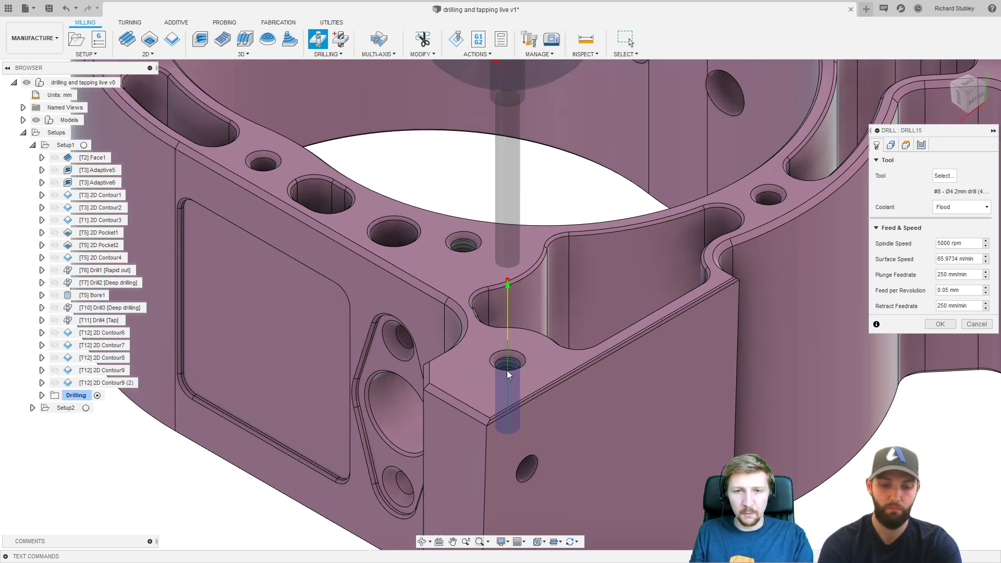
pyautogui.scroll(3, 506, 370)
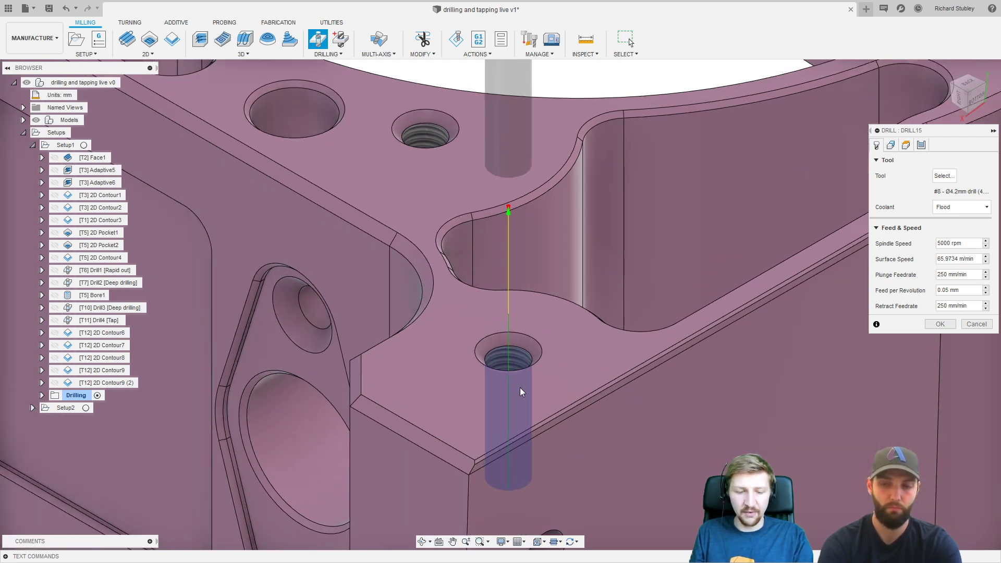
pyautogui.scroll(2, 521, 385)
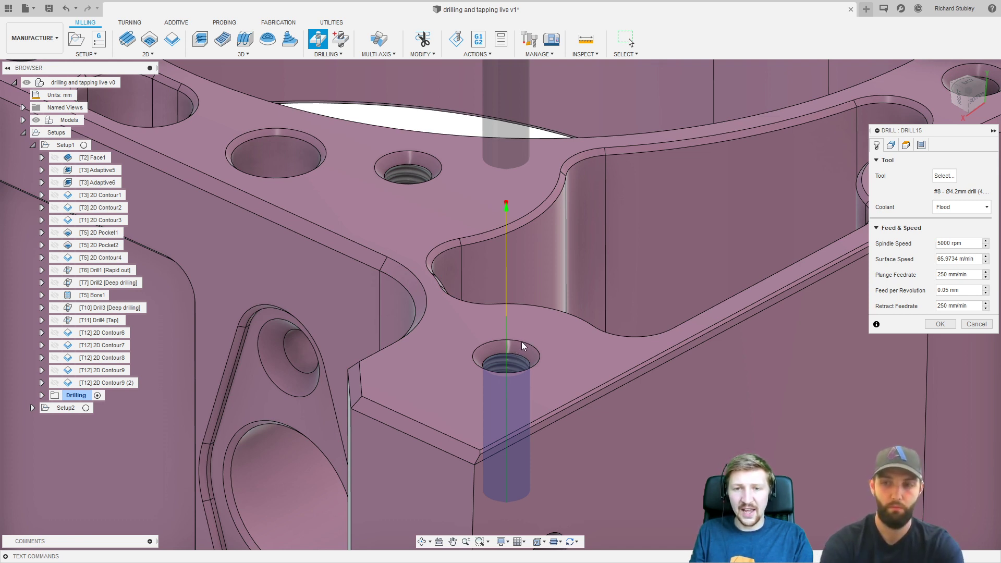
pyautogui.click(906, 145)
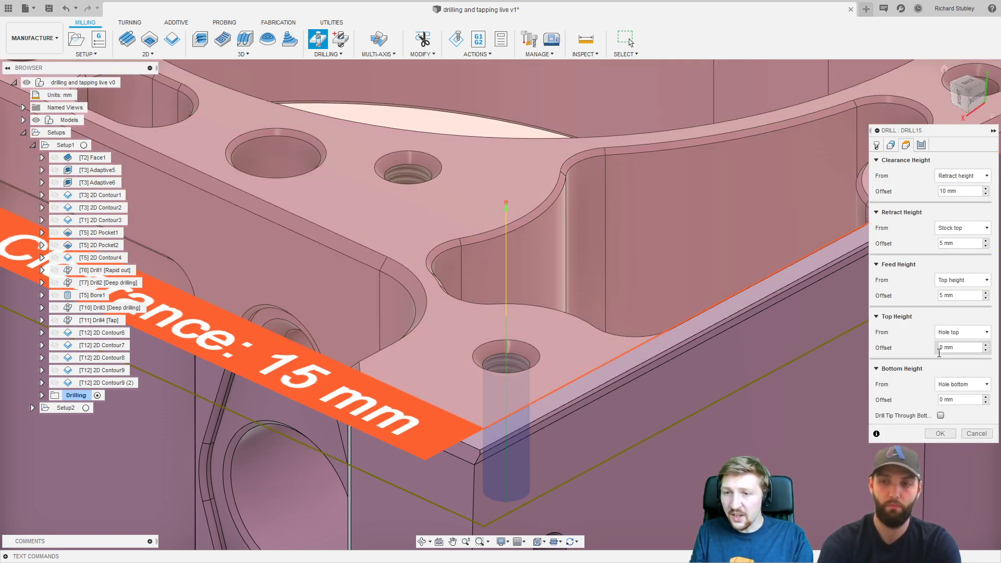
pyautogui.click(955, 296)
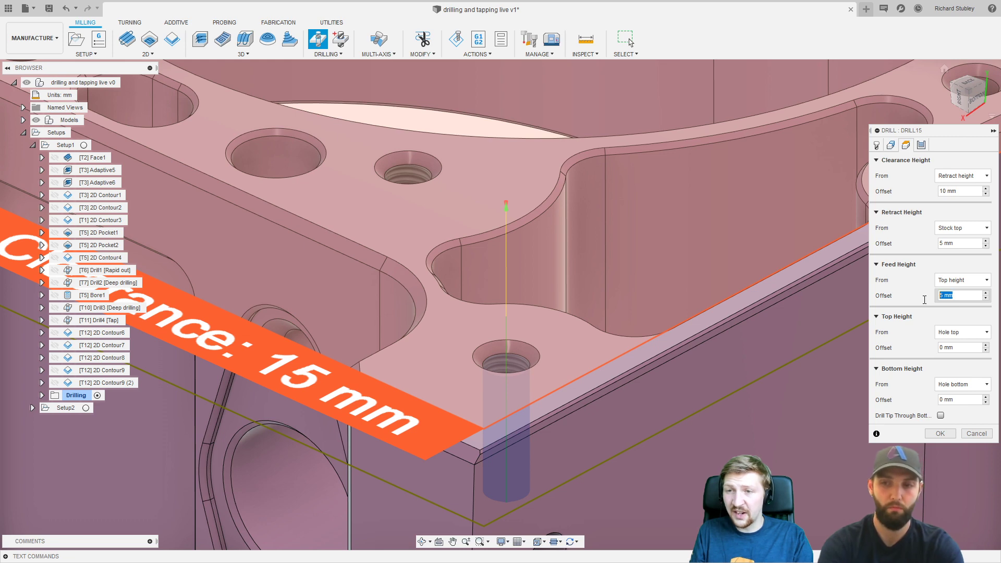
pyautogui.write('0.25')
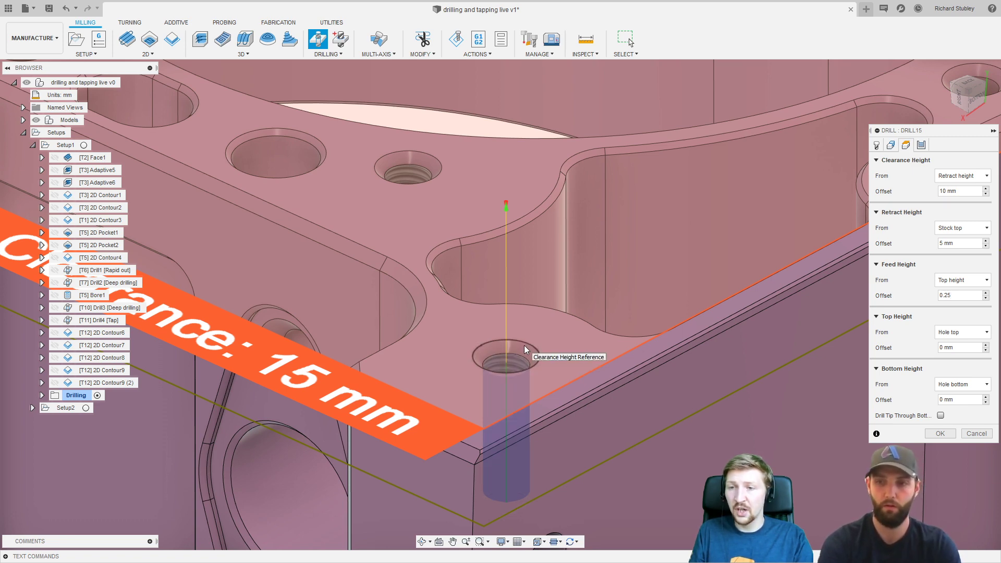
# Try the outer edge of the hole's chamfer as the top height reference and return the setting to Hole top.
pyautogui.click(966, 332)
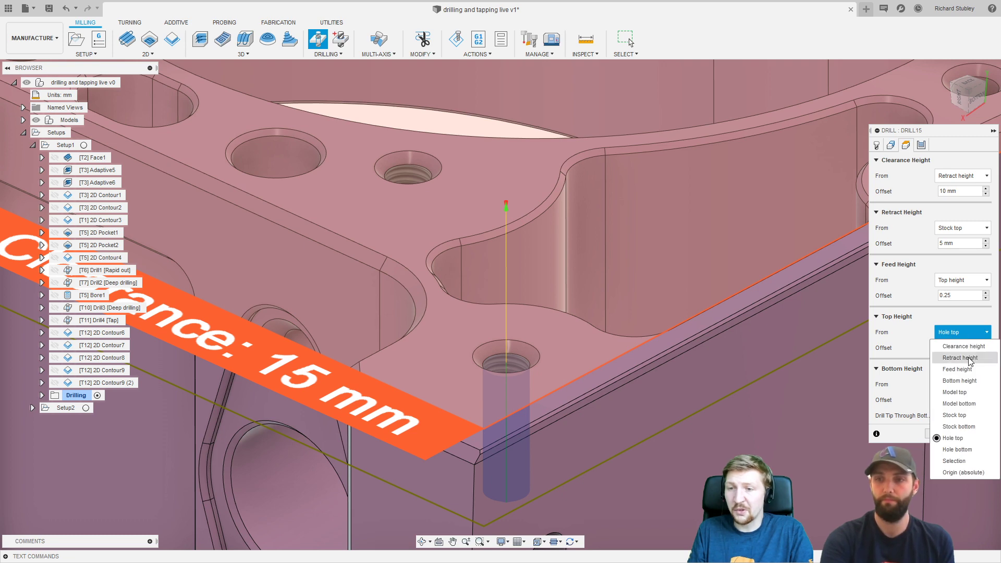
pyautogui.click(956, 461)
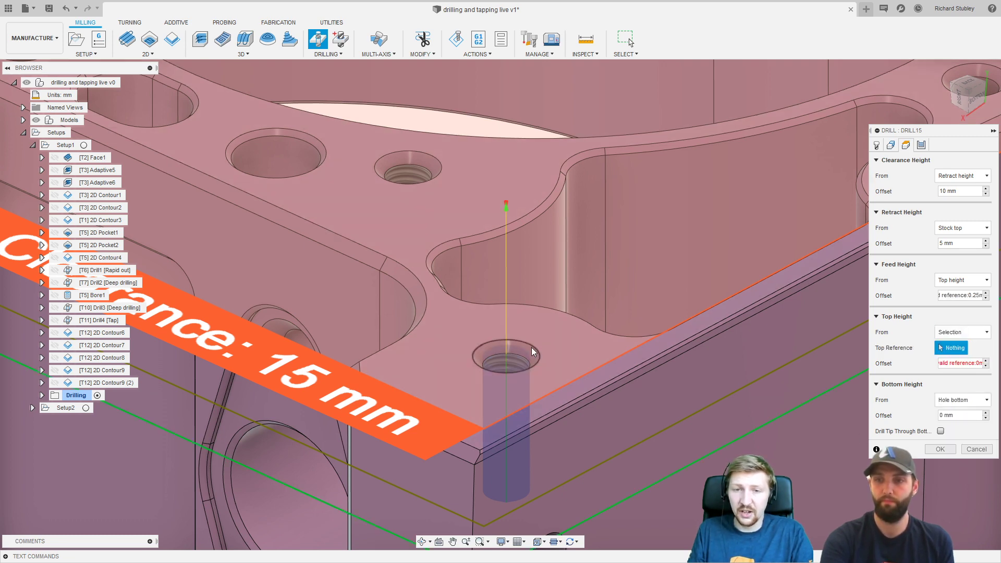
pyautogui.click(504, 358)
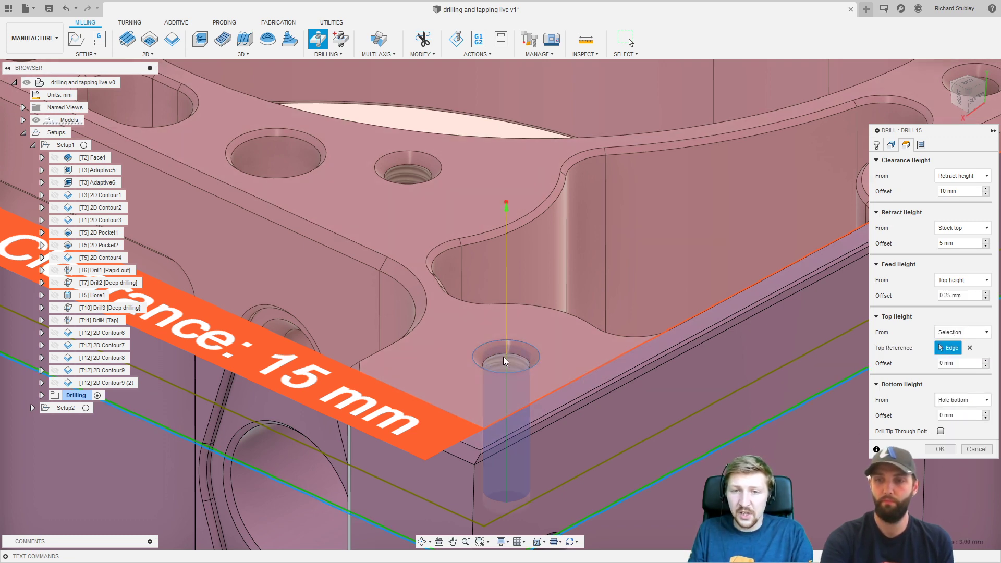
pyautogui.scroll(6, 503, 360)
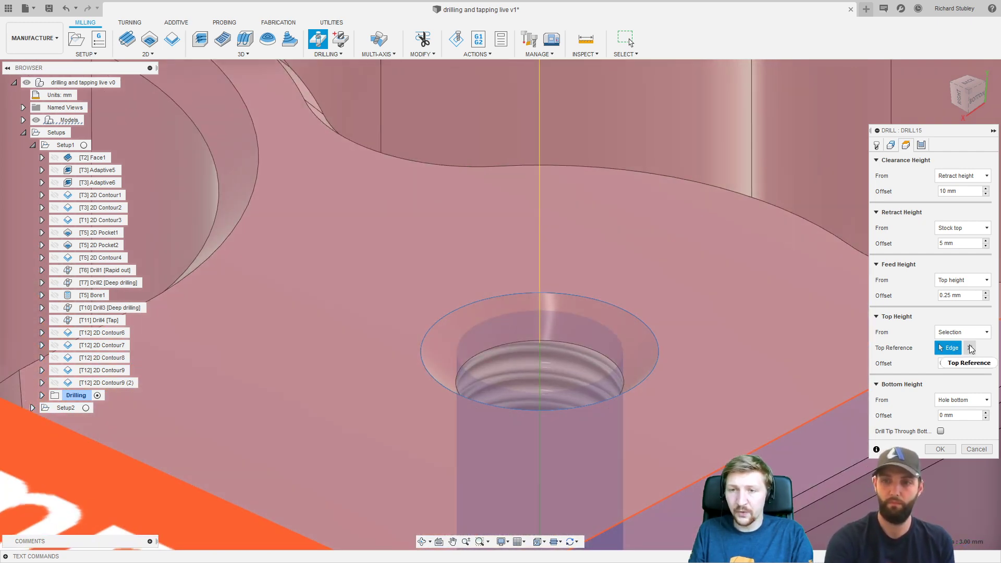
pyautogui.click(963, 332)
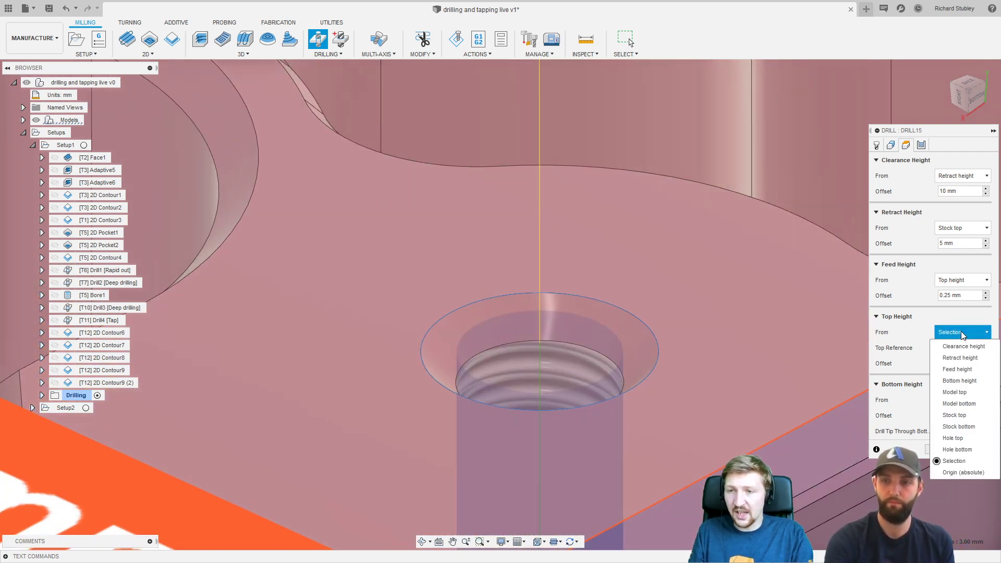
pyautogui.click(958, 439)
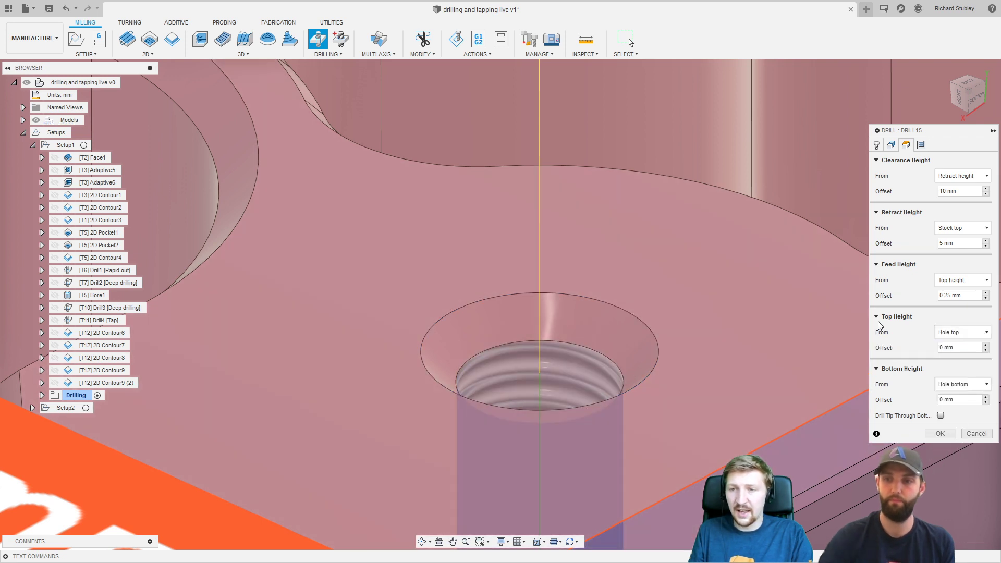
# Reference the drill operation's top height to the outer edge of the hole's chamfer with a 0 mm offset, and accept the operation.
pyautogui.click(963, 332)
pyautogui.click(960, 463)
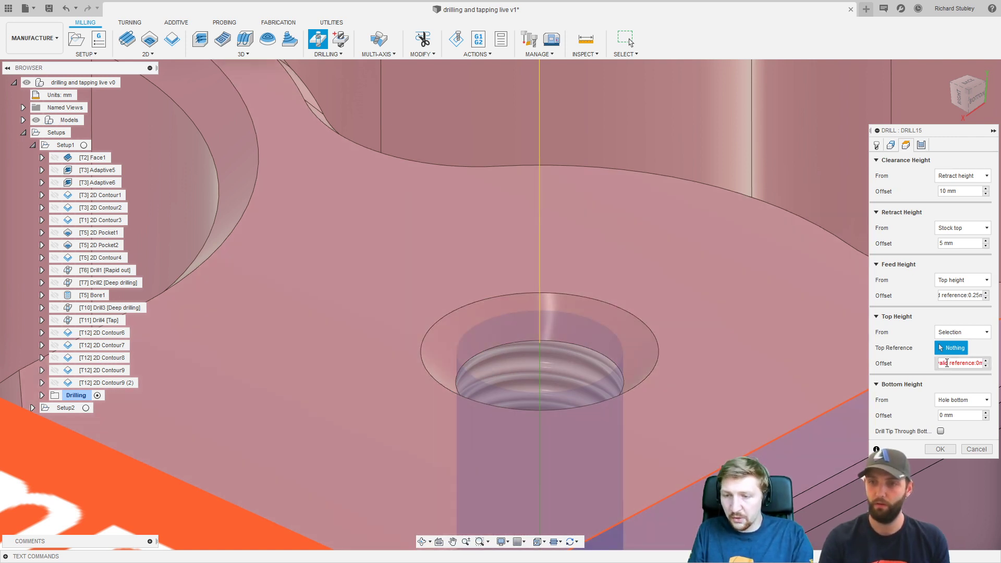
pyautogui.press('BackSpace')
pyautogui.press('BackSpace')
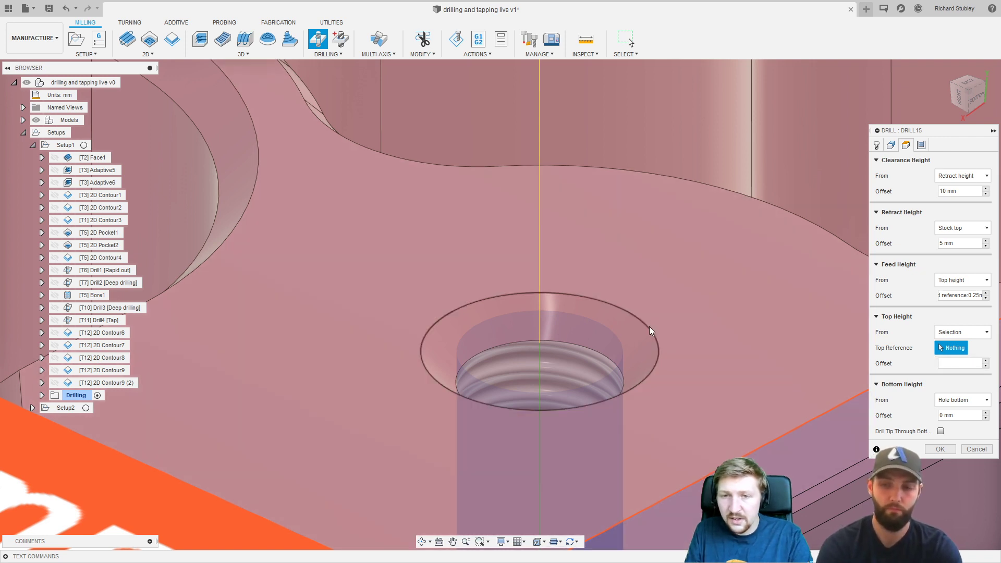
pyautogui.click(651, 330)
pyautogui.click(957, 363)
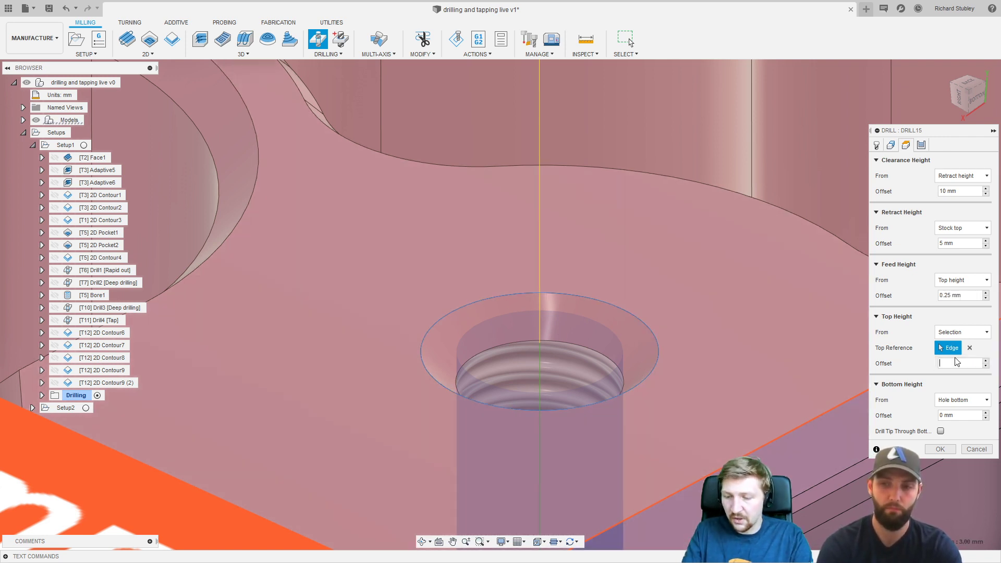
pyautogui.write('0')
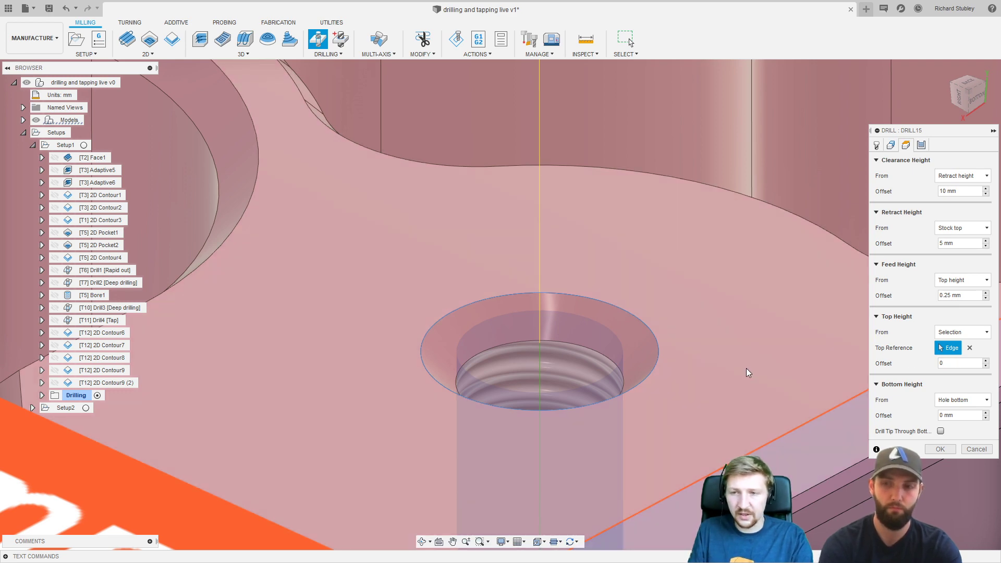
pyautogui.scroll(-5, 631, 385)
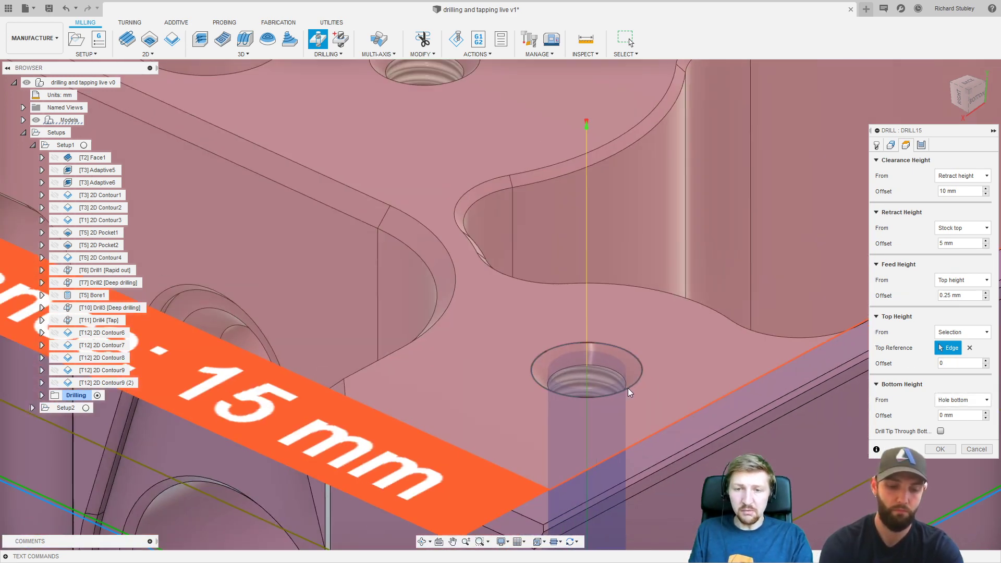
pyautogui.scroll(-3, 630, 392)
pyautogui.moveTo(630, 391); pyautogui.dragTo(605, 301, button='middle')
pyautogui.keyDown('shift'); pyautogui.moveTo(605, 325); pyautogui.dragTo(604, 367, button='middle'); pyautogui.keyUp('shift')
pyautogui.keyDown('shift'); pyautogui.moveTo(772, 439); pyautogui.dragTo(581, 277, button='middle'); pyautogui.keyUp('shift')
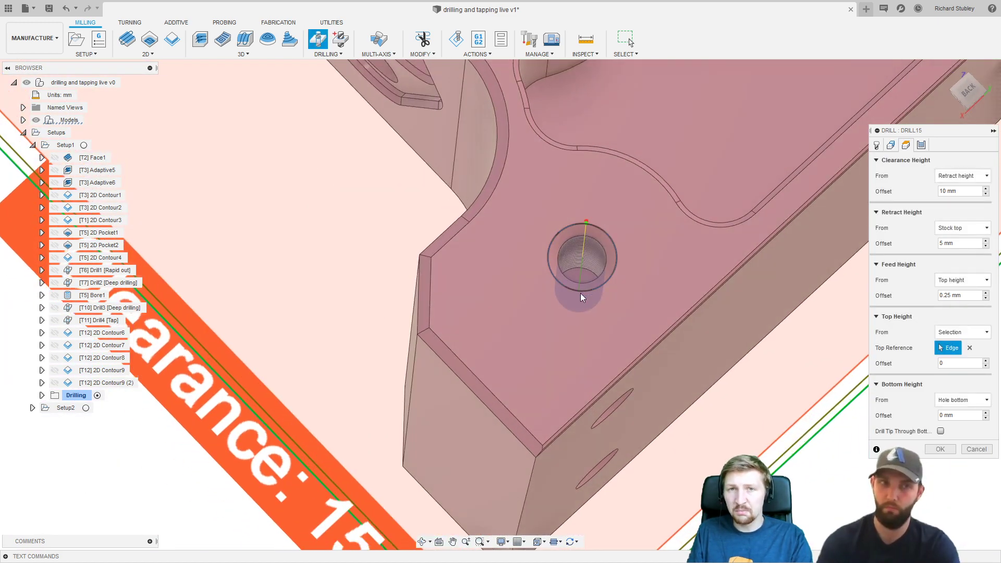
pyautogui.click(940, 448)
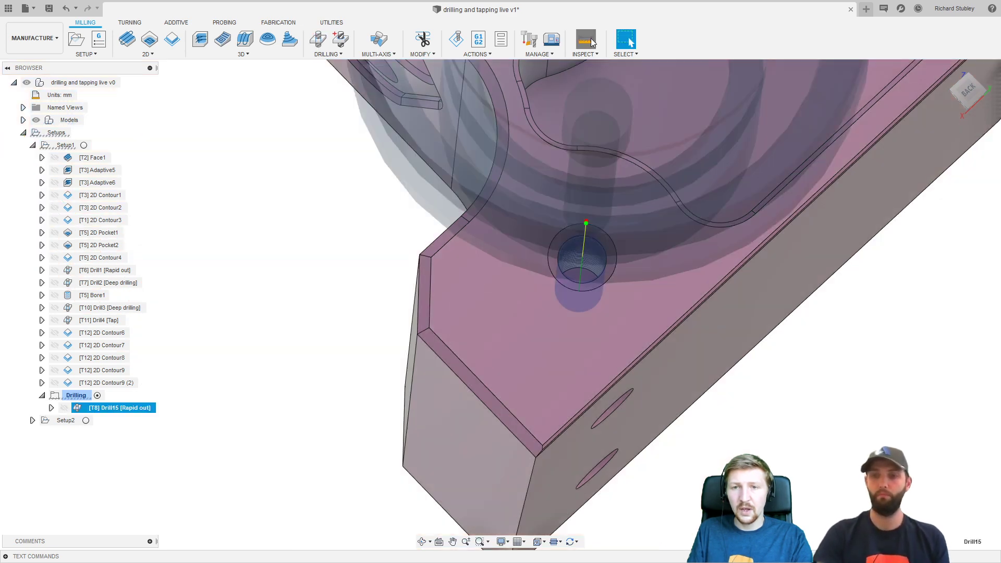
# Measure the distance between the threaded hole's bottom and top circular edges.
pyautogui.click(590, 42)
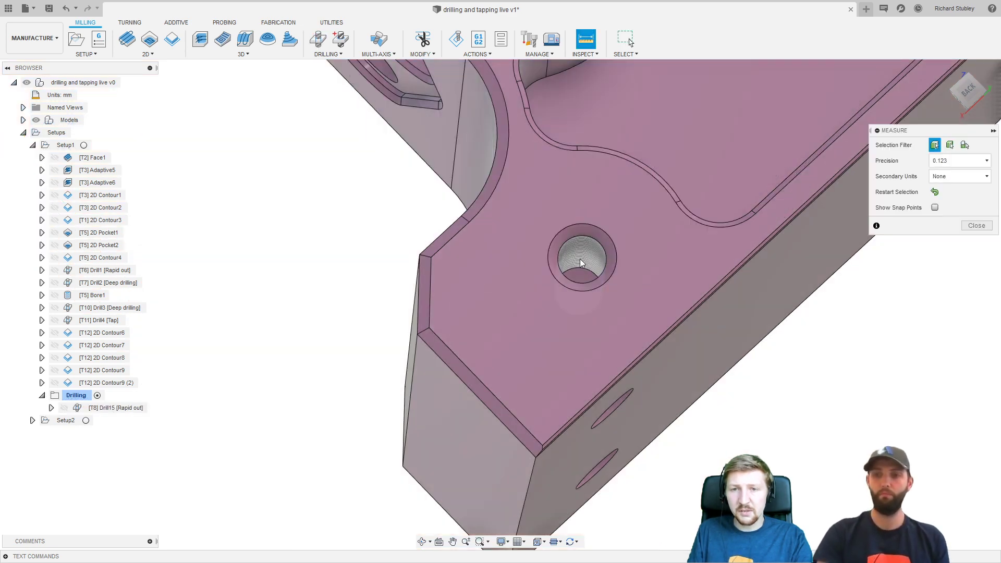
pyautogui.scroll(3, 580, 264)
pyautogui.click(582, 270)
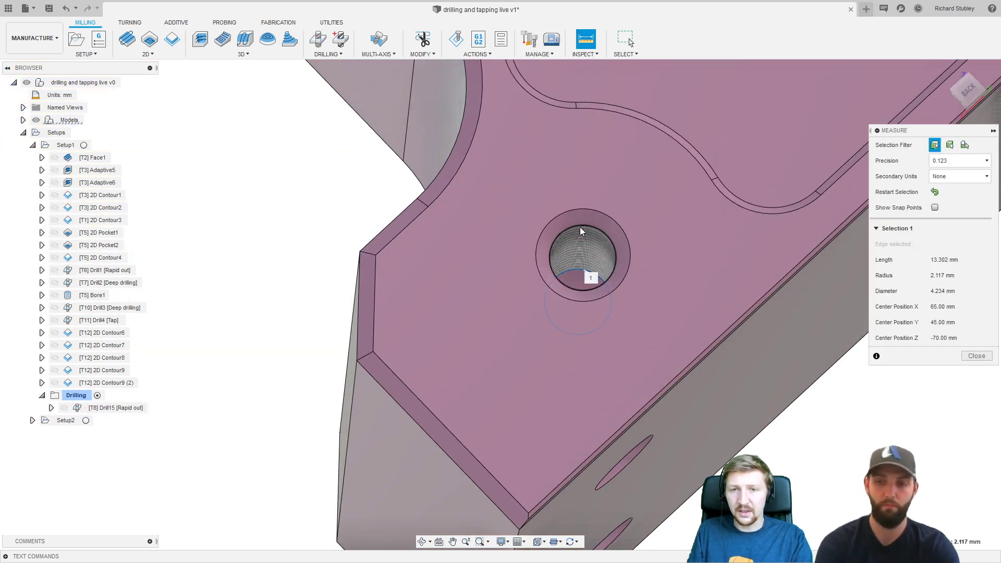
pyautogui.click(580, 228)
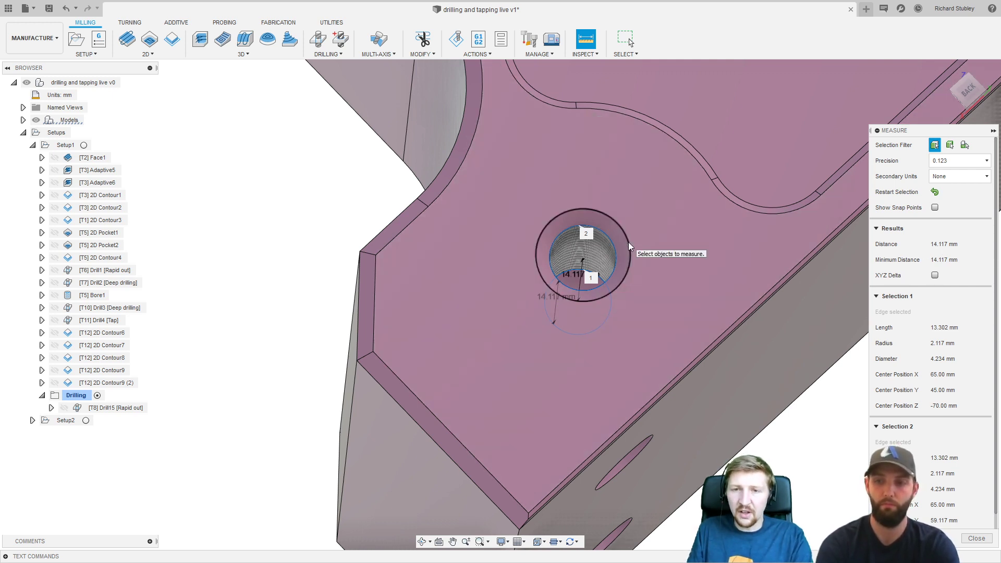
pyautogui.press('Escape')
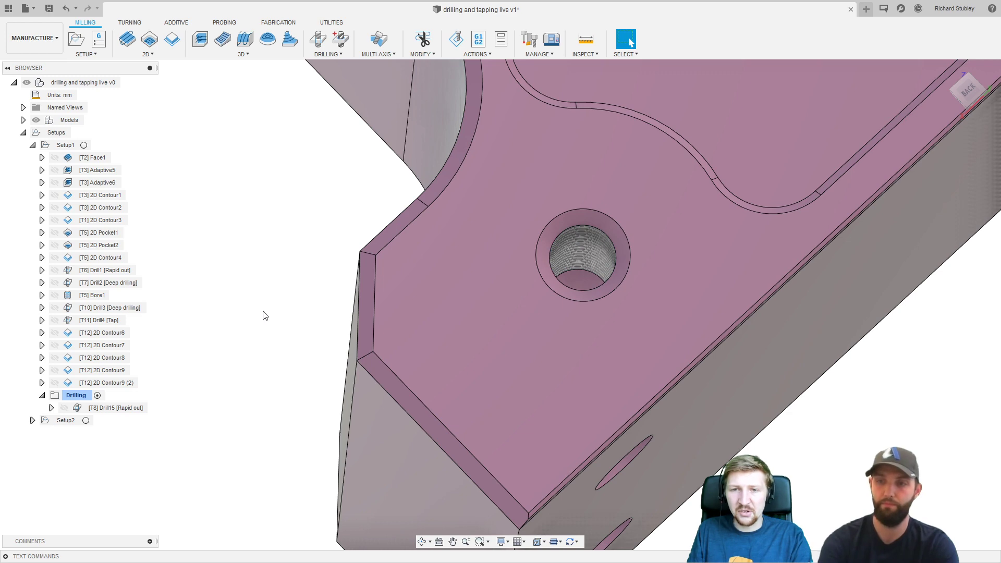
# Open the new drill operation in the Drilling folder for editing and show its hole geometry settings.
pyautogui.rightClick(126, 408)
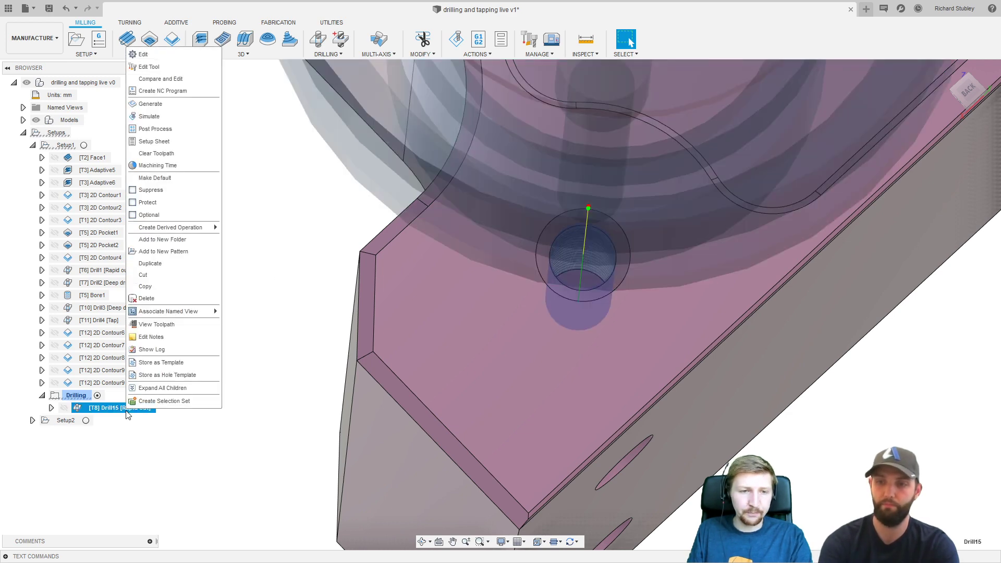
pyautogui.click(143, 54)
pyautogui.keyDown('shift'); pyautogui.moveTo(498, 361); pyautogui.dragTo(521, 305, button='middle'); pyautogui.keyUp('shift')
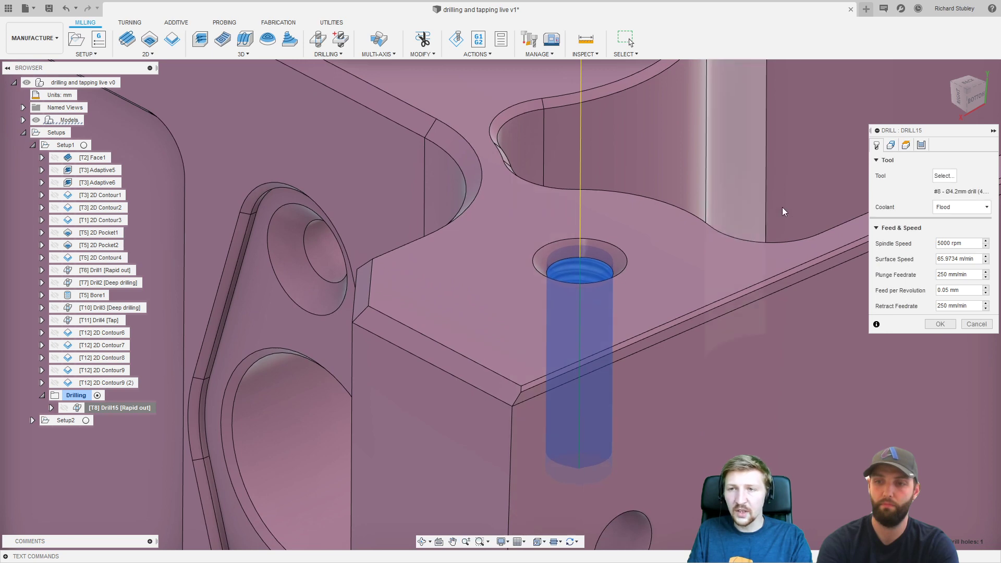
pyautogui.click(891, 146)
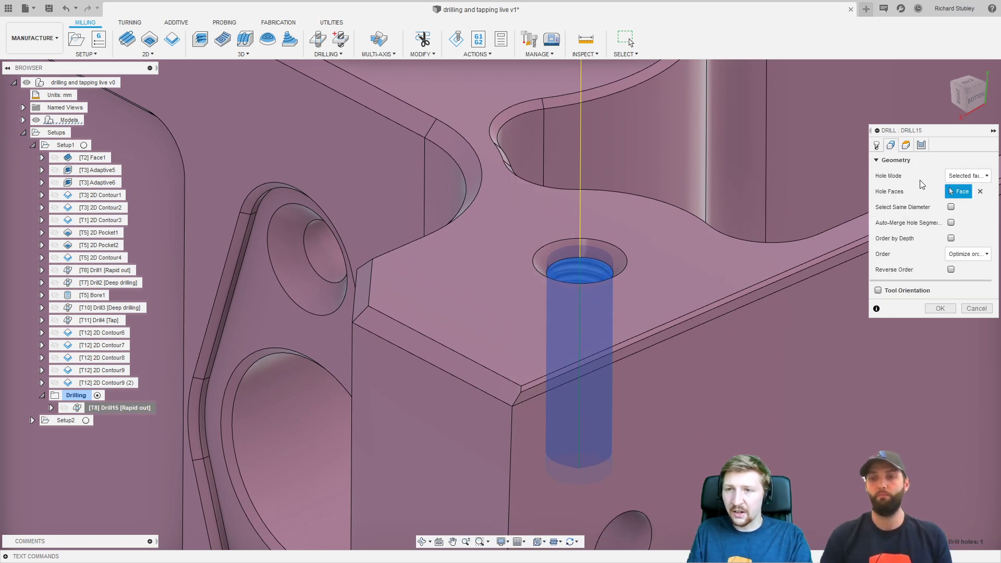
# Try extending the hole selection with Select Same Diameter and switch the option back off.
pyautogui.scroll(-10, 666, 262)
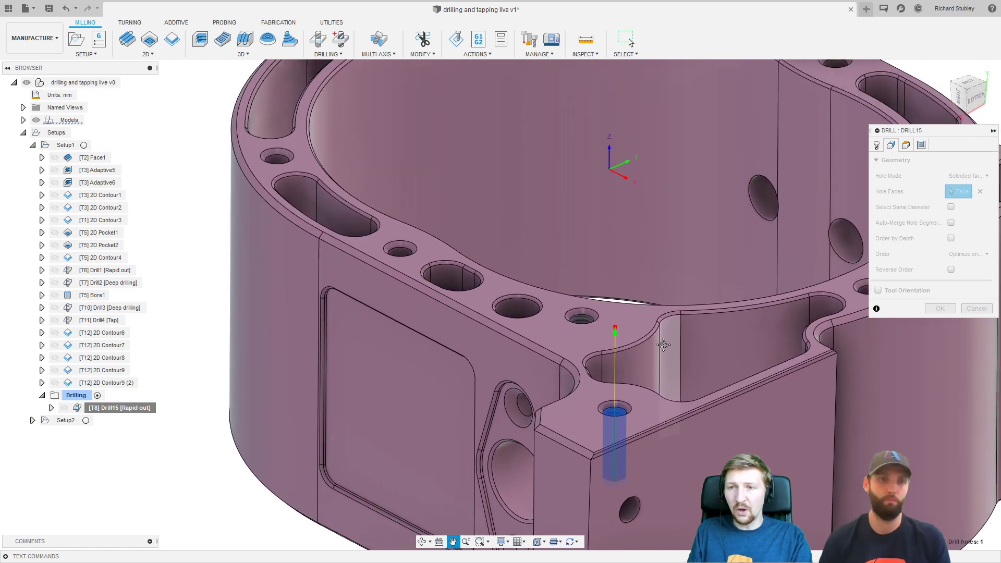
pyautogui.click(951, 207)
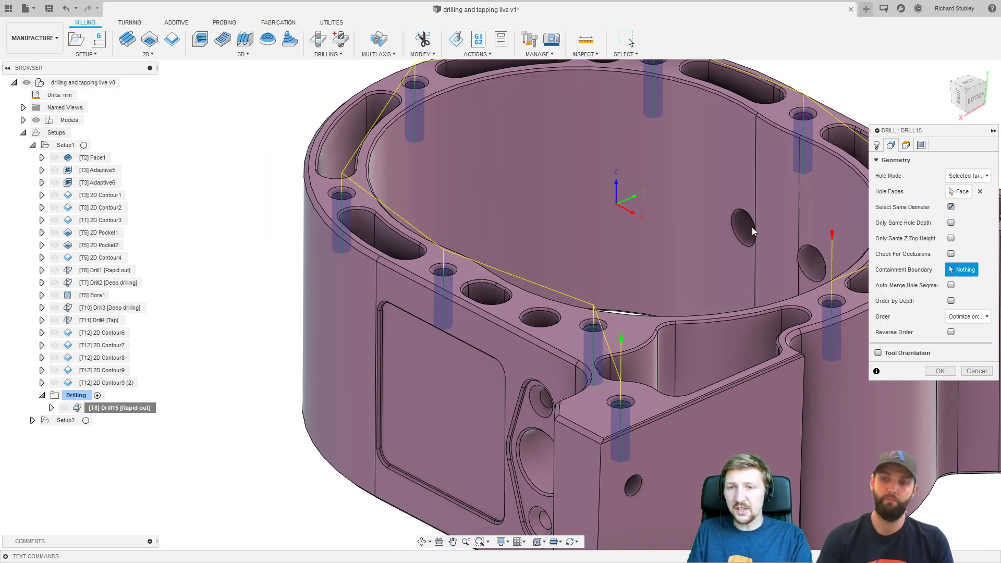
pyautogui.moveTo(752, 227); pyautogui.dragTo(587, 286, button='middle')
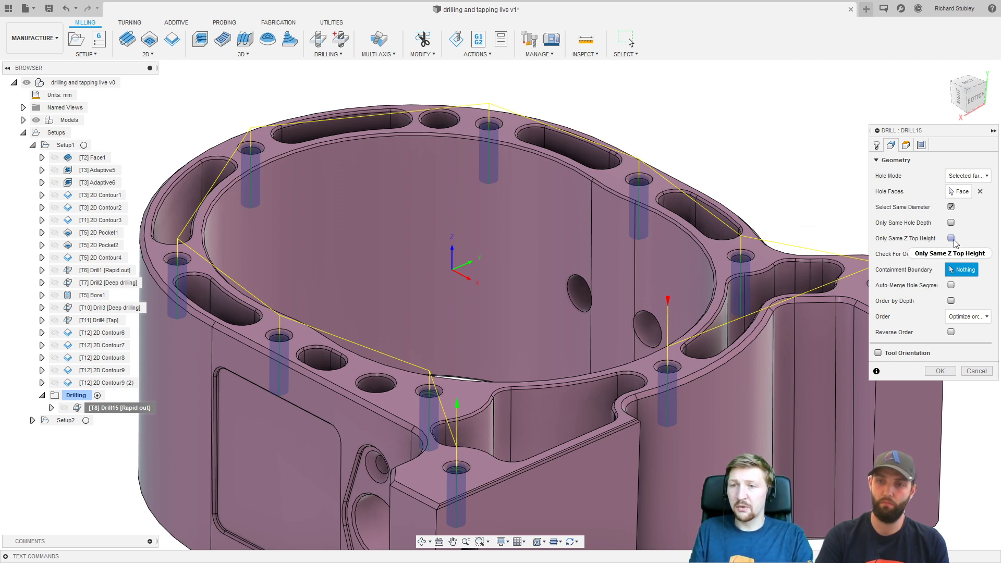
pyautogui.moveTo(953, 243)
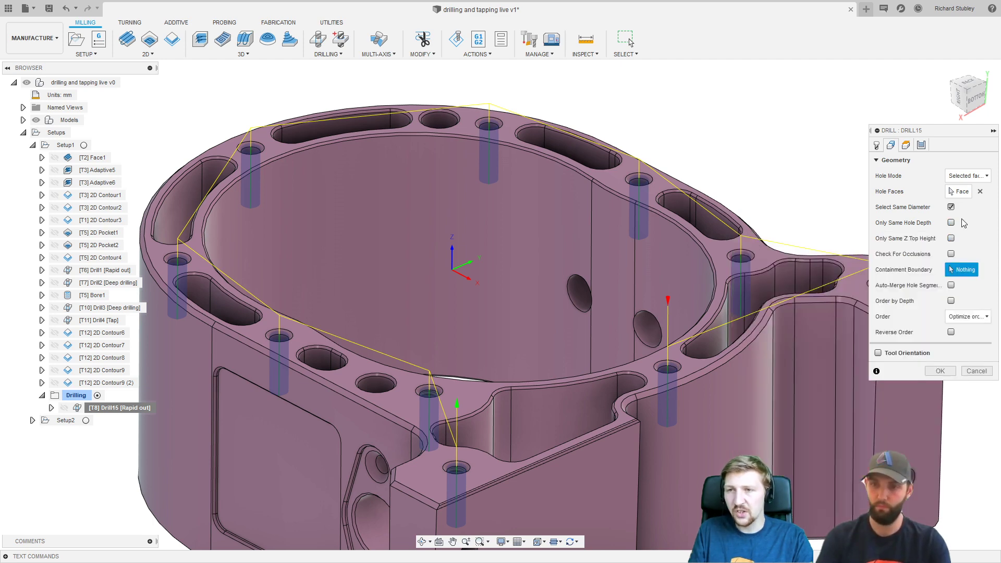
pyautogui.click(951, 208)
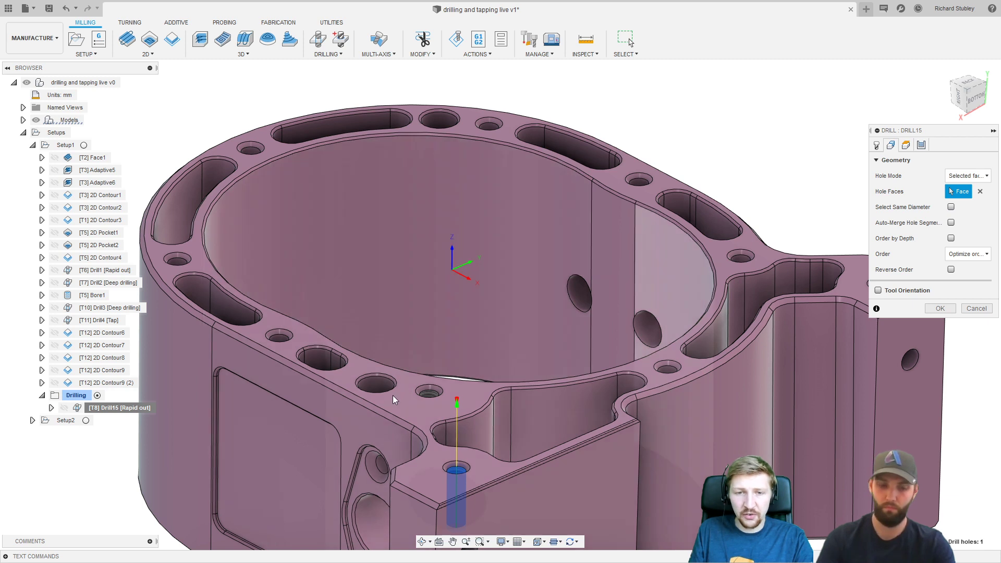
# Add the faces of the next two threaded holes along the rim to the drill operation's hole selection.
pyautogui.click(428, 391)
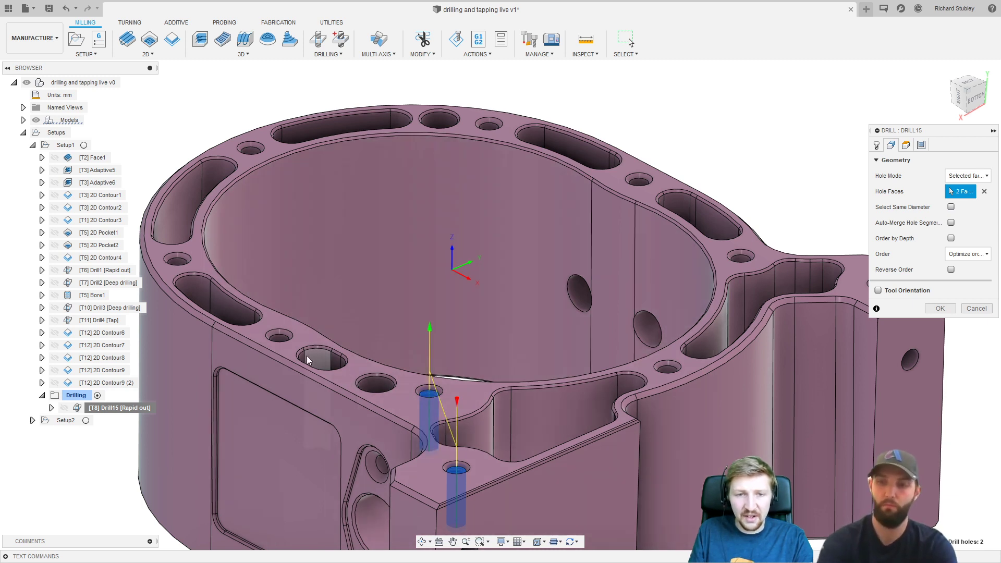
pyautogui.click(279, 337)
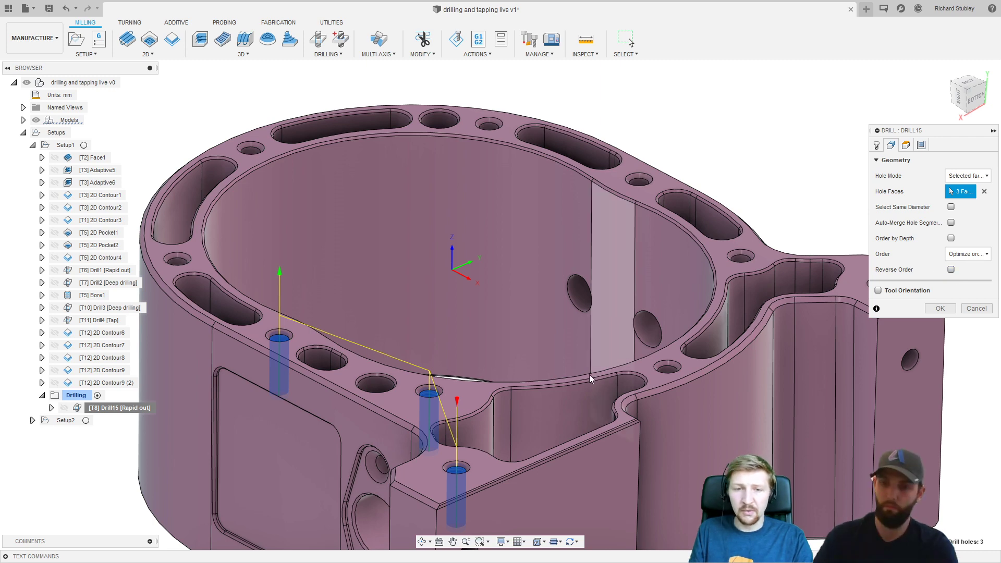
pyautogui.moveTo(507, 419); pyautogui.dragTo(589, 396, button='middle')
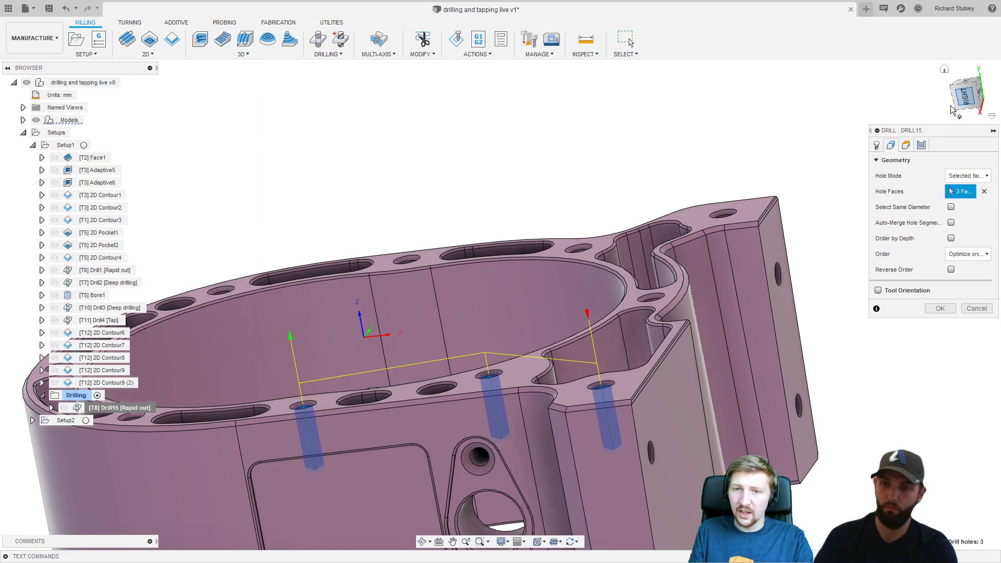
# Lower the drill operation's retract height offset to 2 mm and its clearance height offset to 3 mm, checking the height planes against the holes.
pyautogui.click(965, 95)
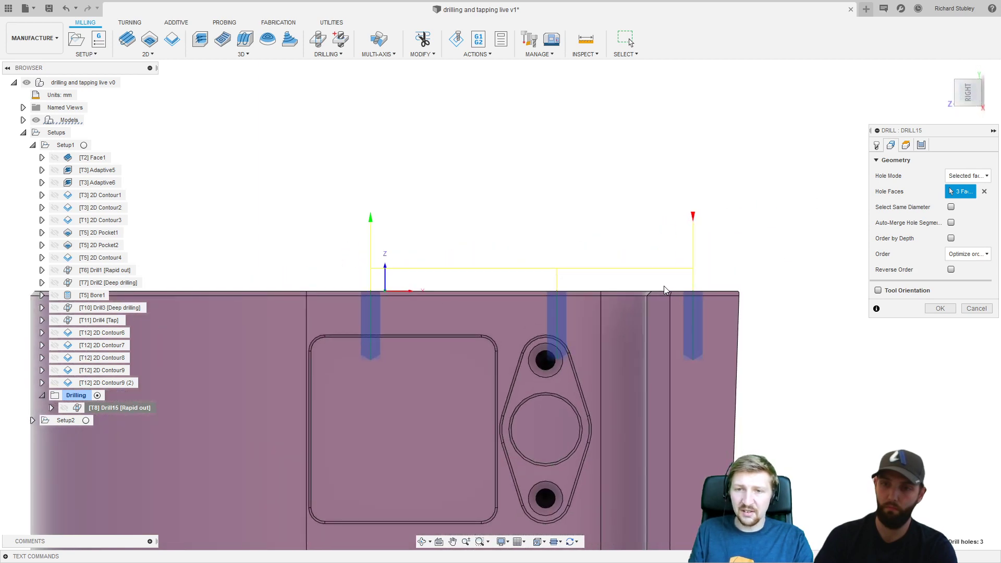
pyautogui.scroll(4, 447, 279)
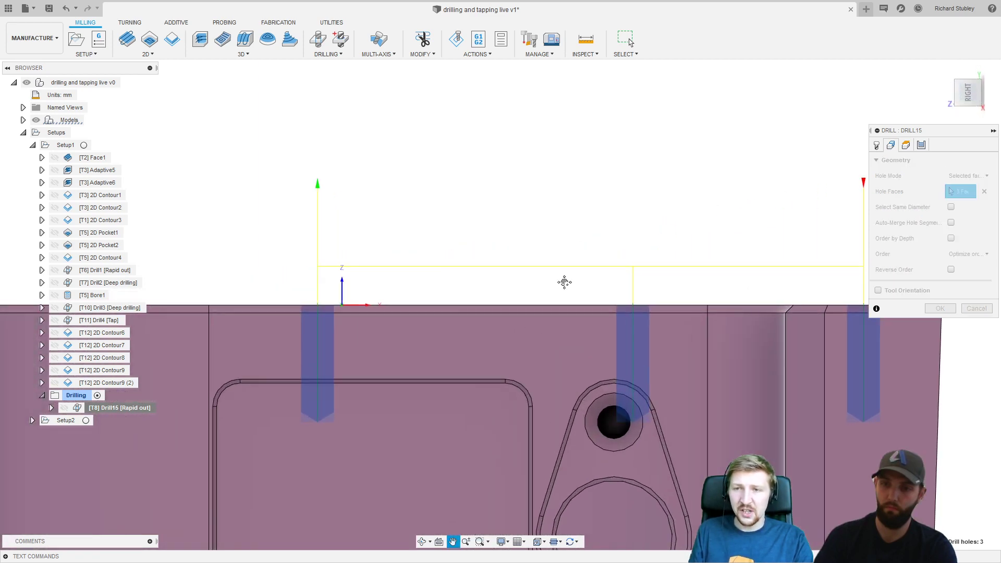
pyautogui.moveTo(564, 282); pyautogui.dragTo(537, 269, button='middle')
pyautogui.click(905, 145)
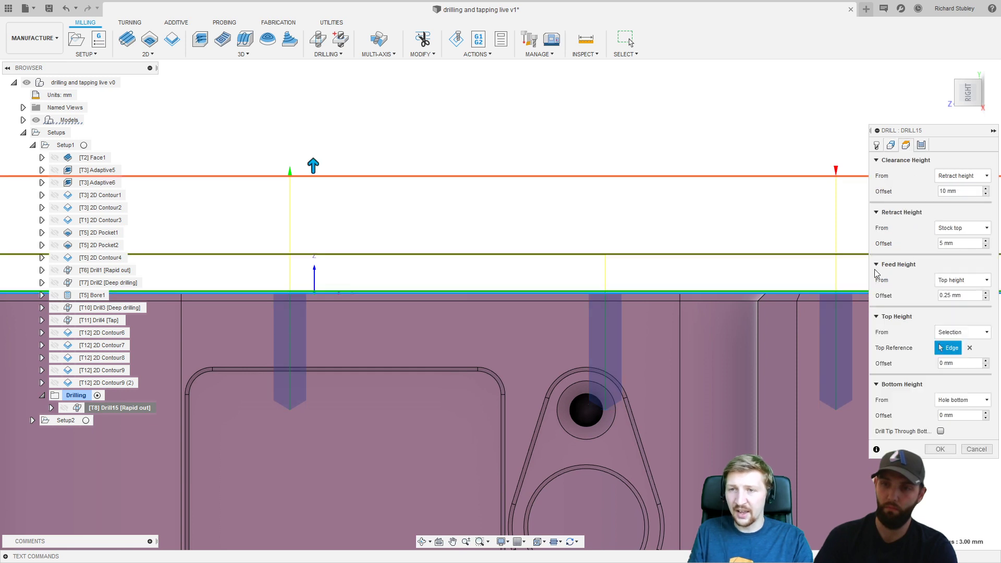
pyautogui.moveTo(800, 253); pyautogui.dragTo(798, 277)
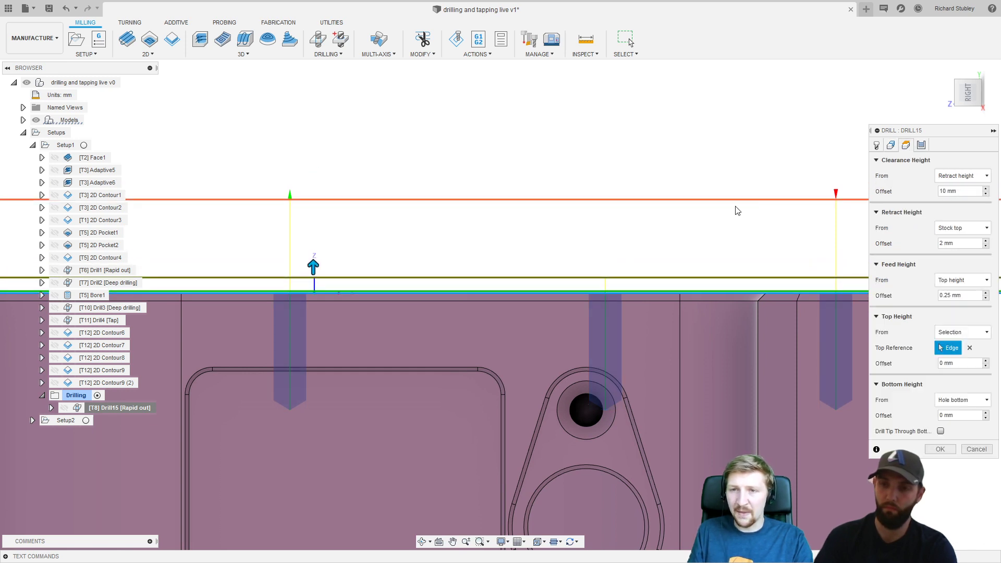
pyautogui.moveTo(735, 199); pyautogui.dragTo(740, 263)
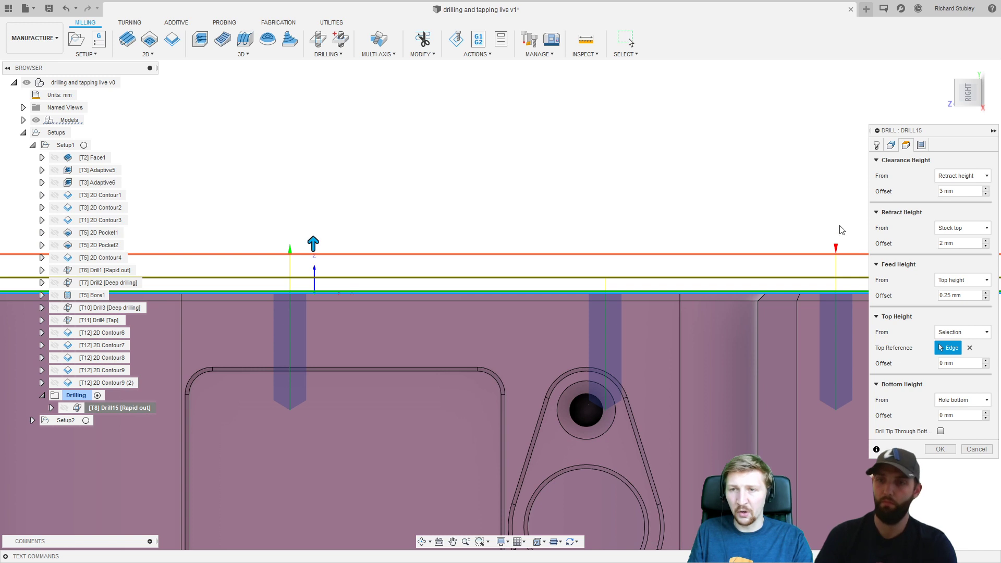
pyautogui.scroll(5, 834, 288)
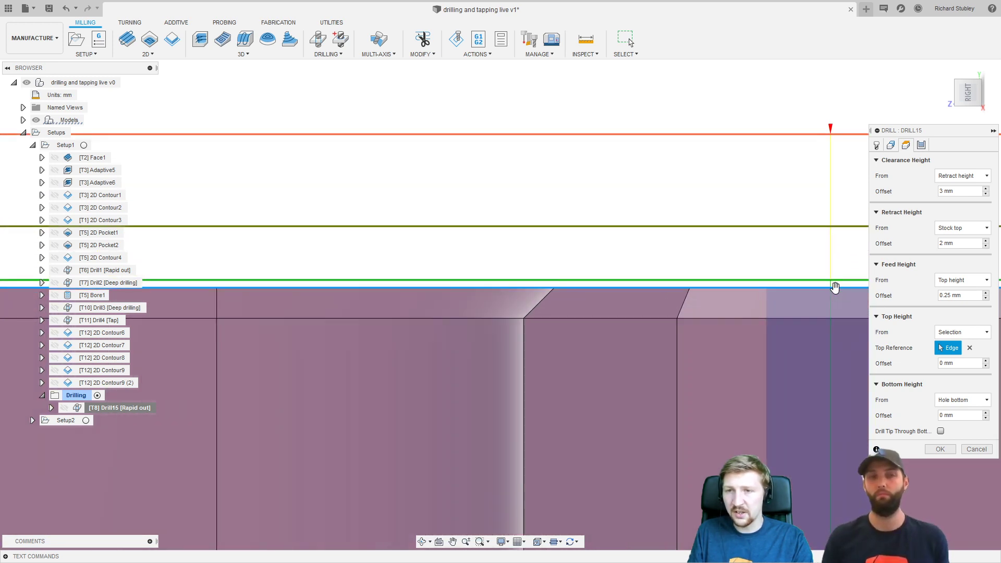
pyautogui.scroll(3, 834, 287)
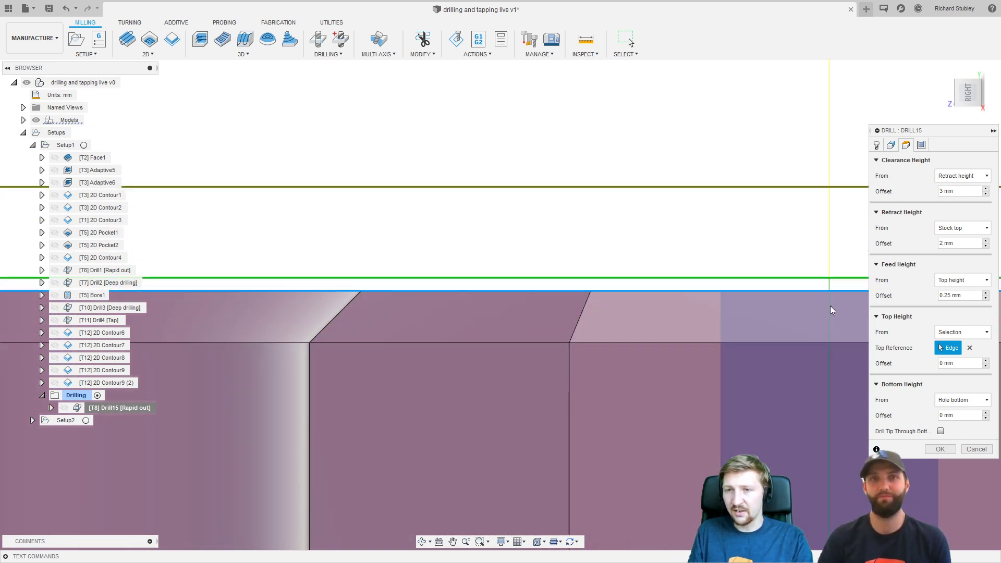
pyautogui.scroll(-6, 831, 305)
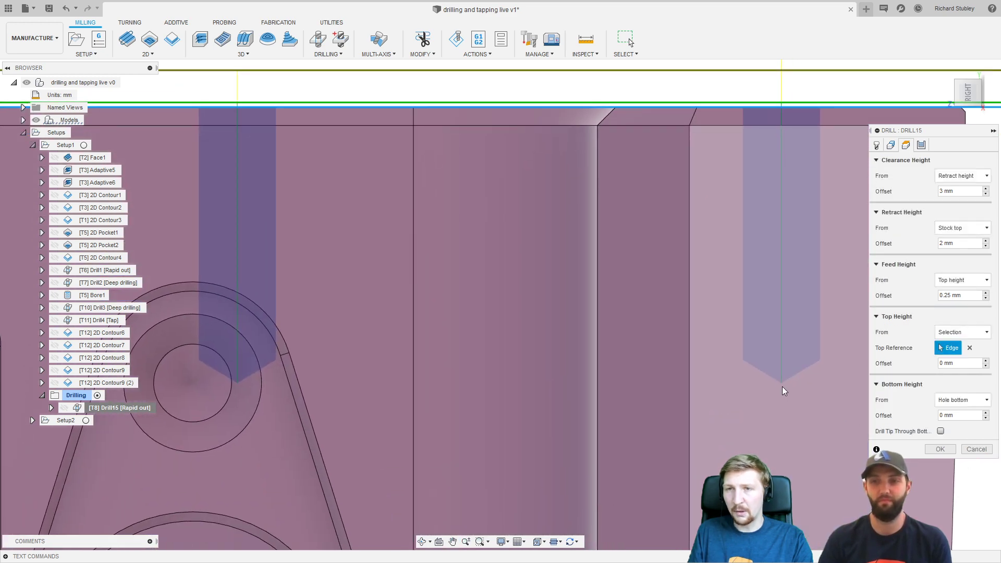
pyautogui.scroll(-5, 782, 313)
pyautogui.scroll(-4, 766, 254)
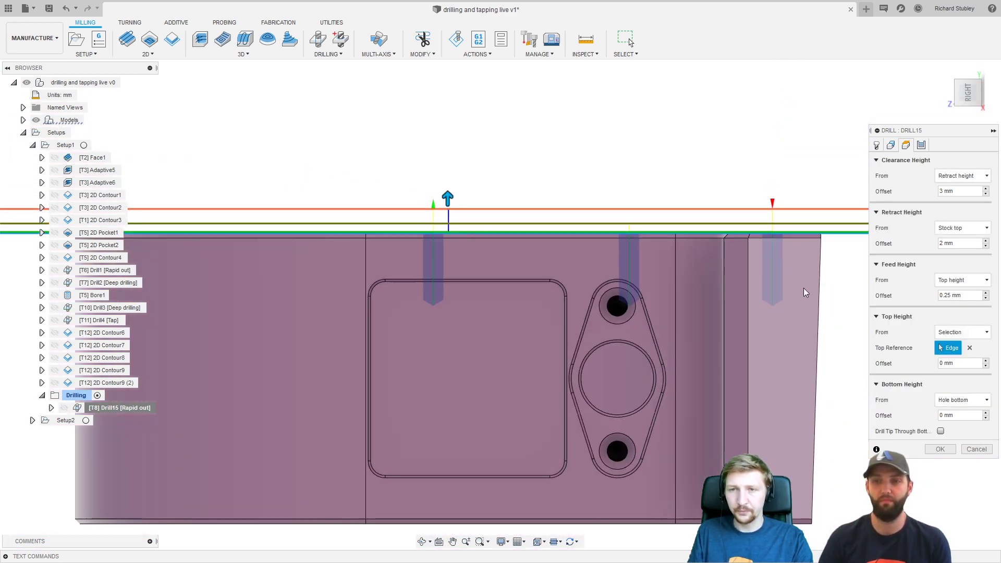
pyautogui.keyDown('shift'); pyautogui.moveTo(804, 289); pyautogui.dragTo(777, 299, button='middle'); pyautogui.keyUp('shift')
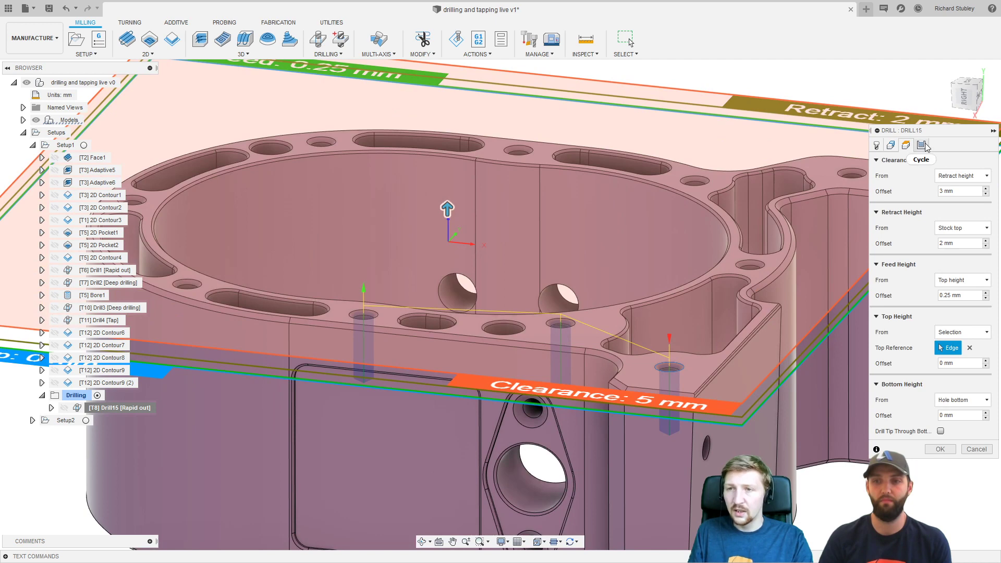
# Review the drill operation's available cycle types, keeping Drilling - rapid out.
pyautogui.click(921, 145)
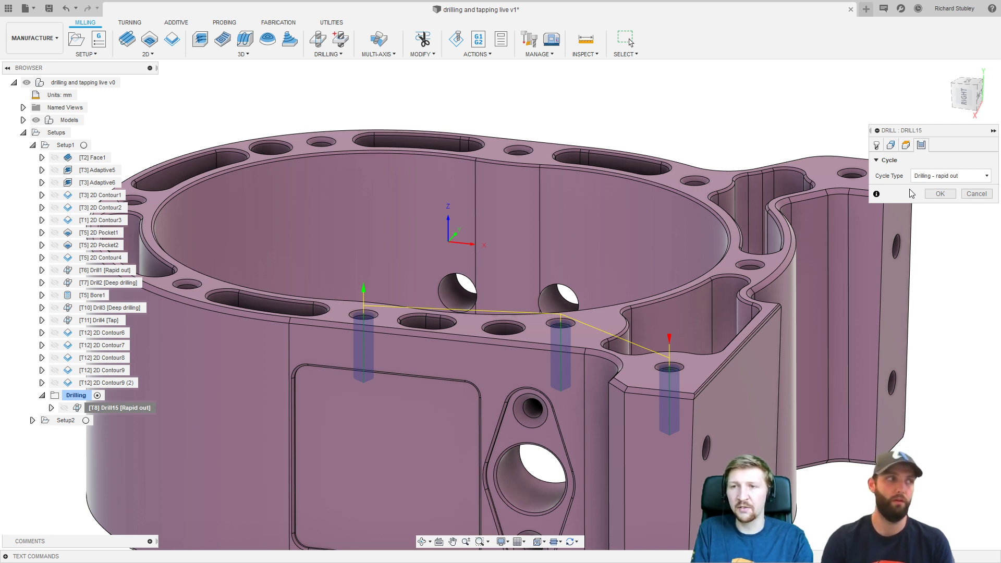
pyautogui.click(919, 179)
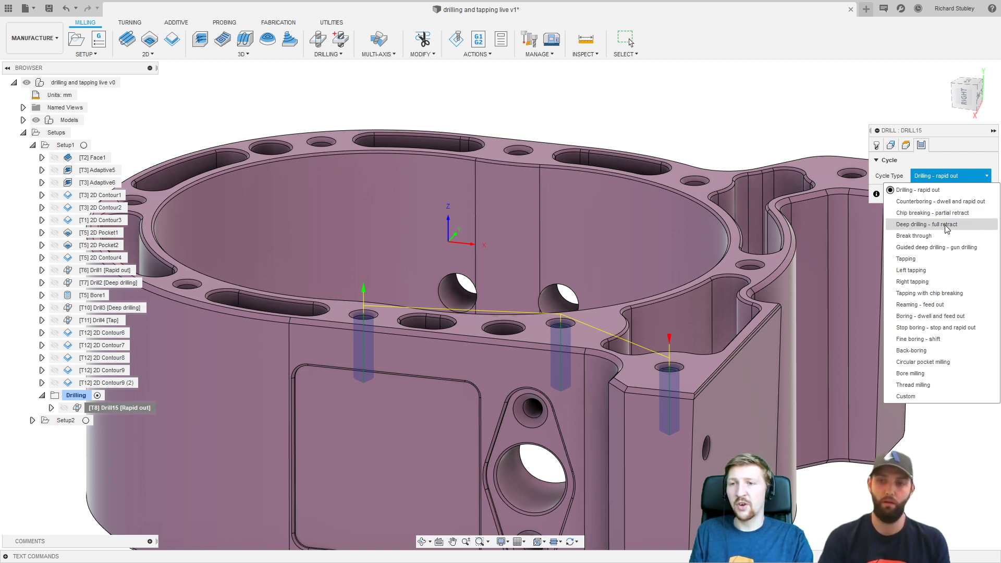
pyautogui.click(929, 178)
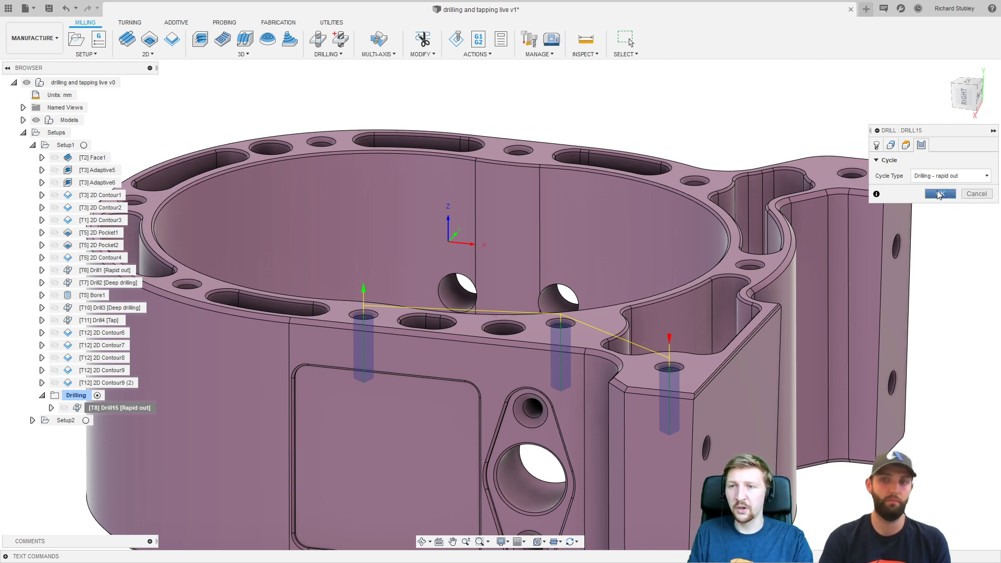
# Accept the rapid-out drill operation and duplicate it within the Drilling folder.
pyautogui.click(940, 194)
pyautogui.moveTo(424, 280); pyautogui.dragTo(543, 270, button='middle')
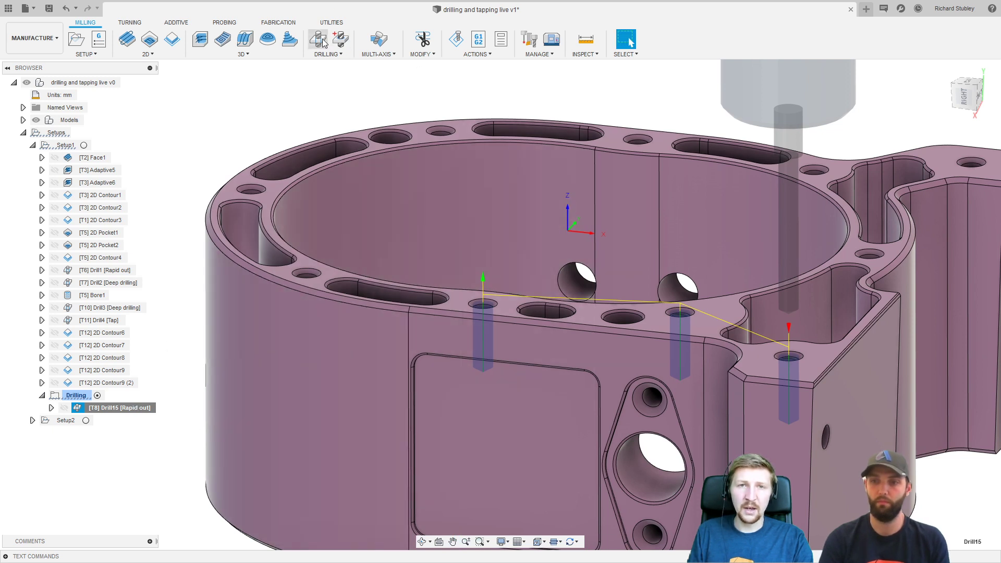
pyautogui.rightClick(108, 409)
pyautogui.click(133, 266)
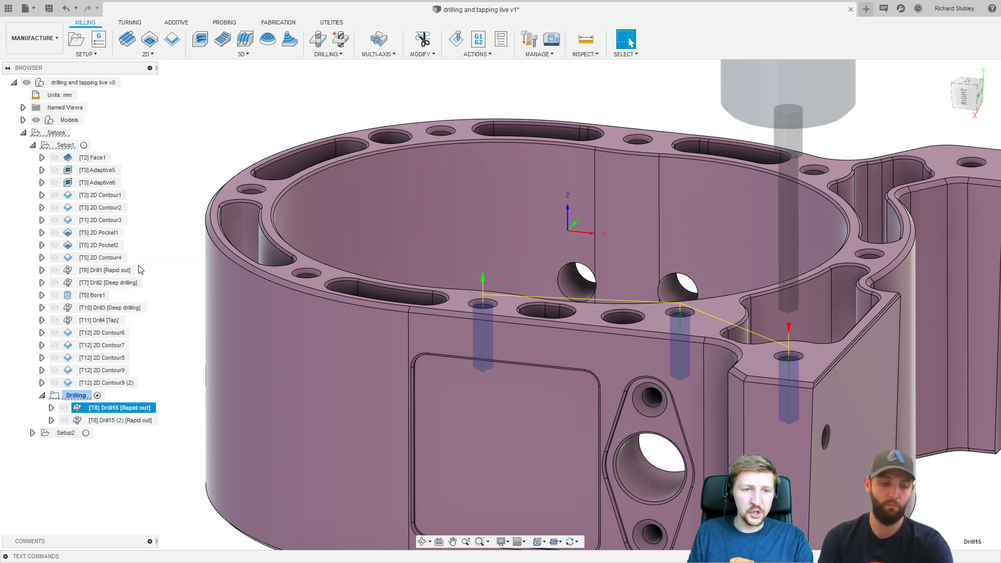
# Replace the duplicated drill operation's hole selection with the faces of three other threaded holes around the curved end of the rim.
pyautogui.rightClick(123, 423)
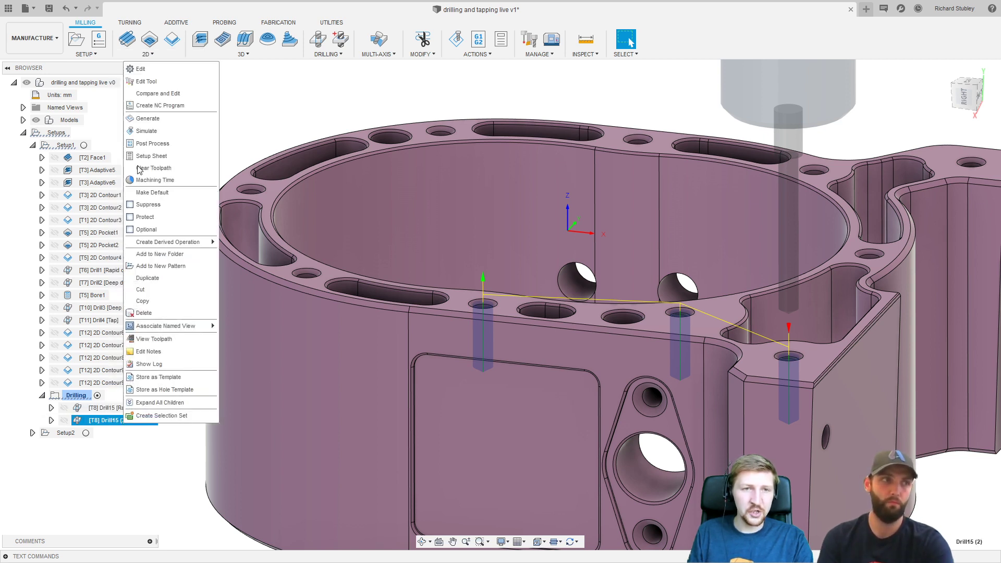
pyautogui.click(146, 74)
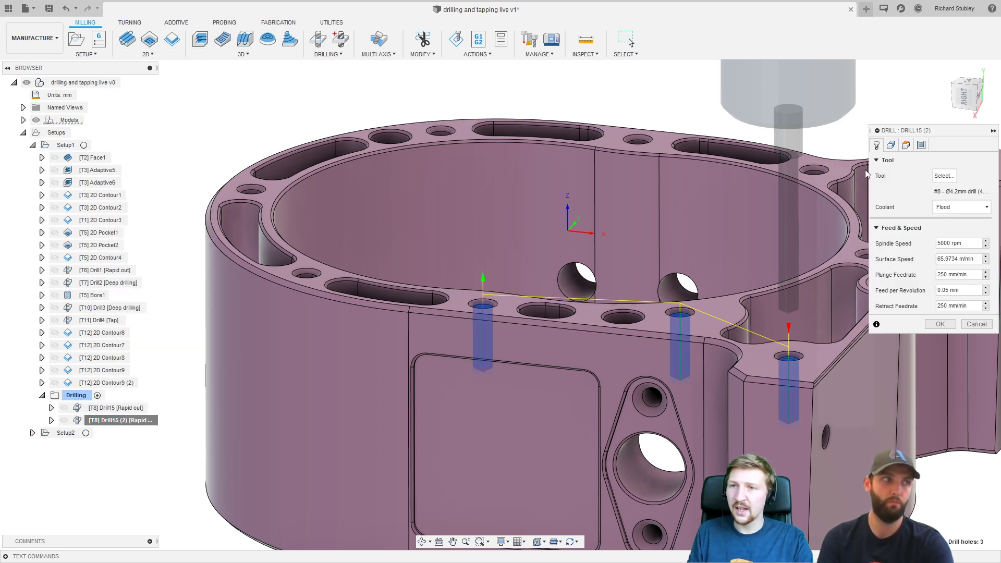
pyautogui.click(890, 145)
pyautogui.click(983, 192)
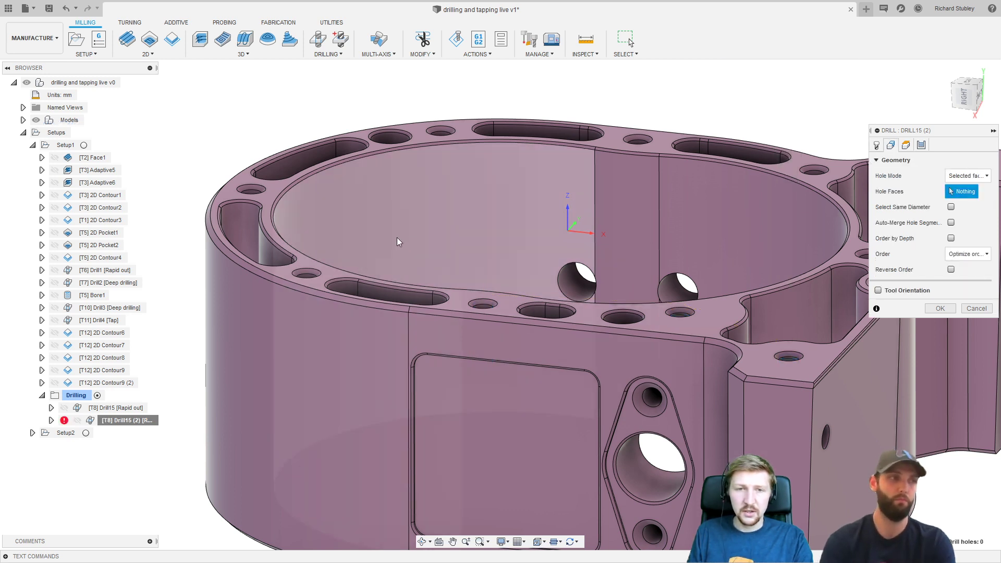
pyautogui.click(305, 275)
pyautogui.click(251, 190)
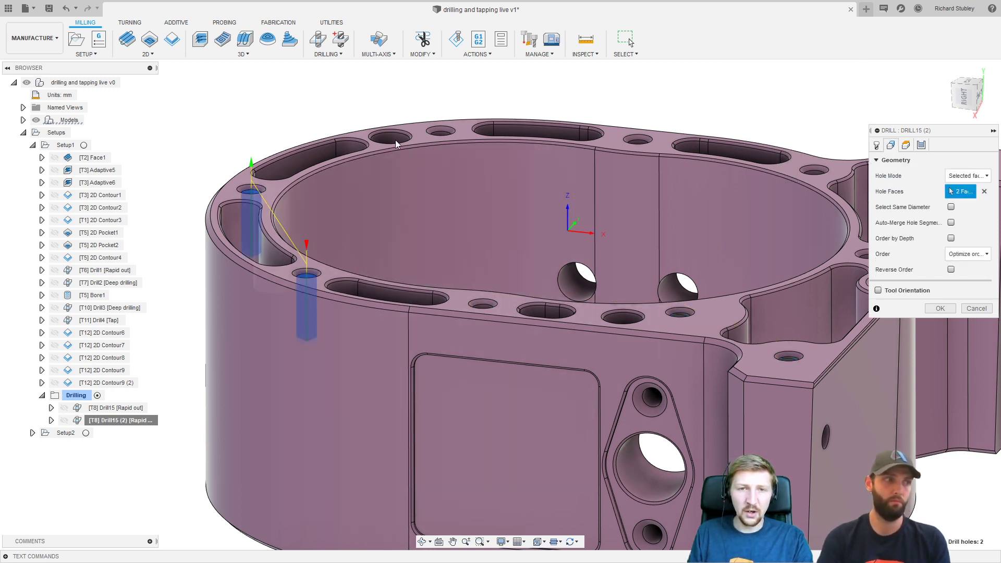
pyautogui.click(441, 132)
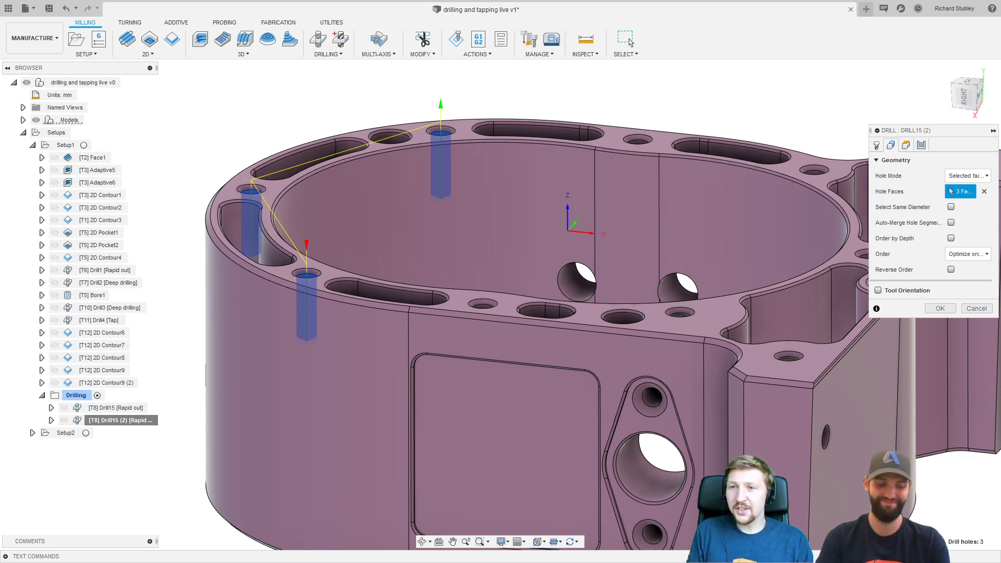
# Change the duplicated operation's cycle type to Chip breaking - partial retract with a pecking depth of 5 mm.
pyautogui.click(921, 146)
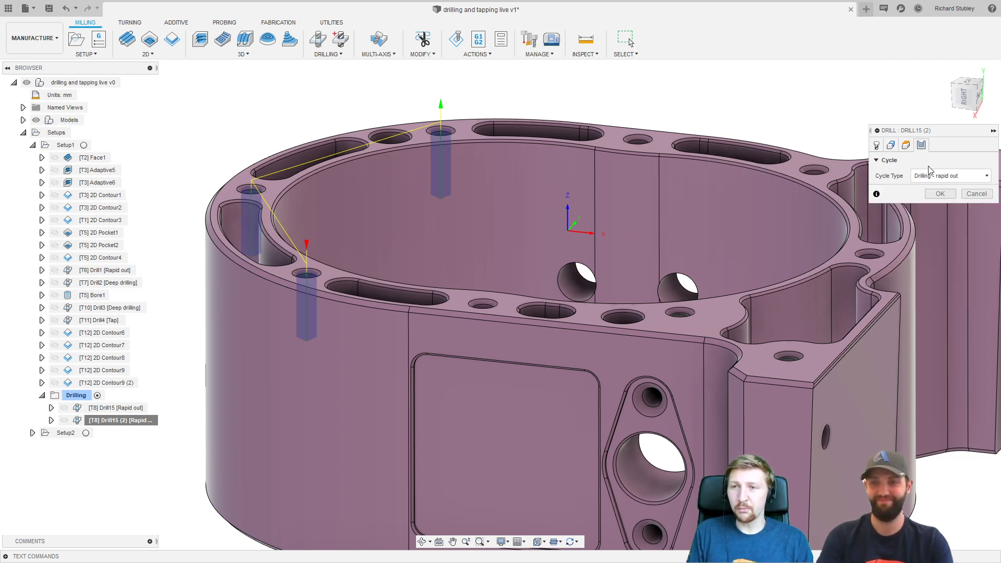
pyautogui.click(935, 177)
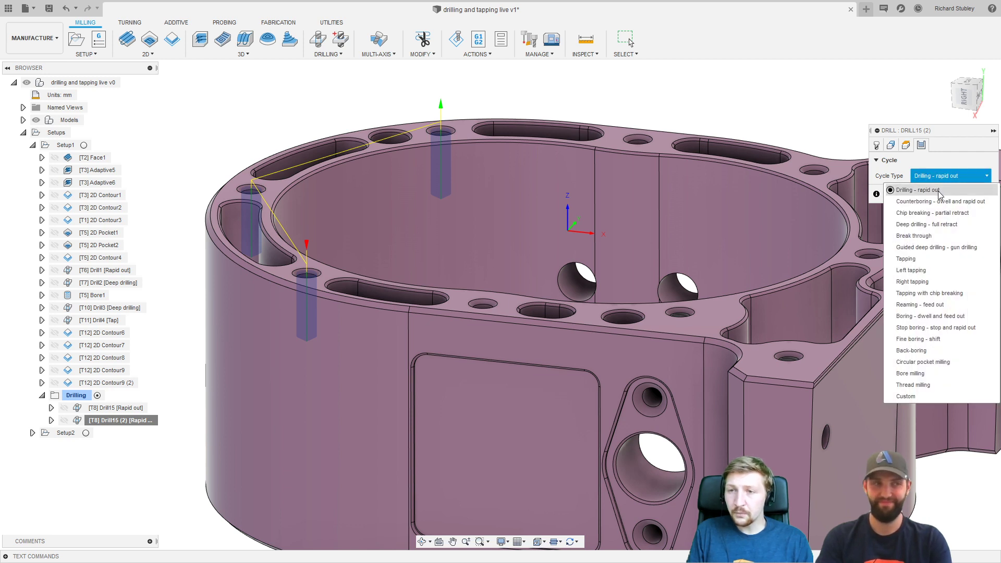
pyautogui.click(921, 213)
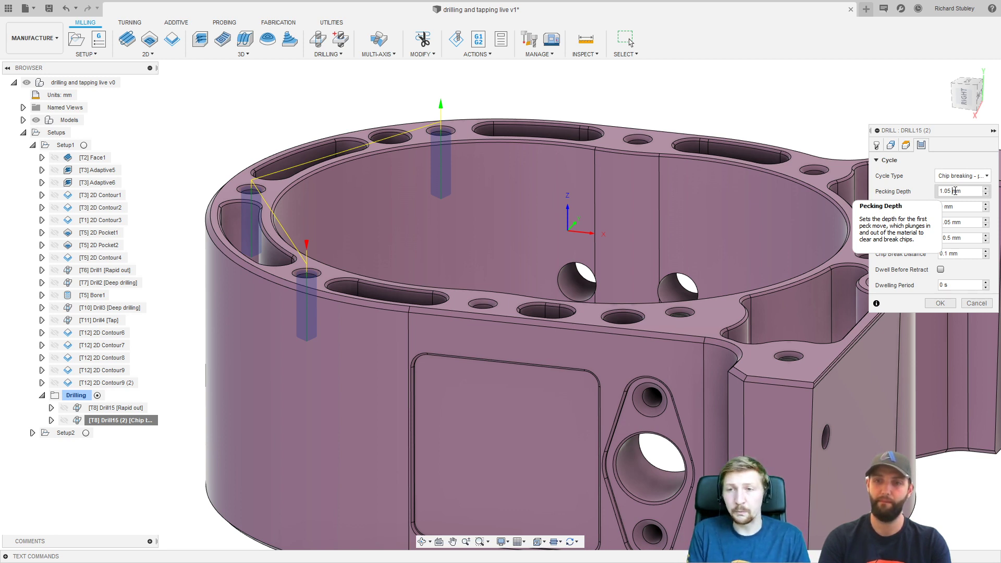
pyautogui.click(955, 190)
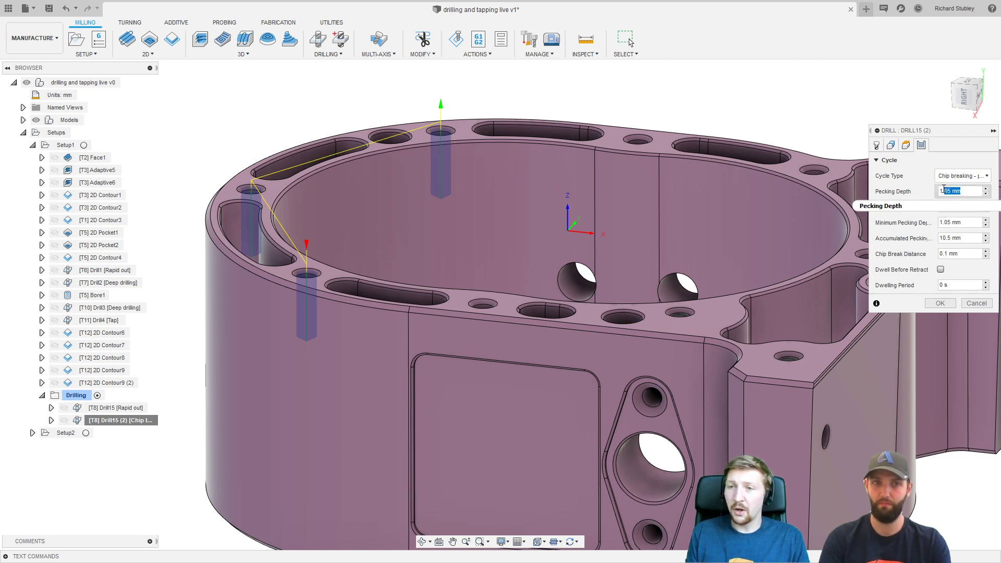
pyautogui.moveTo(968, 192); pyautogui.dragTo(940, 193)
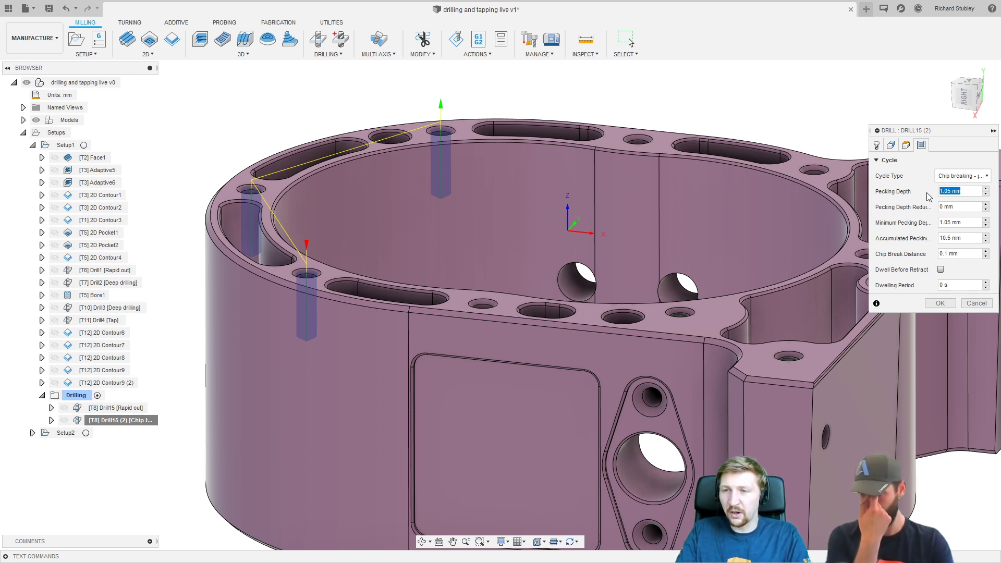
pyautogui.write('5')
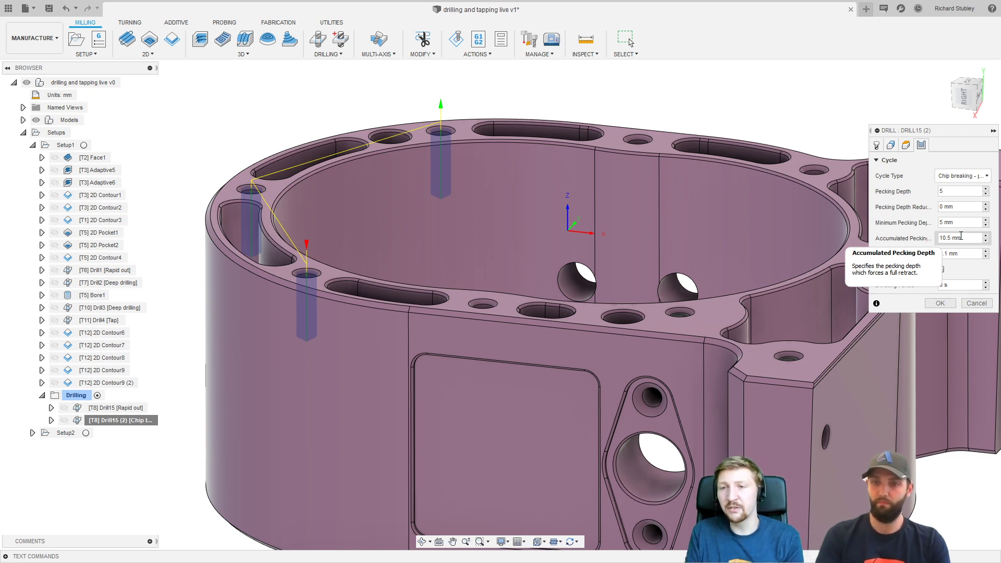
# Set the accumulated pecking depth to 18 mm, keep the chip break distance at 0.1 mm, and accept the chip-breaking operation.
pyautogui.moveTo(961, 238); pyautogui.dragTo(936, 242)
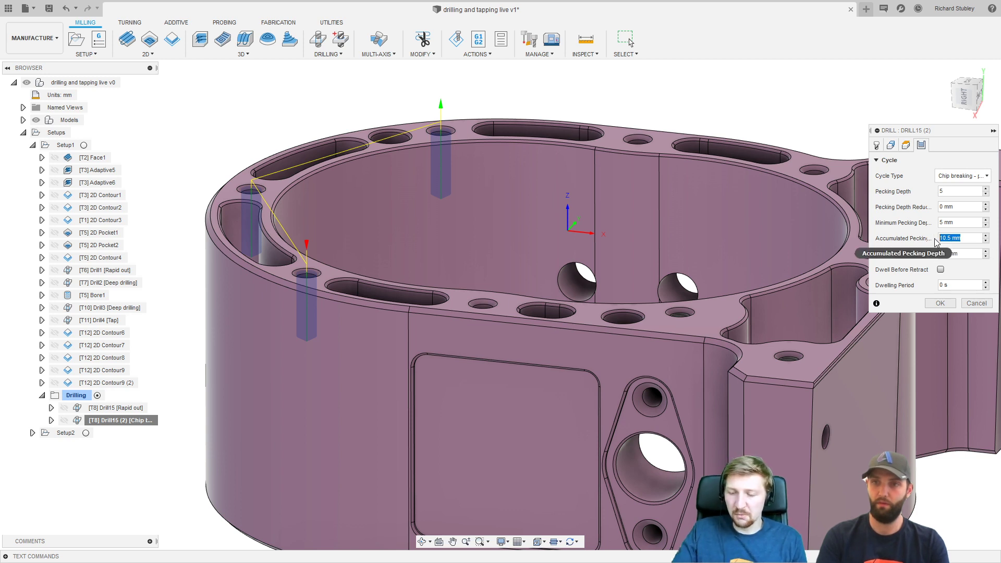
pyautogui.write('18')
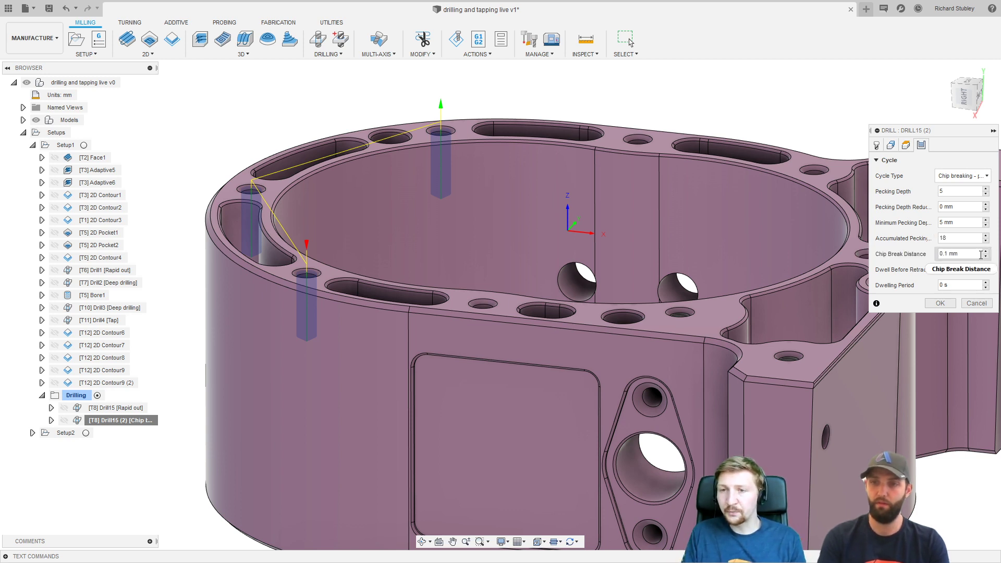
pyautogui.moveTo(975, 255)
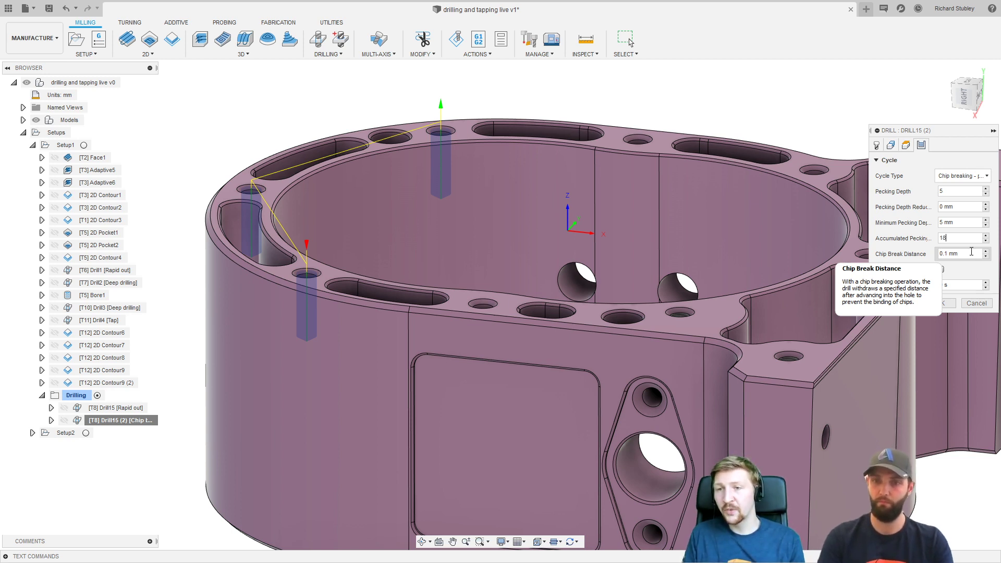
pyautogui.moveTo(959, 254); pyautogui.dragTo(939, 254)
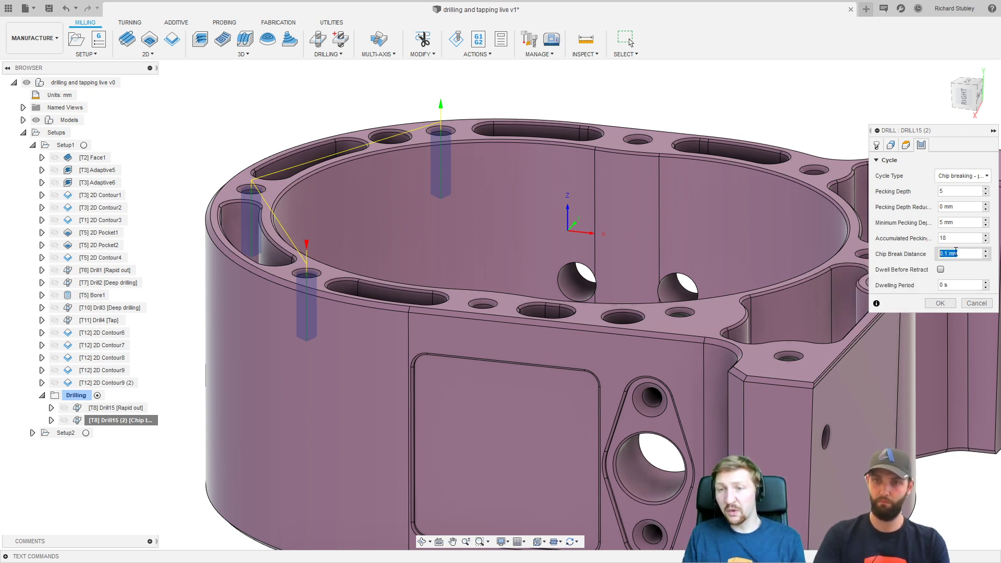
pyautogui.click(955, 253)
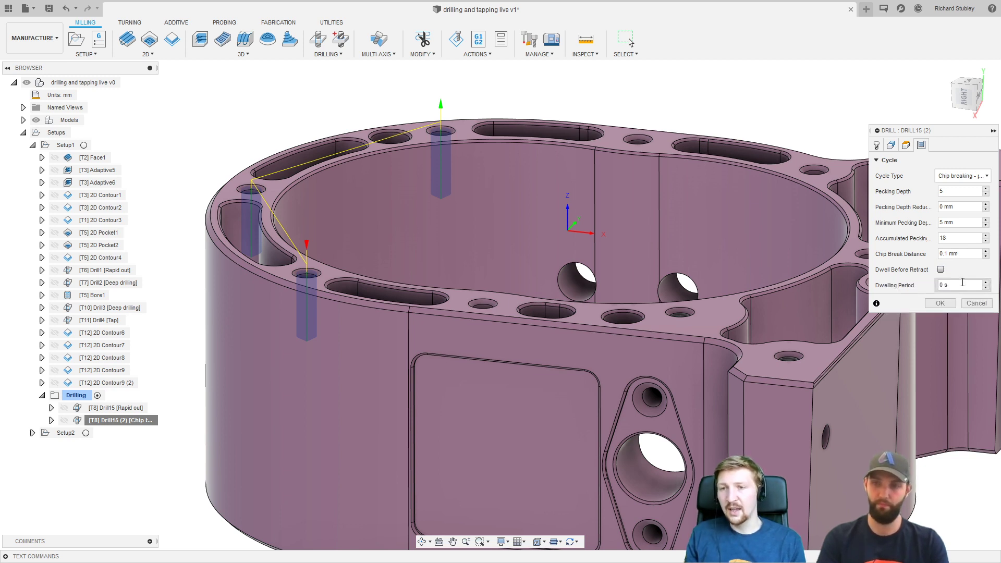
pyautogui.moveTo(962, 283)
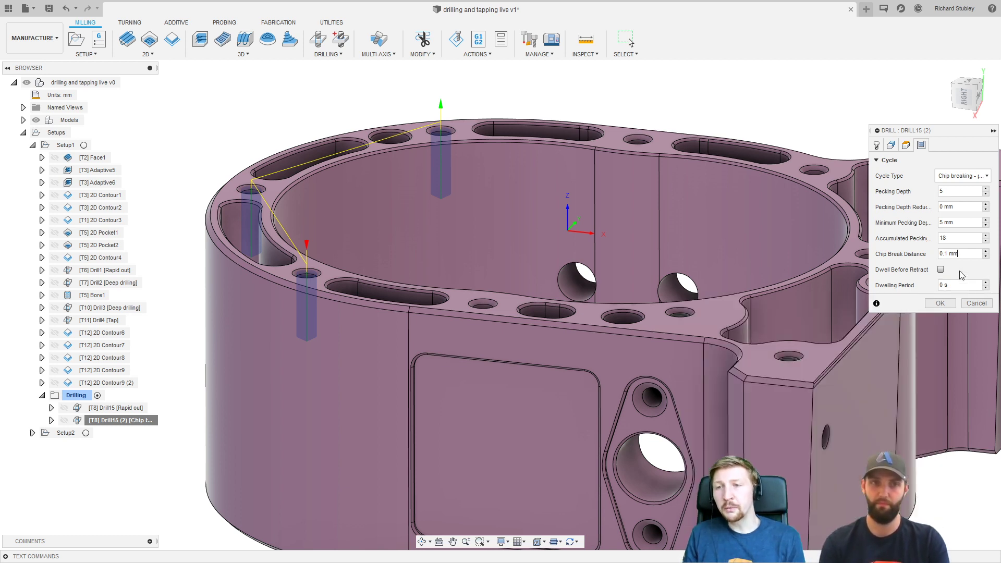
pyautogui.click(947, 303)
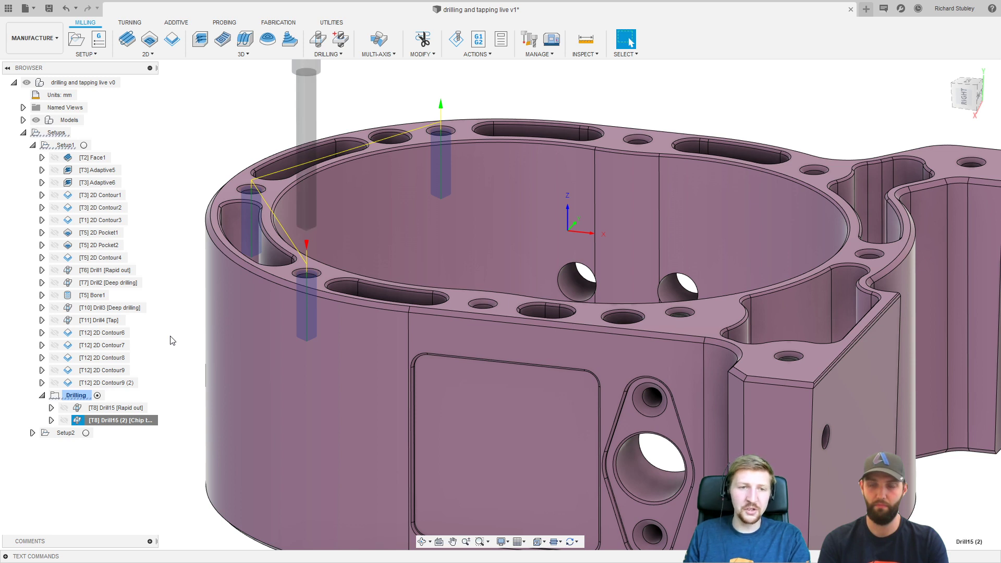
# Copy the chip-breaking drill operation and paste it into the Drilling folder.
pyautogui.click(134, 425)
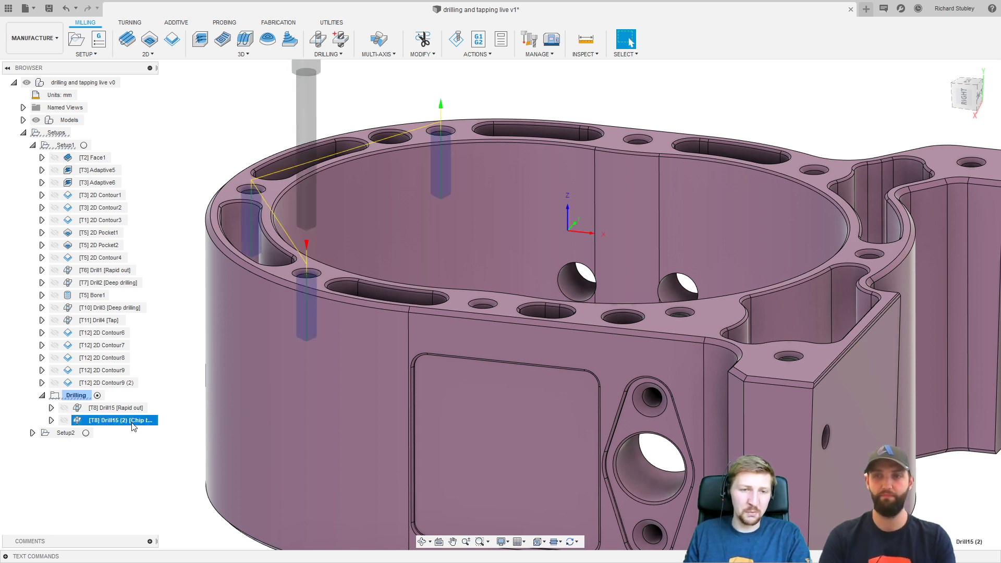
pyautogui.hotkey('ctrl', 'c')
pyautogui.hotkey('ctrl', 'v')
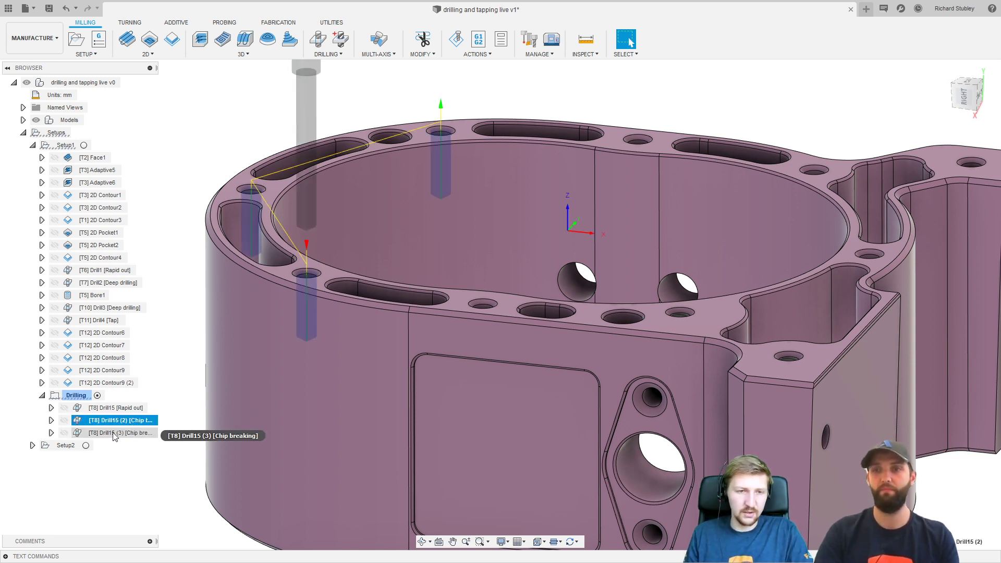
# Replace the new copy's hole selection with the faces of the three threaded holes along the far side of the rim.
pyautogui.rightClick(122, 433)
pyautogui.click(165, 78)
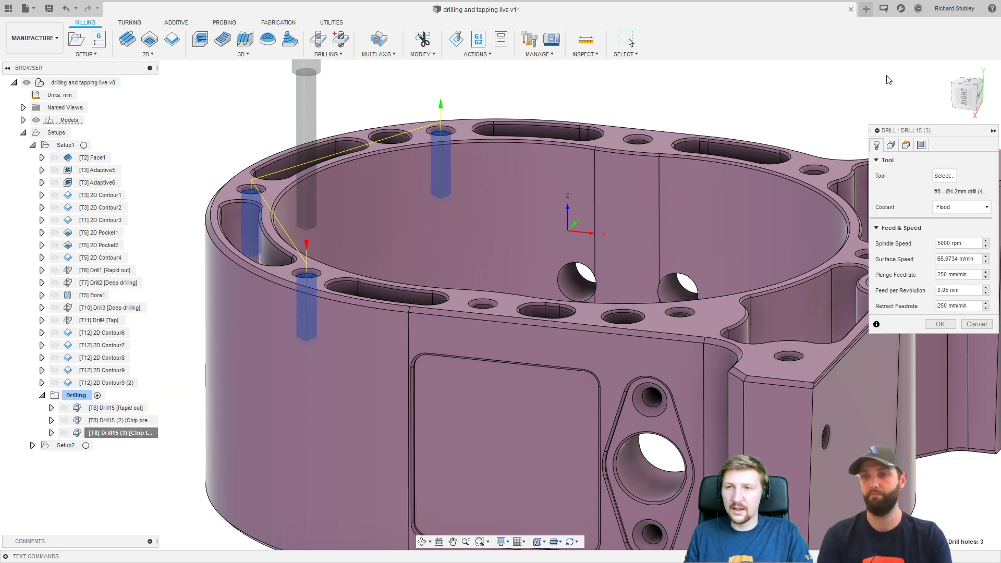
pyautogui.click(905, 146)
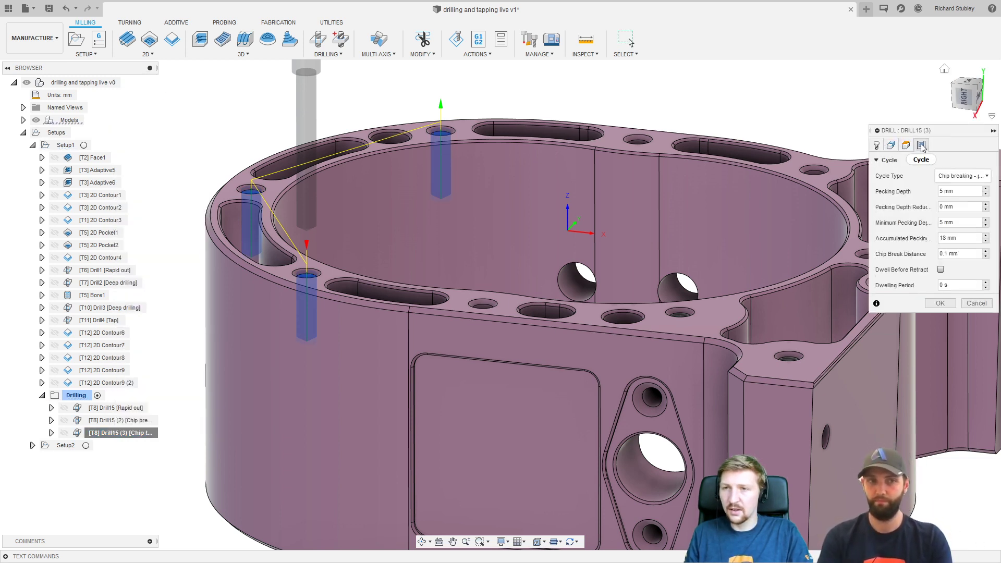
pyautogui.click(890, 145)
pyautogui.click(981, 191)
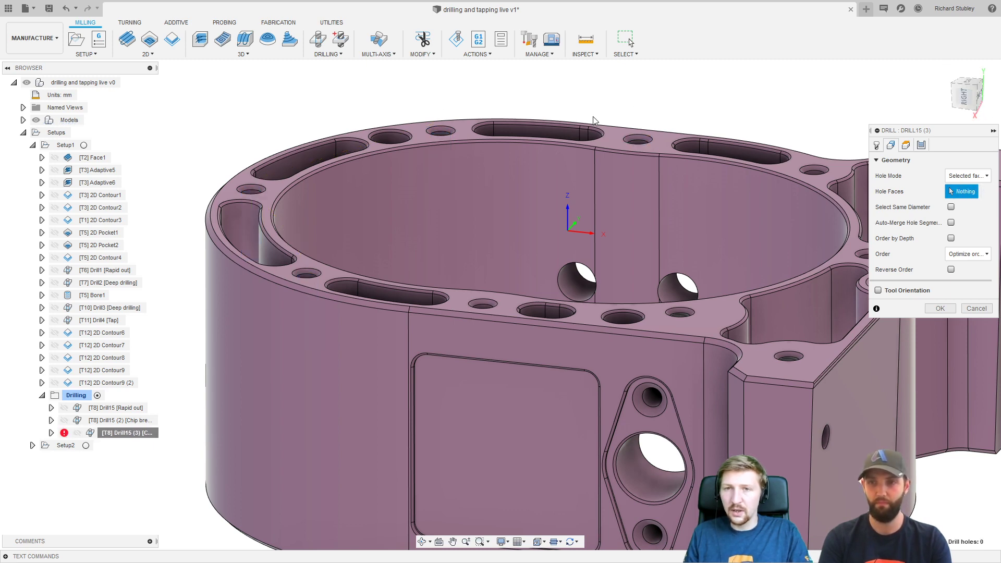
pyautogui.scroll(4, 628, 141)
pyautogui.click(626, 145)
pyautogui.moveTo(626, 145); pyautogui.dragTo(426, 140, button='middle')
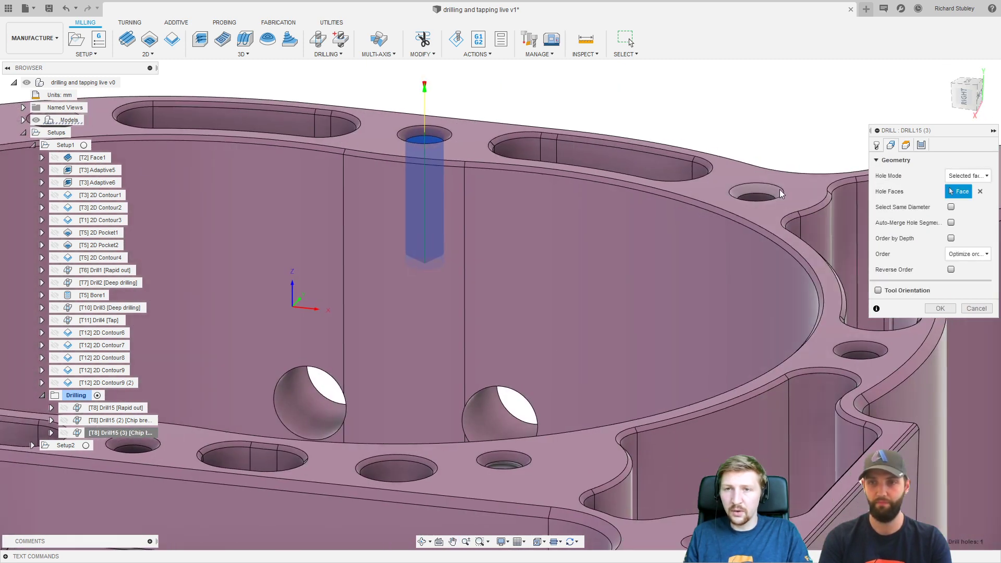
pyautogui.click(764, 197)
pyautogui.moveTo(796, 168); pyautogui.dragTo(524, 218, button='middle')
pyautogui.click(789, 232)
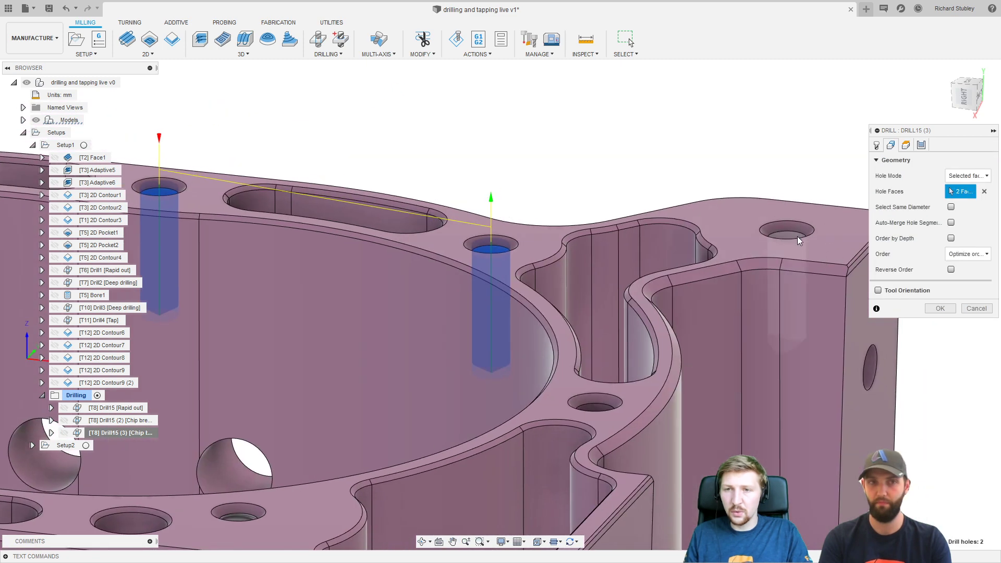
pyautogui.moveTo(642, 220); pyautogui.dragTo(740, 195, button='middle')
pyautogui.scroll(-2, 771, 172)
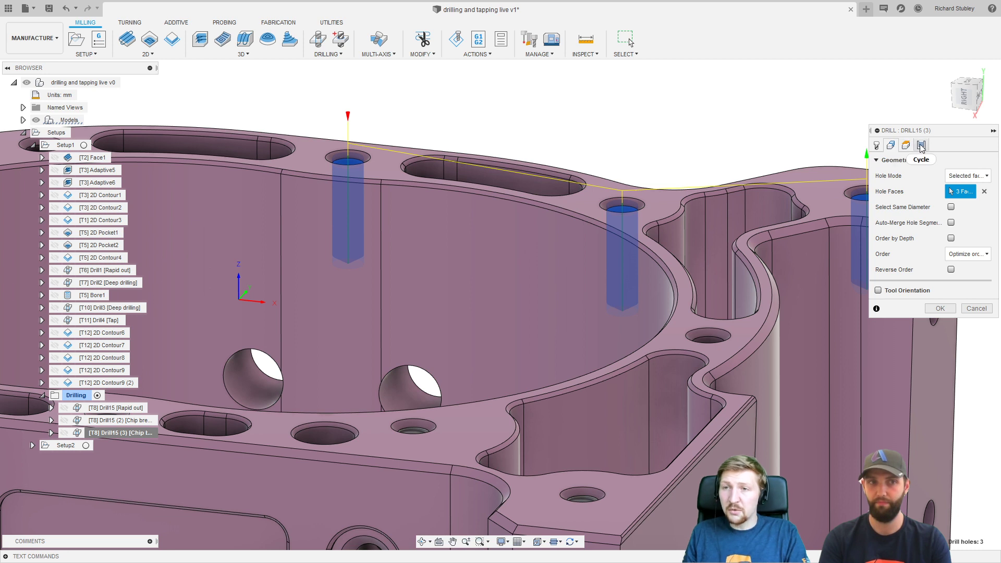
# Change the copy's cycle type to Deep drilling - full retract with a pecking depth reduction of 1 mm.
pyautogui.click(921, 145)
pyautogui.click(962, 176)
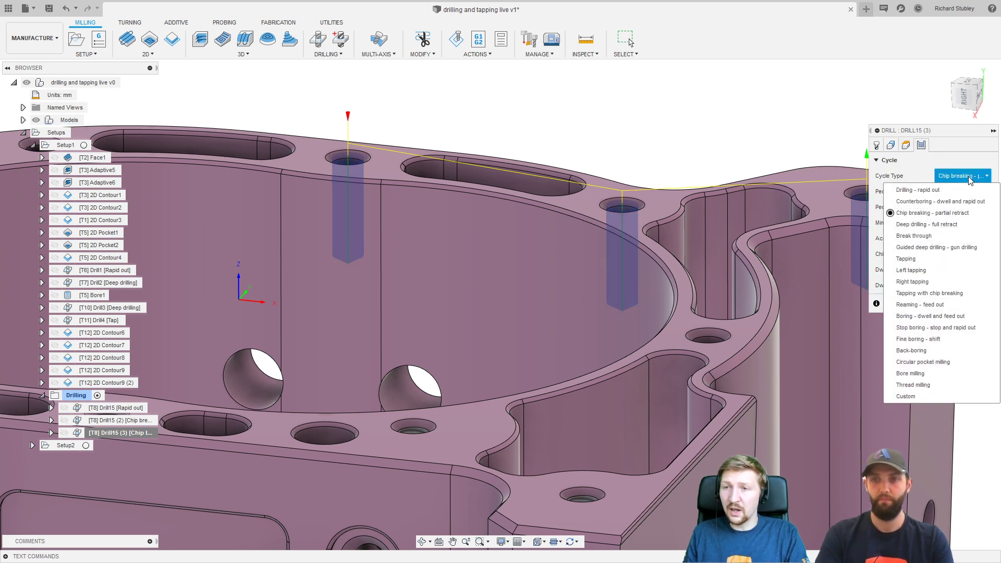
pyautogui.click(950, 219)
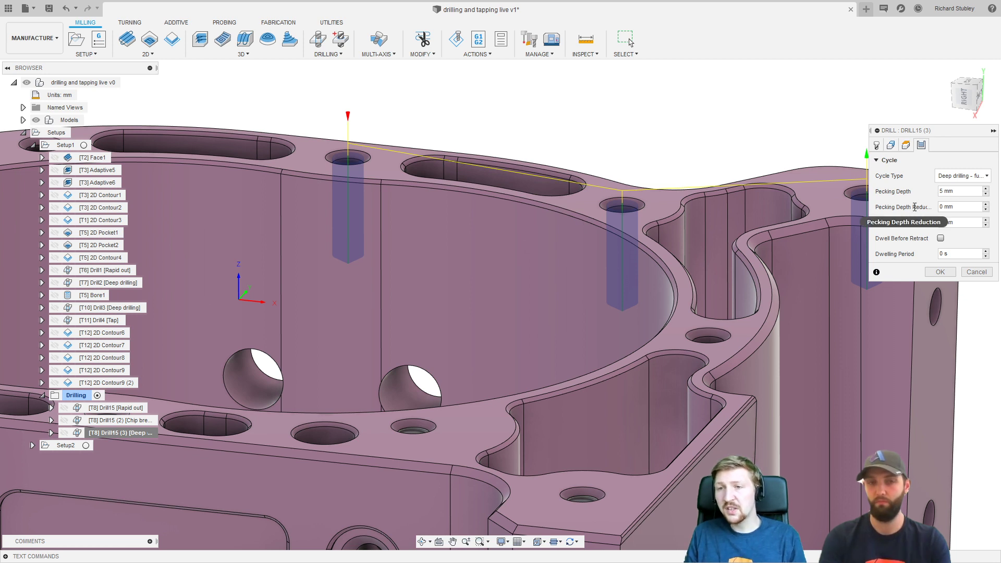
pyautogui.click(955, 207)
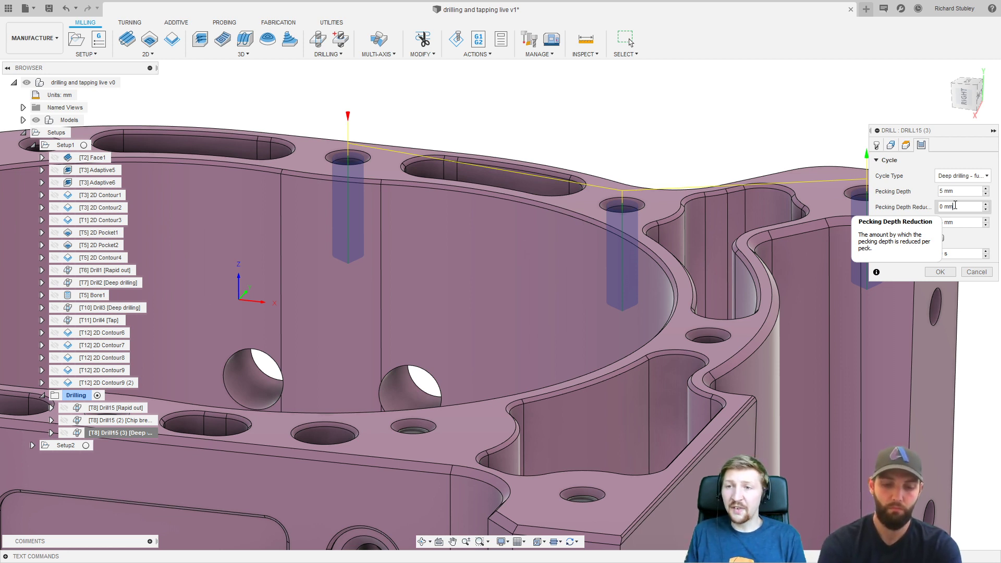
pyautogui.moveTo(955, 205); pyautogui.dragTo(933, 208)
pyautogui.write('1')
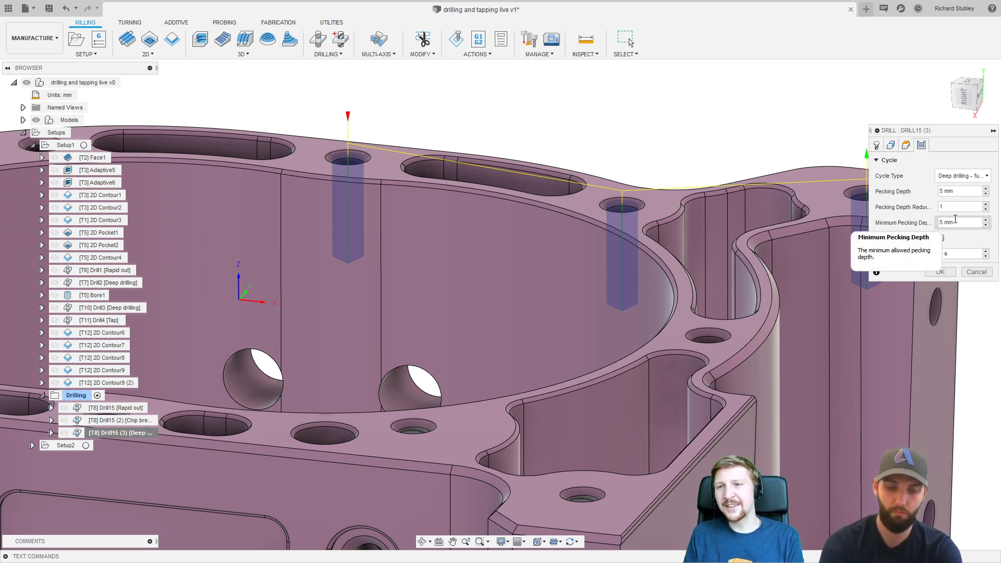
# Set the minimum pecking depth to 1 mm, accept the deep-drilling operation and clear the selection.
pyautogui.moveTo(955, 220); pyautogui.dragTo(933, 221)
pyautogui.write('1')
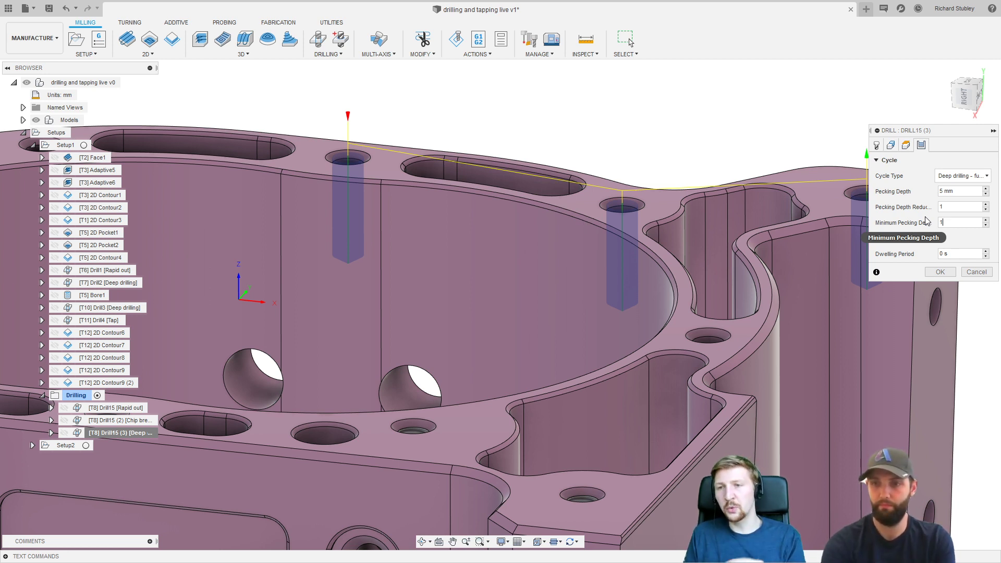
pyautogui.click(940, 272)
pyautogui.scroll(-3, 682, 134)
pyautogui.scroll(-2, 682, 134)
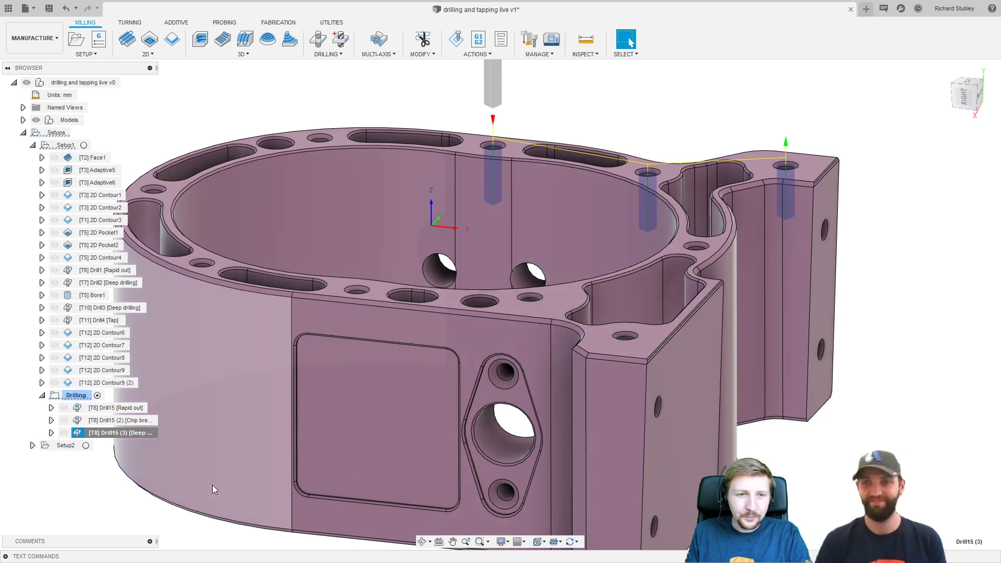
pyautogui.click(119, 510)
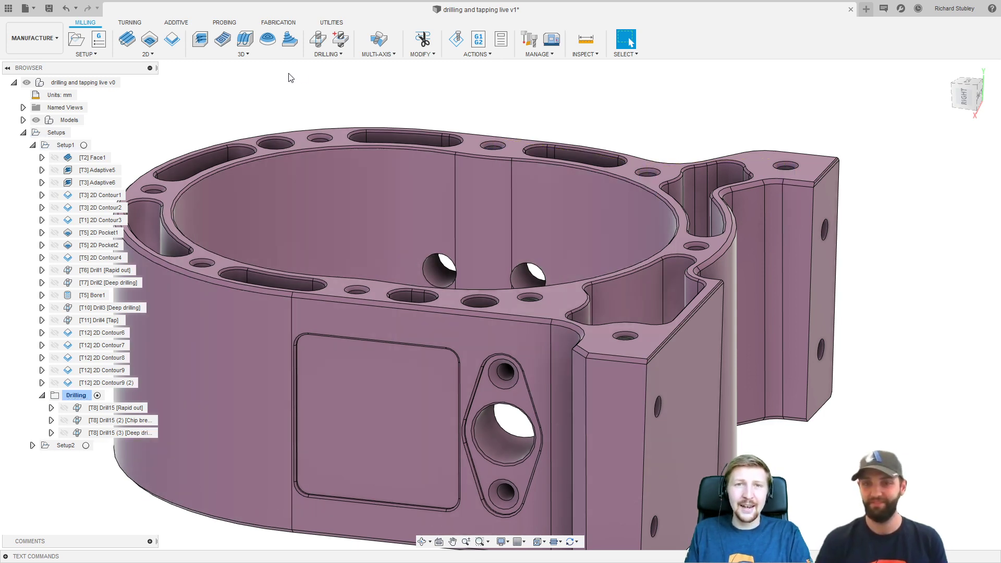
# Examine the threaded hole on the near corner pad and select its cylindrical face to check its radius.
pyautogui.keyDown('shift'); pyautogui.moveTo(667, 334); pyautogui.dragTo(516, 410, button='middle'); pyautogui.keyUp('shift')
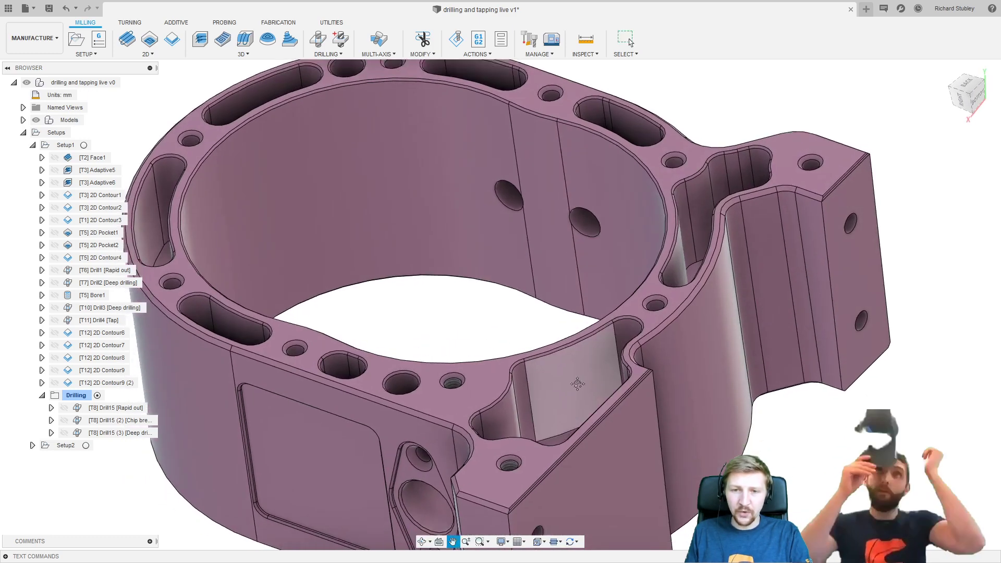
pyautogui.scroll(3, 514, 408)
pyautogui.scroll(3, 538, 364)
pyautogui.keyDown('shift'); pyautogui.moveTo(538, 364); pyautogui.dragTo(542, 397, button='middle'); pyautogui.keyUp('shift')
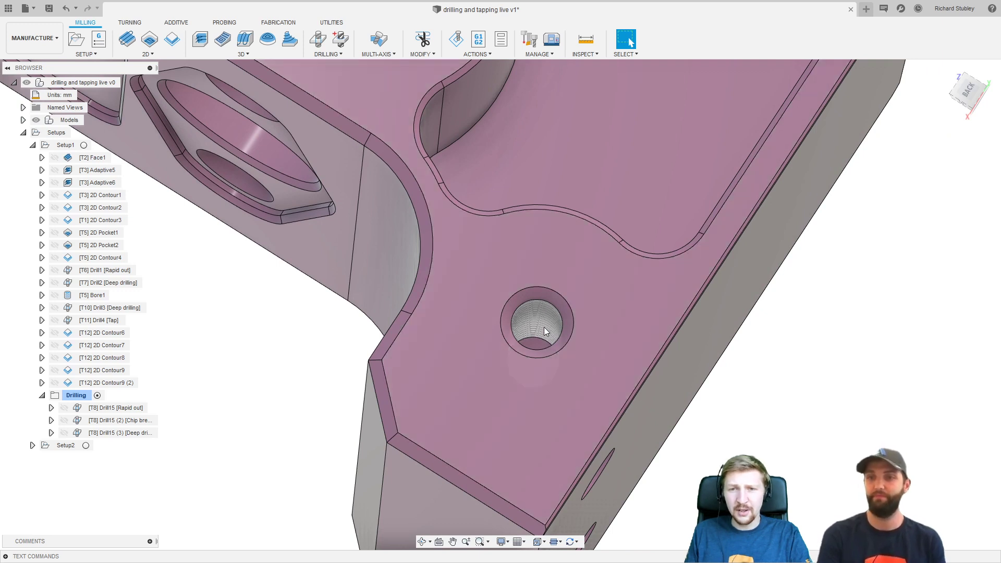
pyautogui.click(543, 326)
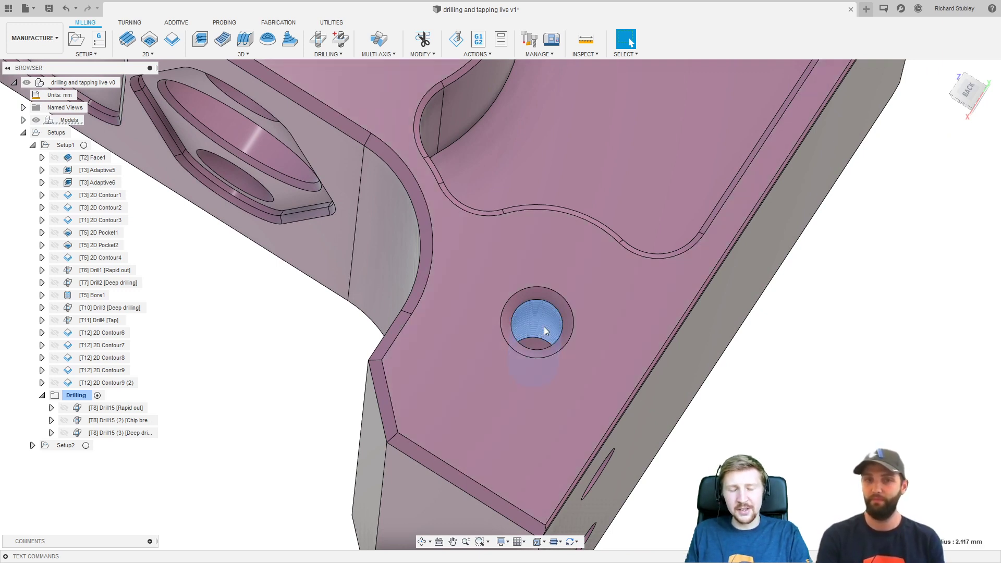
pyautogui.scroll(2, 542, 326)
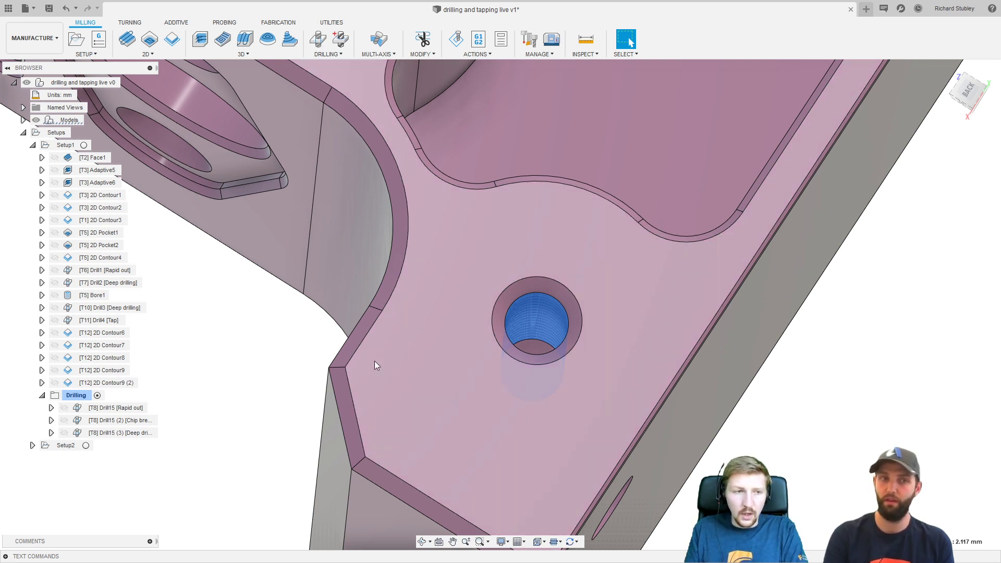
pyautogui.scroll(-3, 367, 355)
pyautogui.scroll(2, 372, 373)
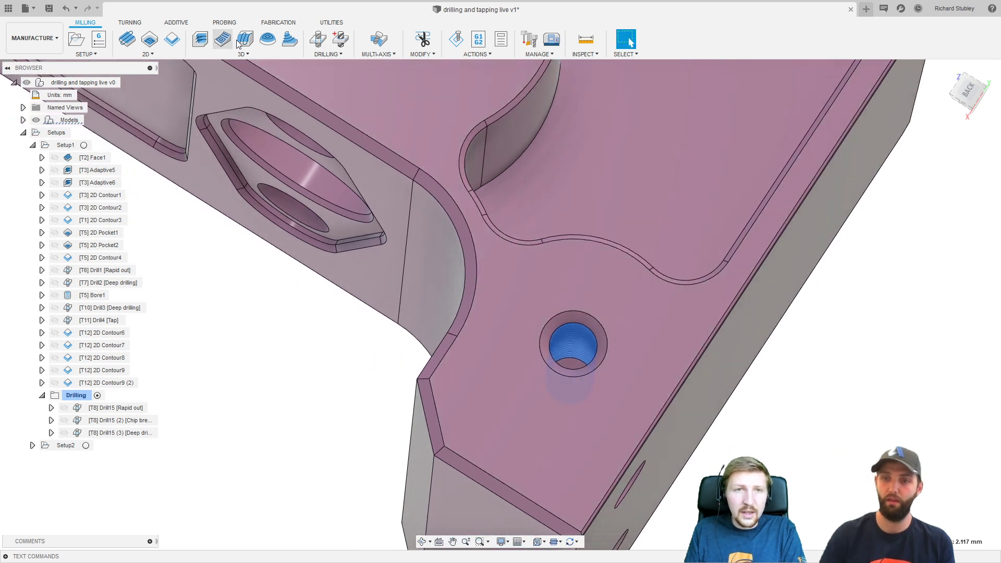
# Create a new drill operation with tool 11, the M5x0.8 mm right-hand tap, found by filtering the tool list to right-hand taps.
pyautogui.click(318, 39)
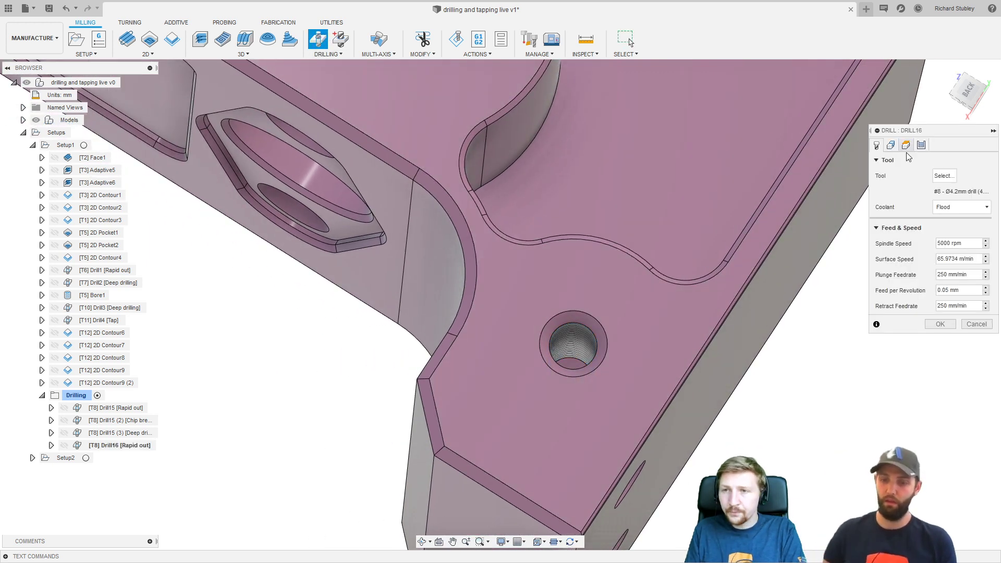
pyautogui.click(942, 176)
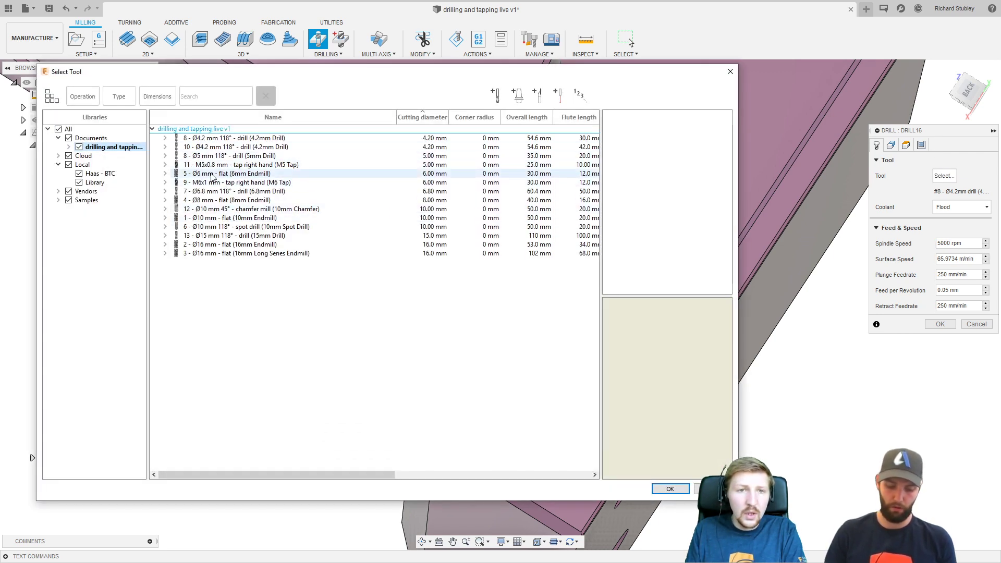
pyautogui.click(118, 97)
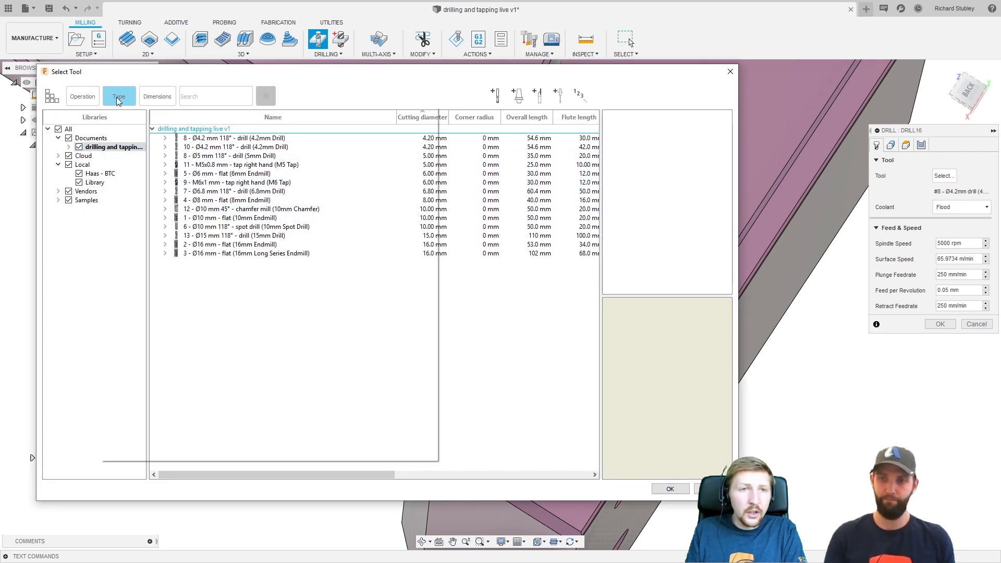
pyautogui.click(409, 243)
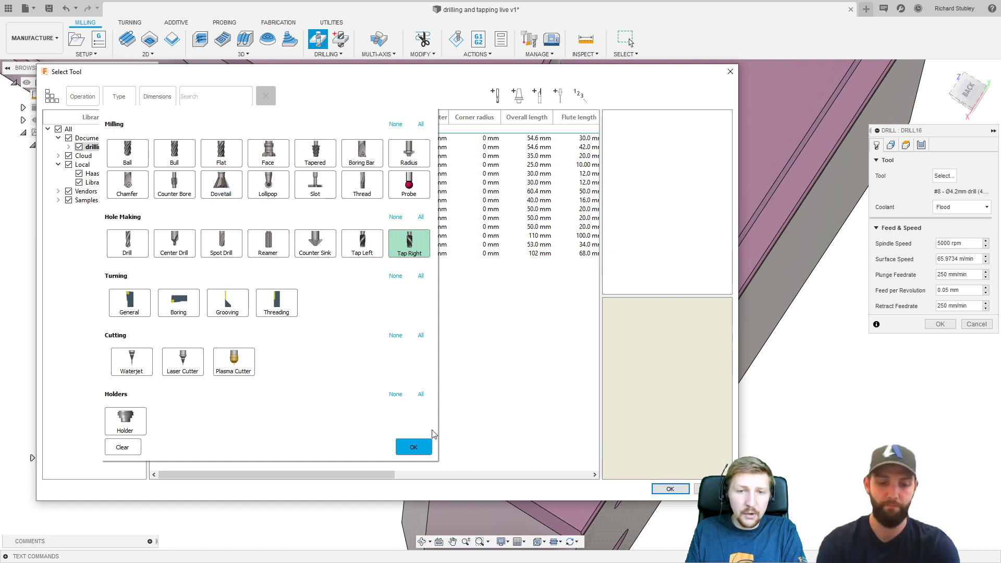
pyautogui.click(417, 446)
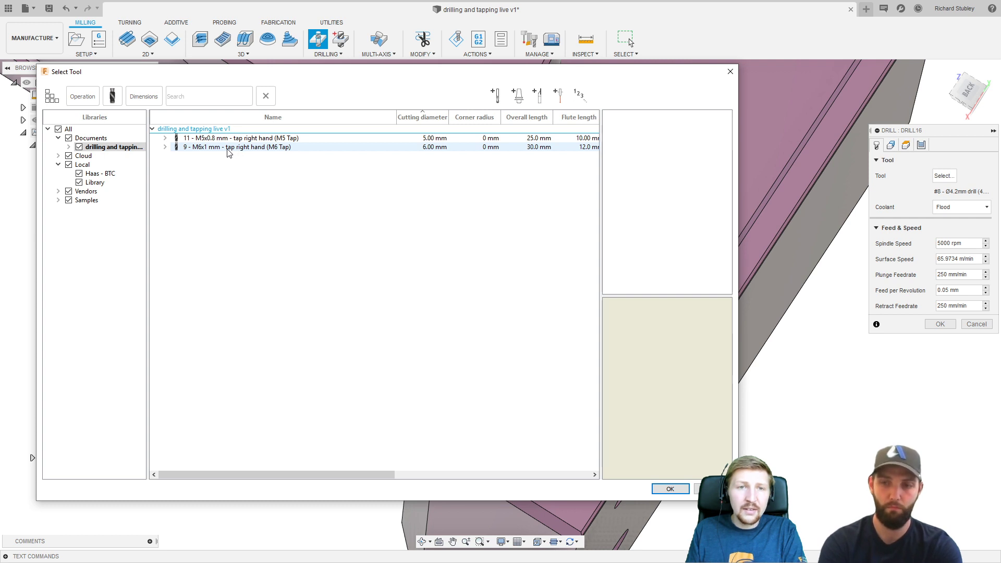
pyautogui.click(222, 139)
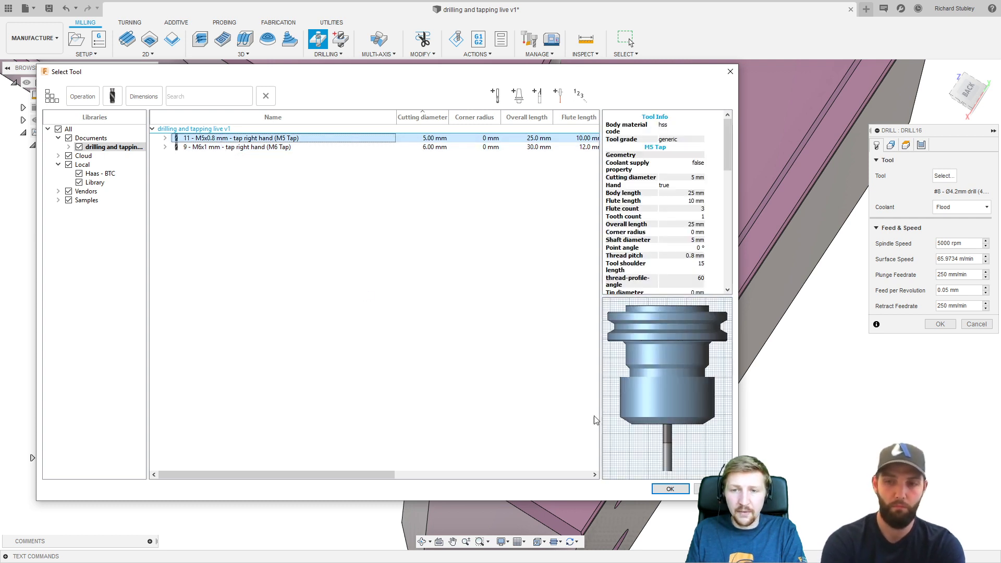
pyautogui.click(668, 489)
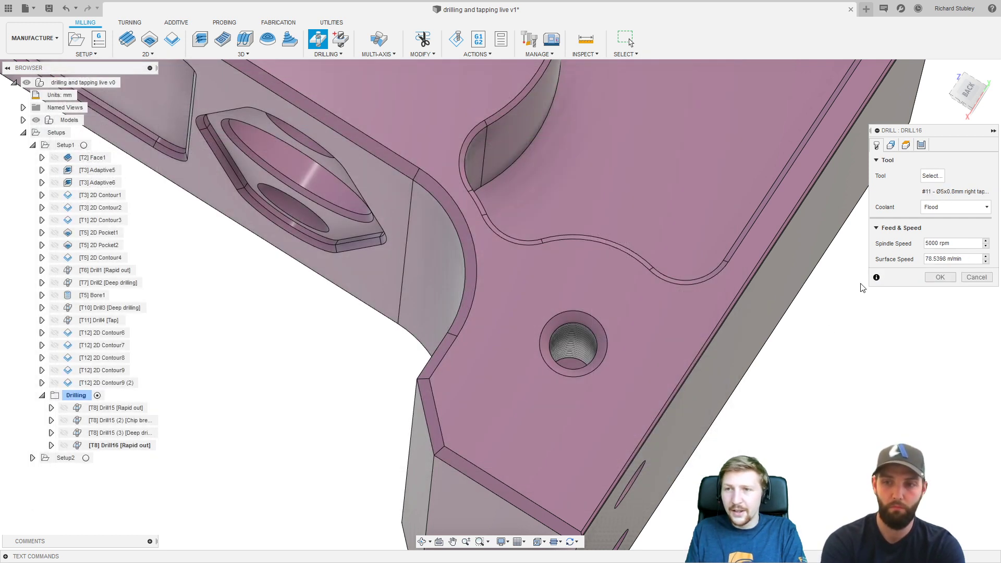
# Select the faces of the threaded hole on the near corner pad and the adjacent threaded rim hole for tapping.
pyautogui.click(890, 144)
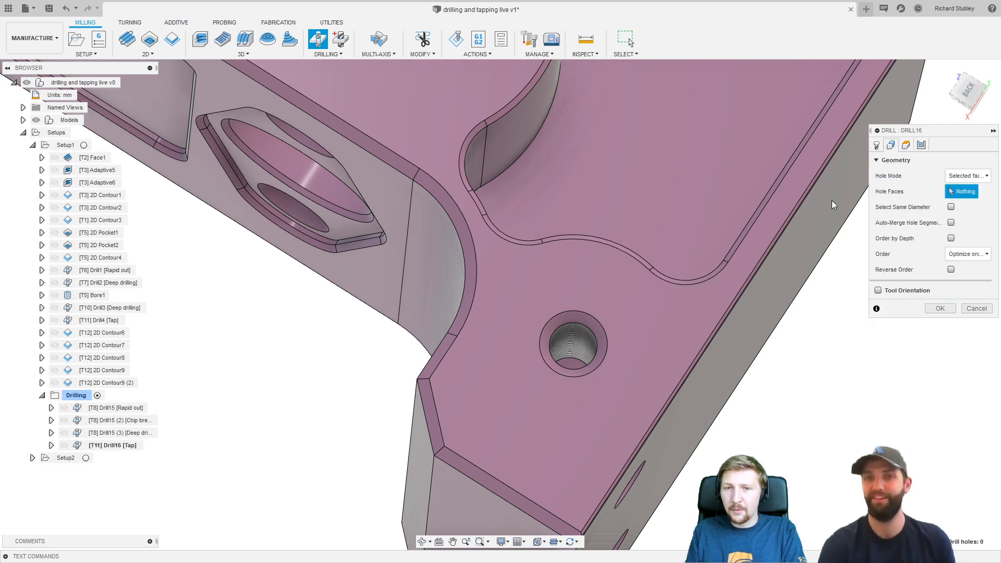
pyautogui.click(582, 337)
pyautogui.moveTo(542, 270); pyautogui.dragTo(678, 457, button='middle')
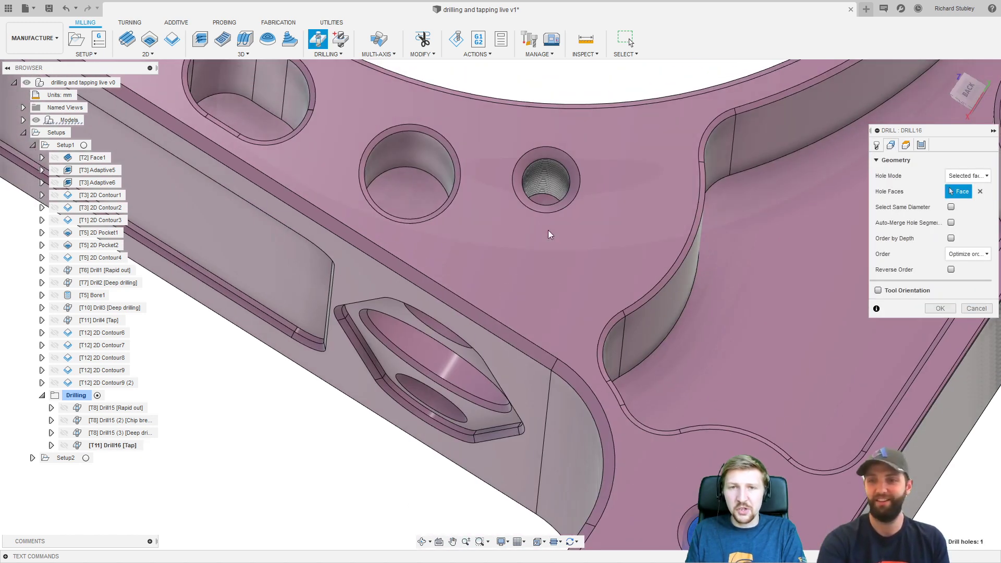
pyautogui.click(542, 177)
pyautogui.keyDown('shift'); pyautogui.moveTo(656, 282); pyautogui.dragTo(899, 186, button='middle'); pyautogui.keyUp('shift')
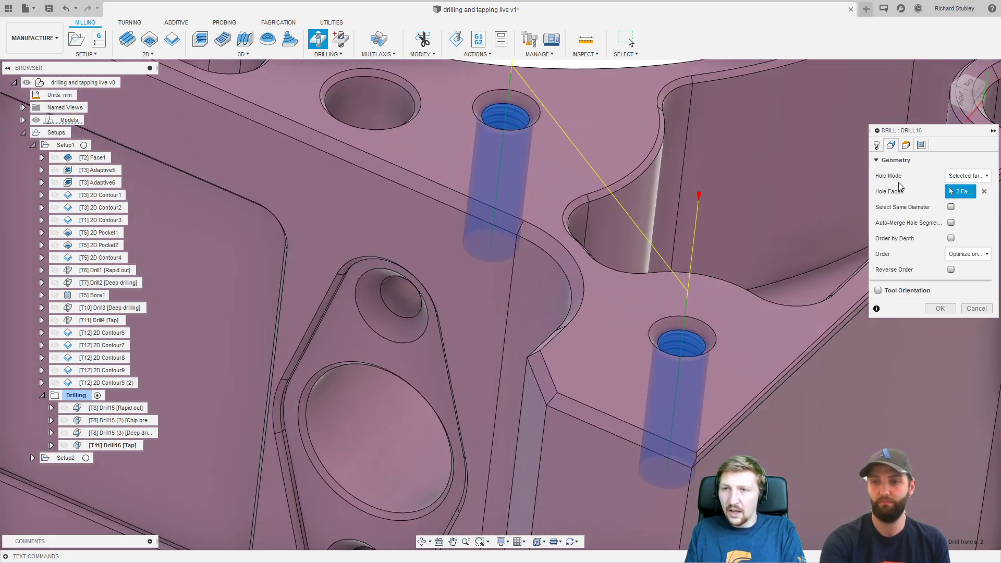
# Set the tapping operation's bottom height offset to 4 mm from the hole bottom.
pyautogui.click(907, 148)
pyautogui.click(986, 398)
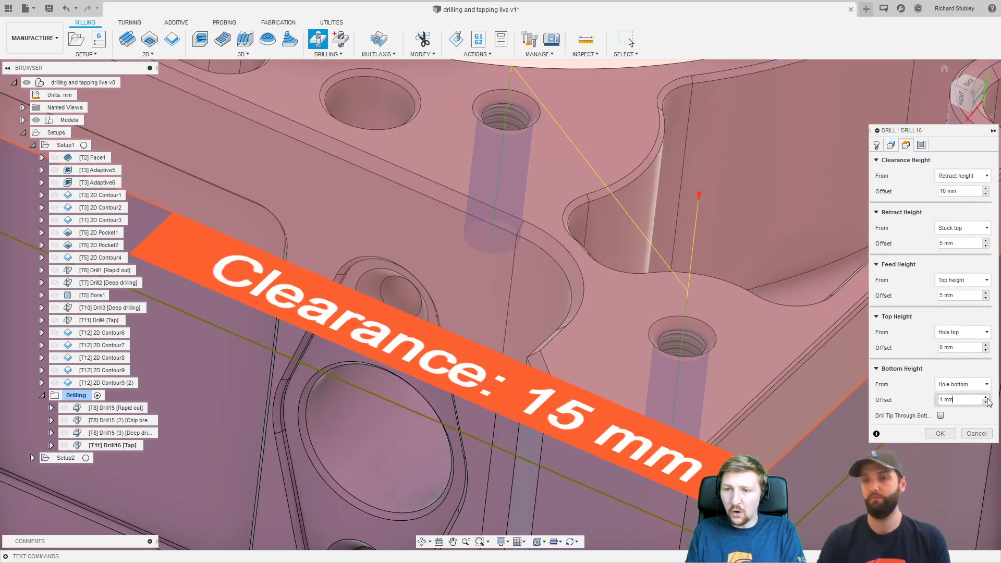
pyautogui.click(986, 397)
pyautogui.click(986, 398)
pyautogui.click(986, 398)
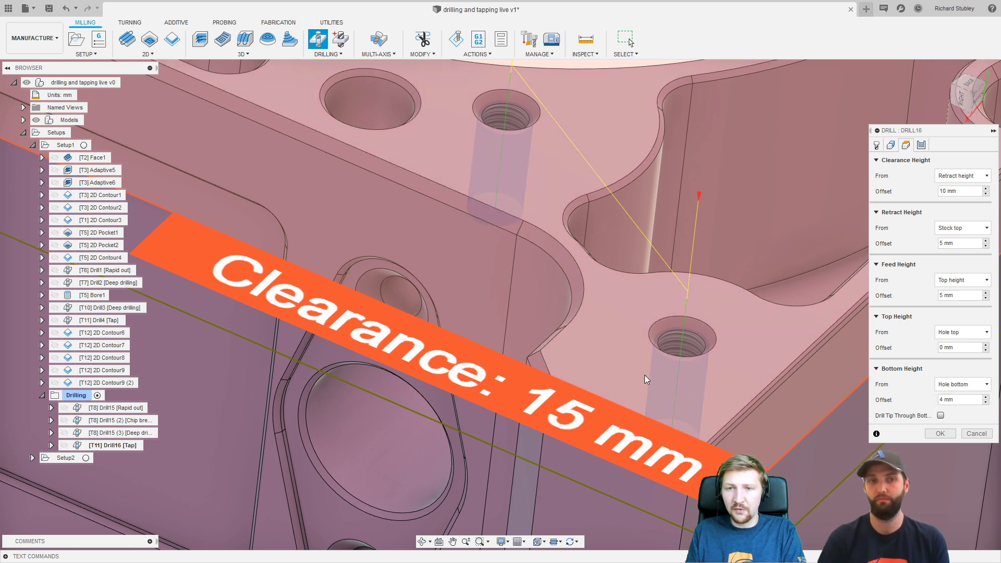
# Lower the bottom height offset to 0 mm to compare the tapping depth from the side.
pyautogui.keyDown('shift'); pyautogui.moveTo(646, 379); pyautogui.dragTo(647, 404, button='middle'); pyautogui.keyUp('shift')
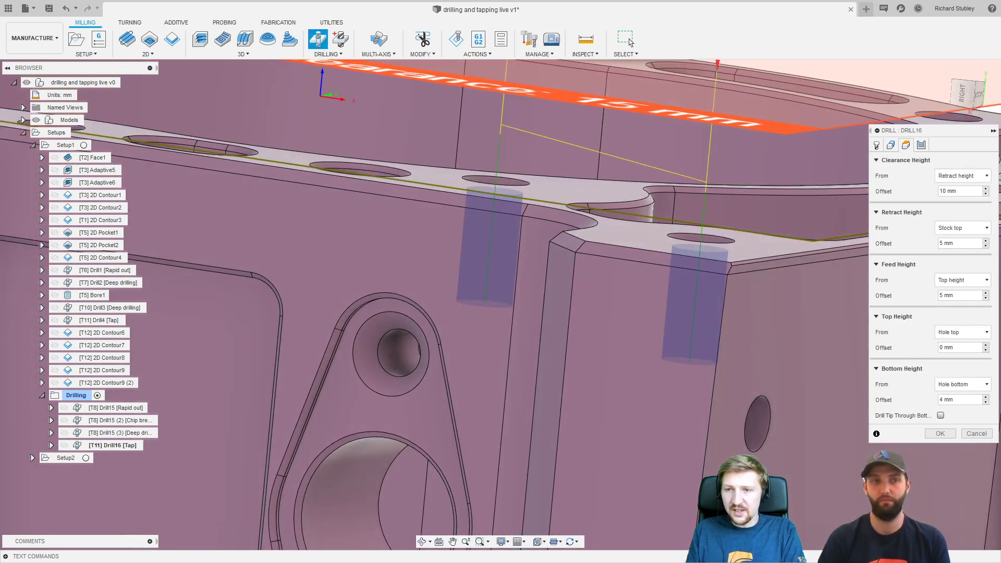
pyautogui.click(986, 402)
pyautogui.click(985, 402)
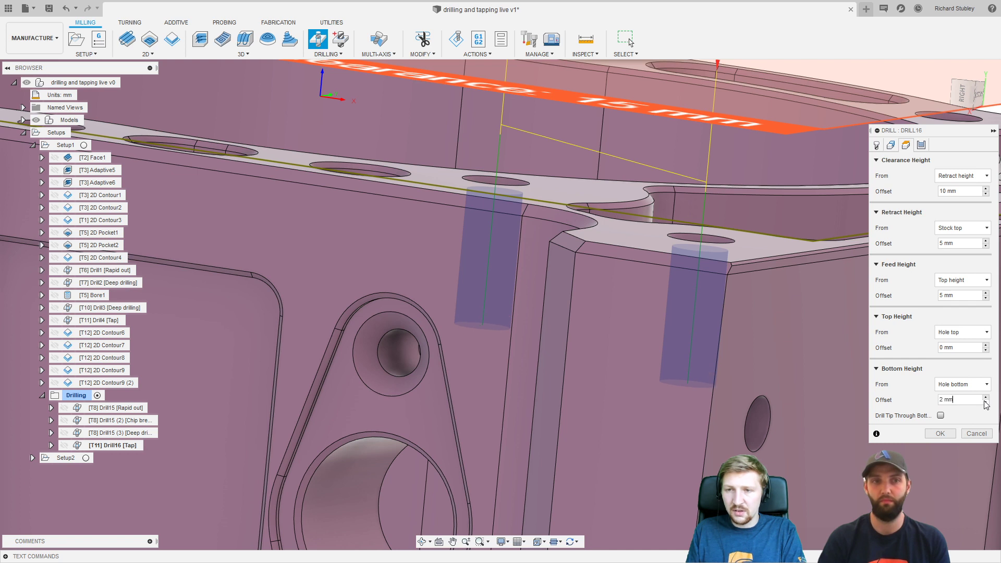
pyautogui.click(986, 402)
pyautogui.click(986, 402)
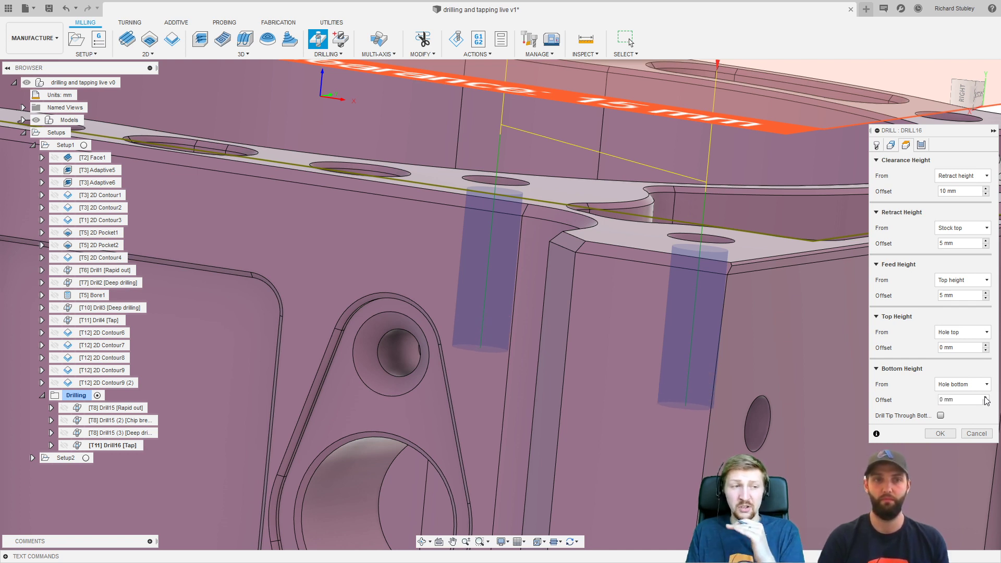
# Raise the bottom height offset to 4 mm again and accept the tapping operation.
pyautogui.click(985, 398)
pyautogui.click(986, 398)
pyautogui.click(986, 397)
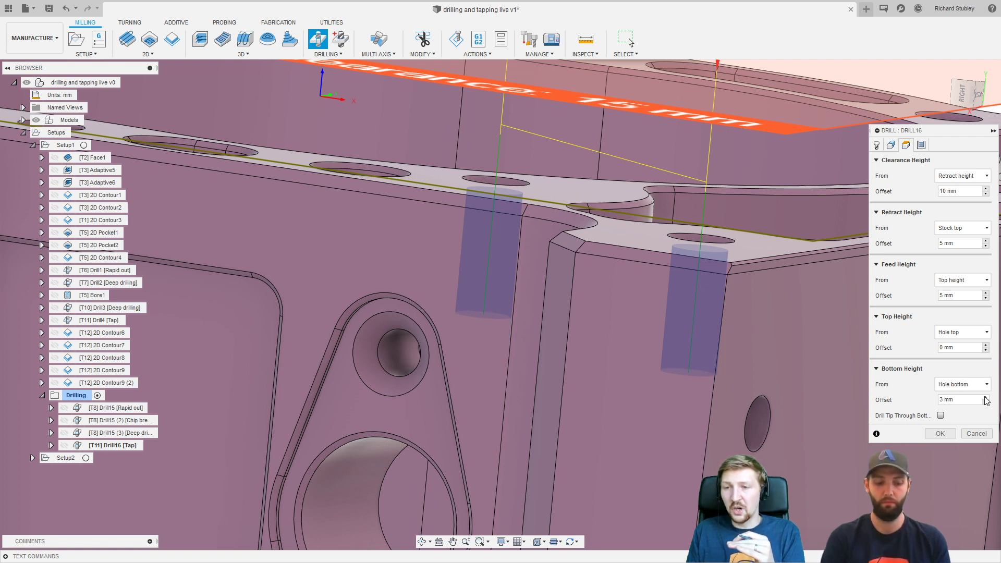
pyautogui.click(985, 397)
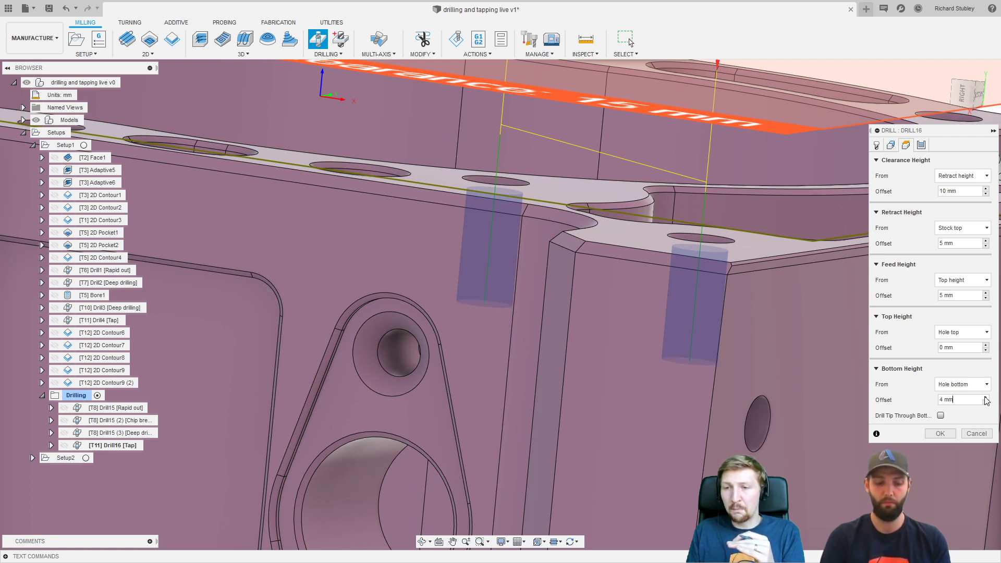
pyautogui.click(939, 433)
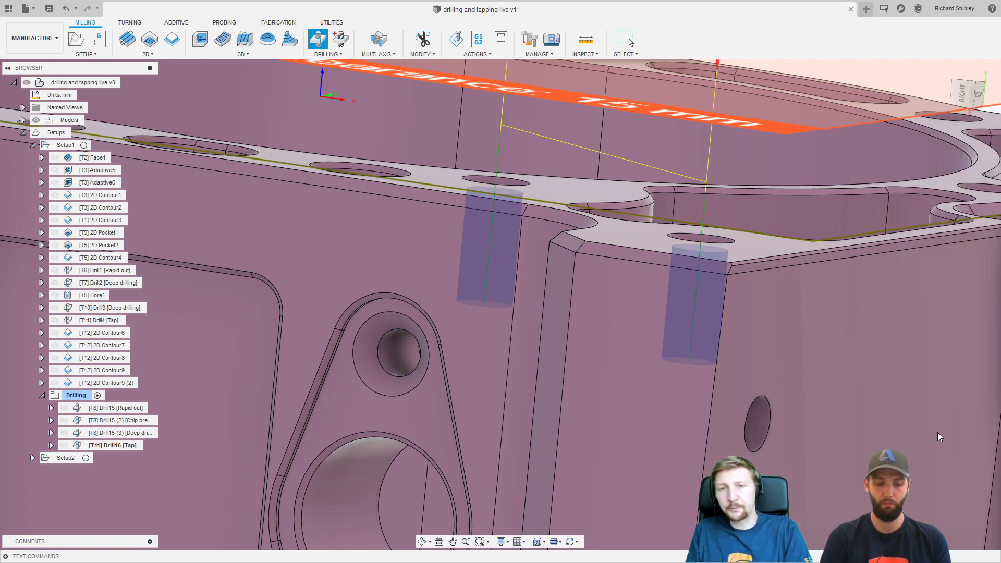
# Inspect the tap toolpath and tool over the two holes, and clear the operation's selection.
pyautogui.scroll(-5, 625, 339)
pyautogui.scroll(-2, 505, 334)
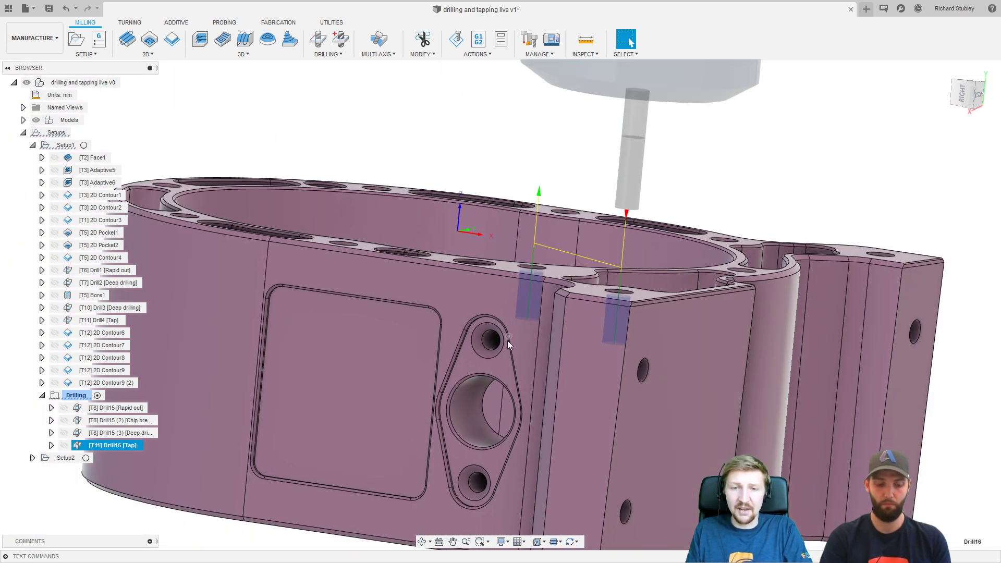
pyautogui.keyDown('shift'); pyautogui.moveTo(493, 340); pyautogui.dragTo(508, 349, button='middle'); pyautogui.keyUp('shift')
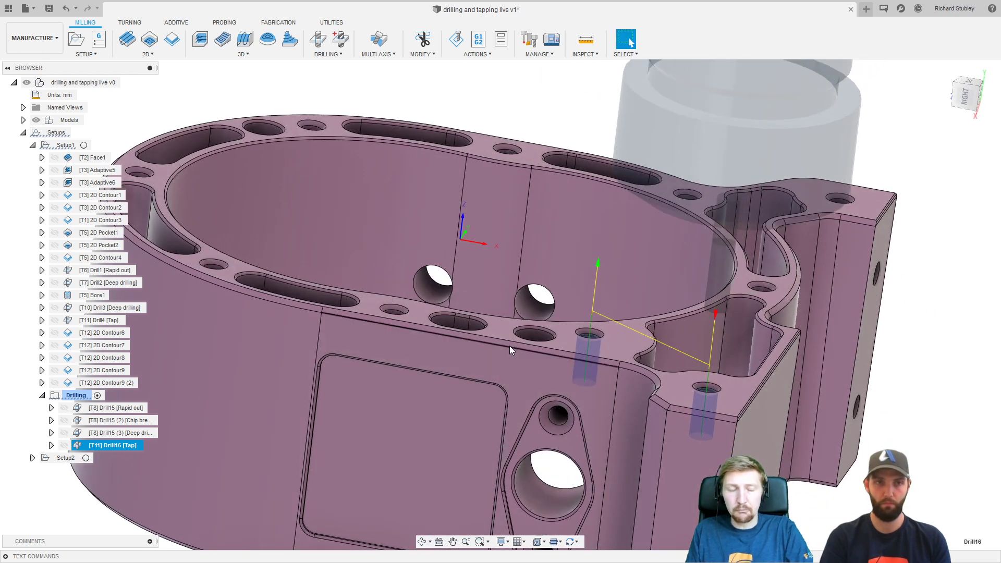
pyautogui.scroll(-3, 510, 337)
pyautogui.keyDown('shift'); pyautogui.moveTo(543, 306); pyautogui.dragTo(606, 324, button='middle'); pyautogui.keyUp('shift')
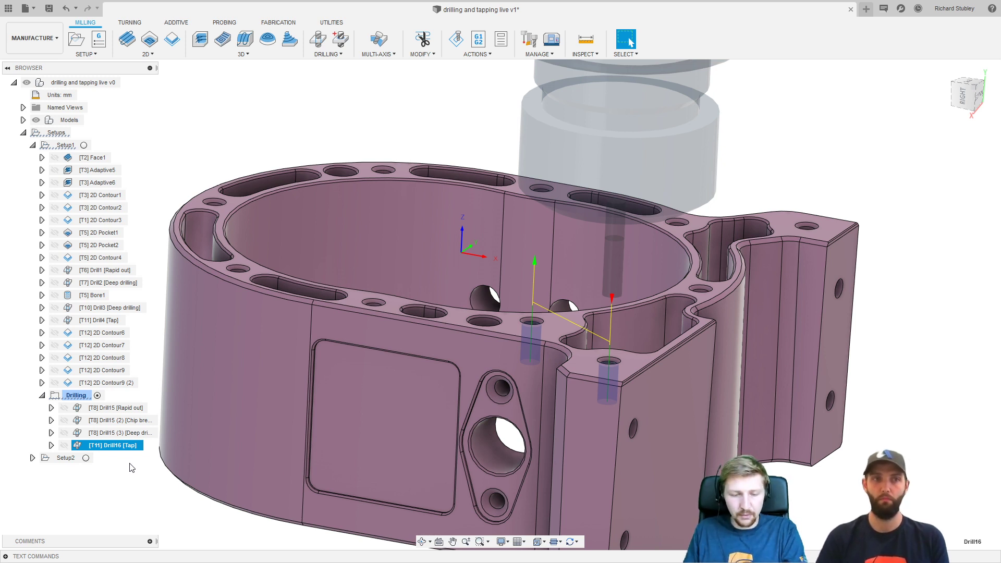
pyautogui.click(927, 402)
pyautogui.keyDown('shift'); pyautogui.moveTo(876, 368); pyautogui.dragTo(533, 376, button='middle'); pyautogui.keyUp('shift')
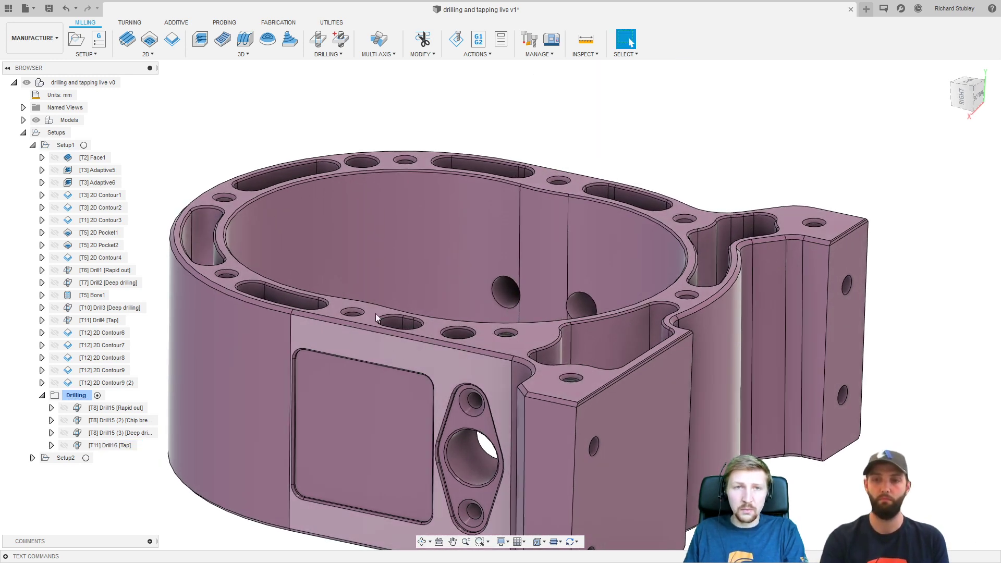
# Add a spot drill with a 90-degree tip angle to the Haas - BTC tool library and close the library.
pyautogui.click(529, 44)
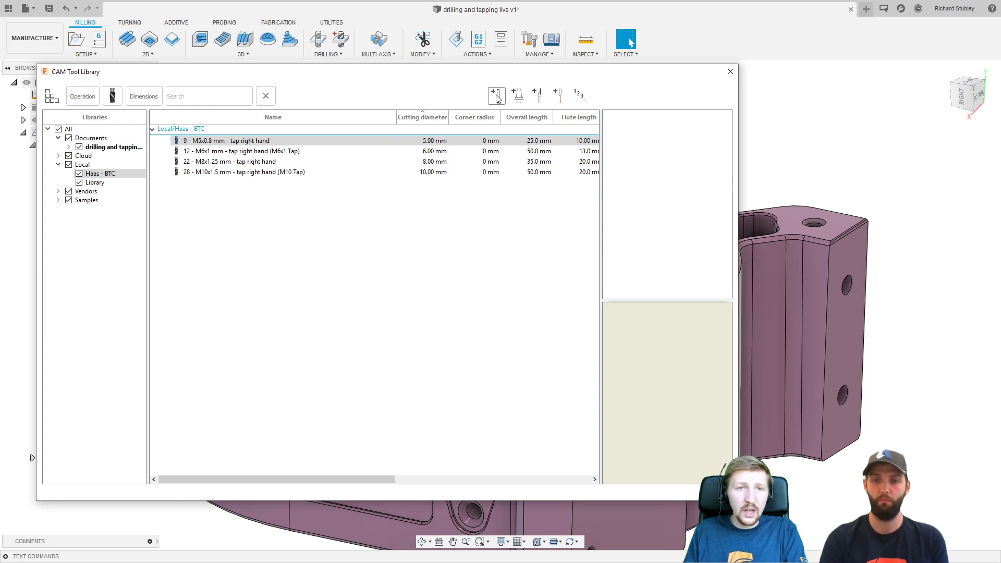
pyautogui.click(497, 98)
pyautogui.click(156, 169)
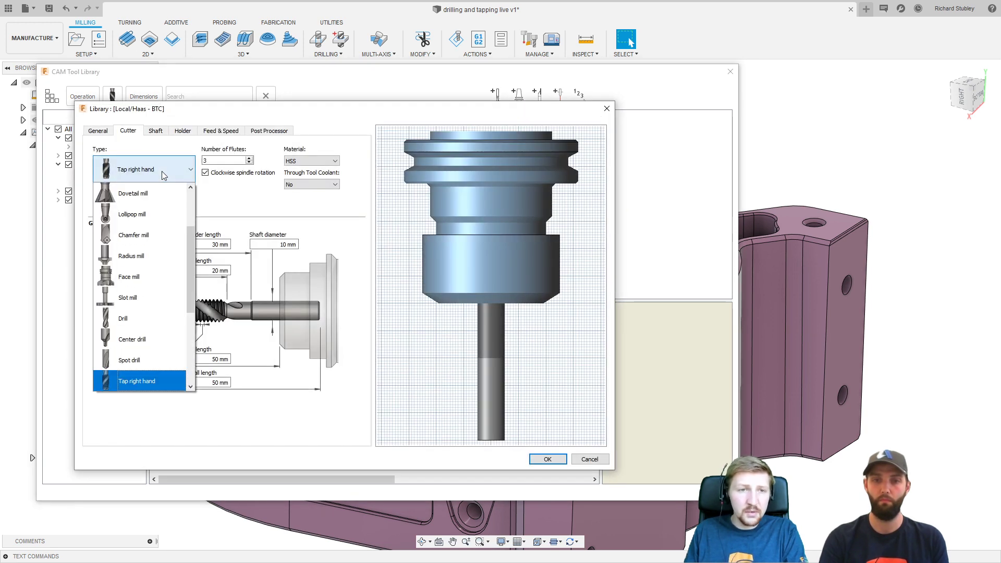
pyautogui.scroll(-1, 151, 269)
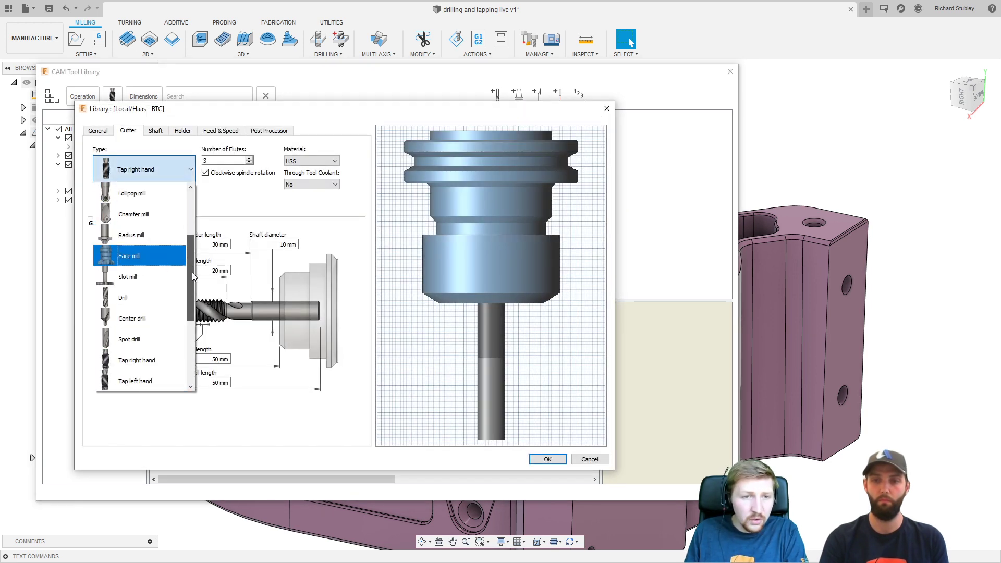
pyautogui.click(152, 339)
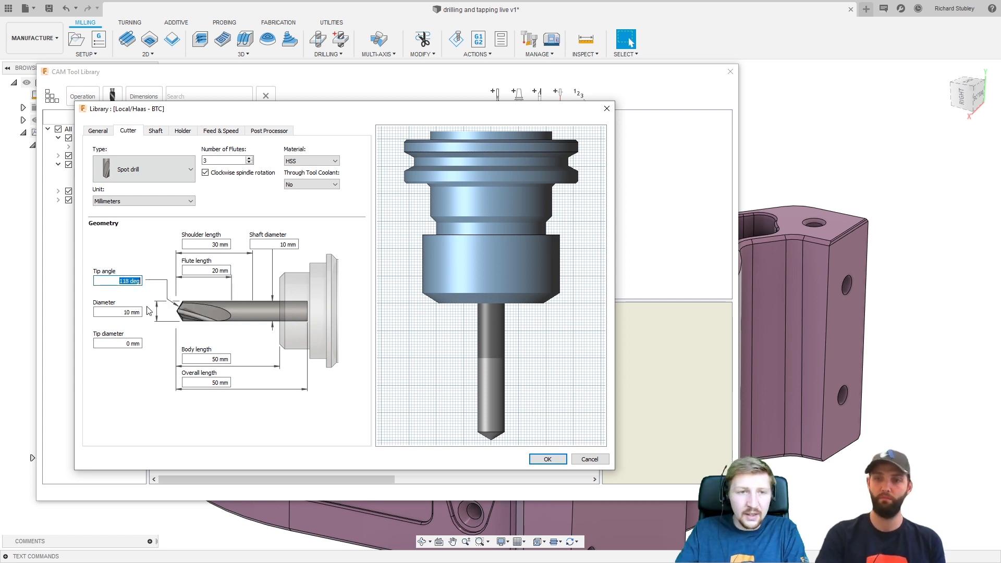
pyautogui.write('90')
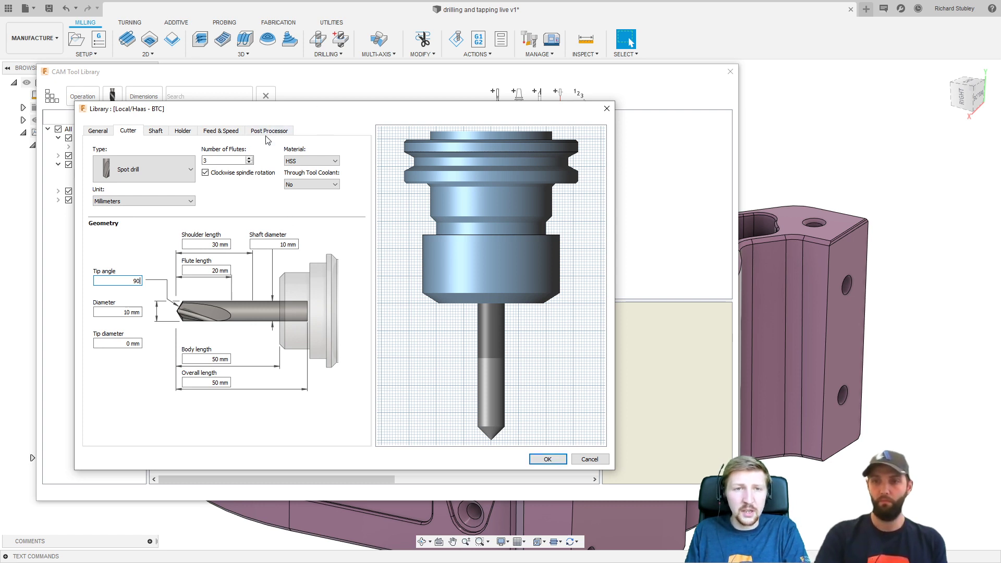
pyautogui.click(548, 459)
pyautogui.click(729, 72)
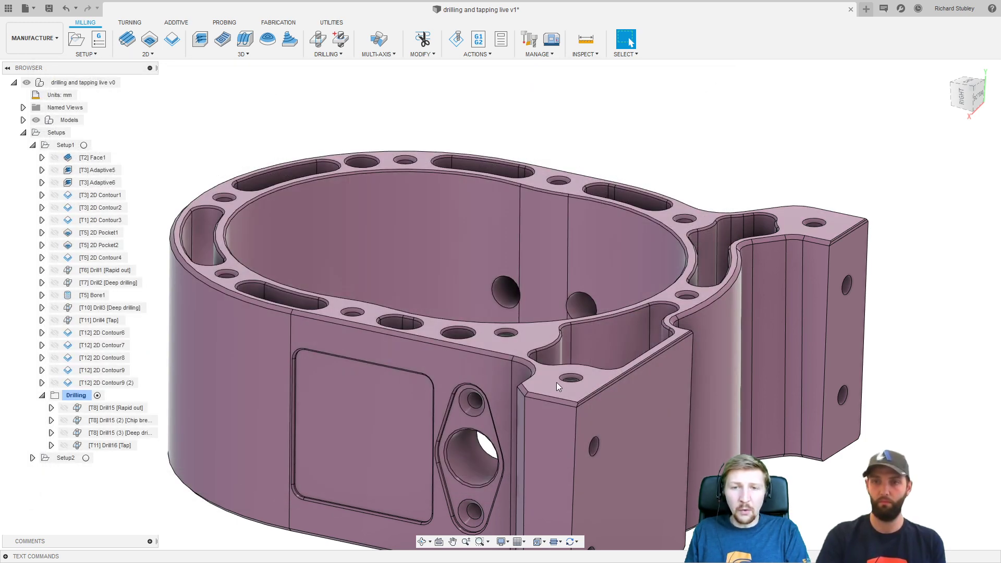
# Create a drill operation with the 10 mm 118° spot drill on the chamfer faces of the two tapped holes.
pyautogui.click(318, 39)
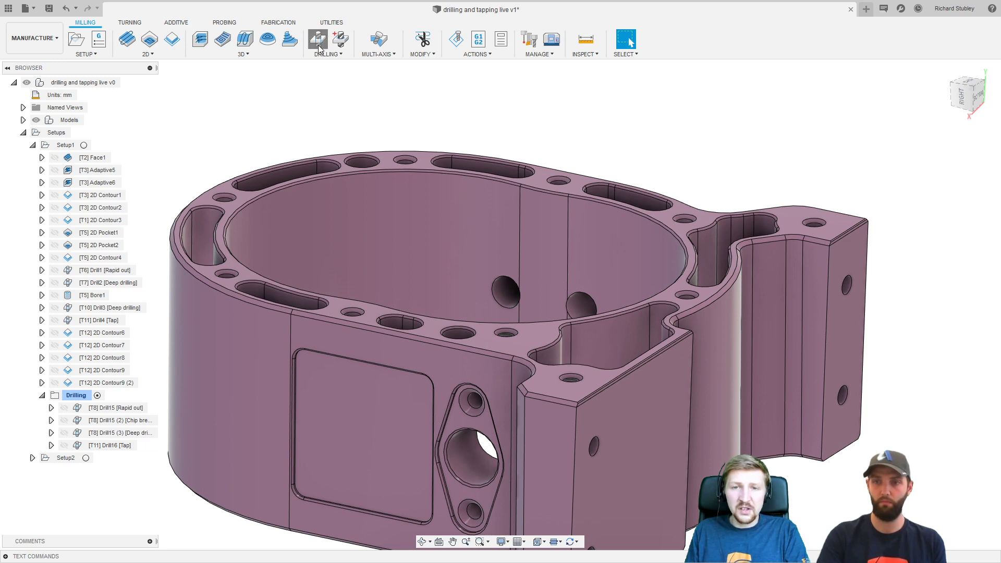
pyautogui.scroll(5, 573, 383)
pyautogui.scroll(3, 571, 381)
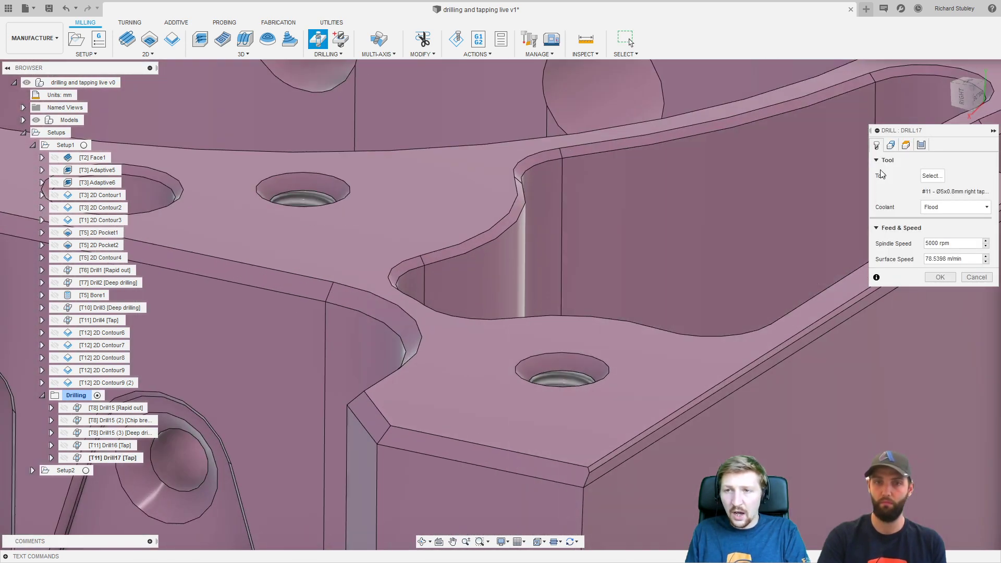
pyautogui.click(932, 176)
pyautogui.click(119, 96)
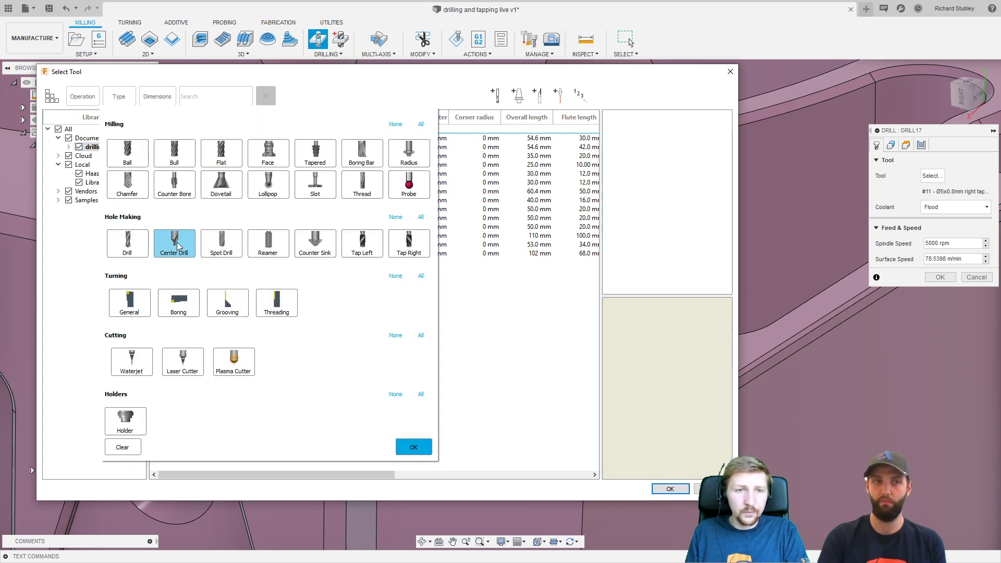
pyautogui.click(222, 244)
pyautogui.click(417, 447)
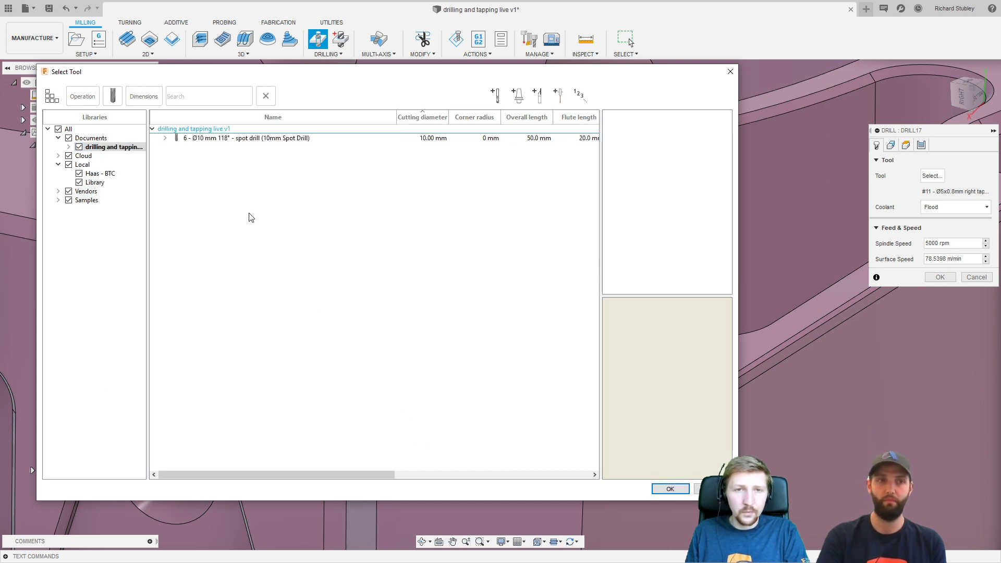
pyautogui.click(208, 139)
pyautogui.click(669, 489)
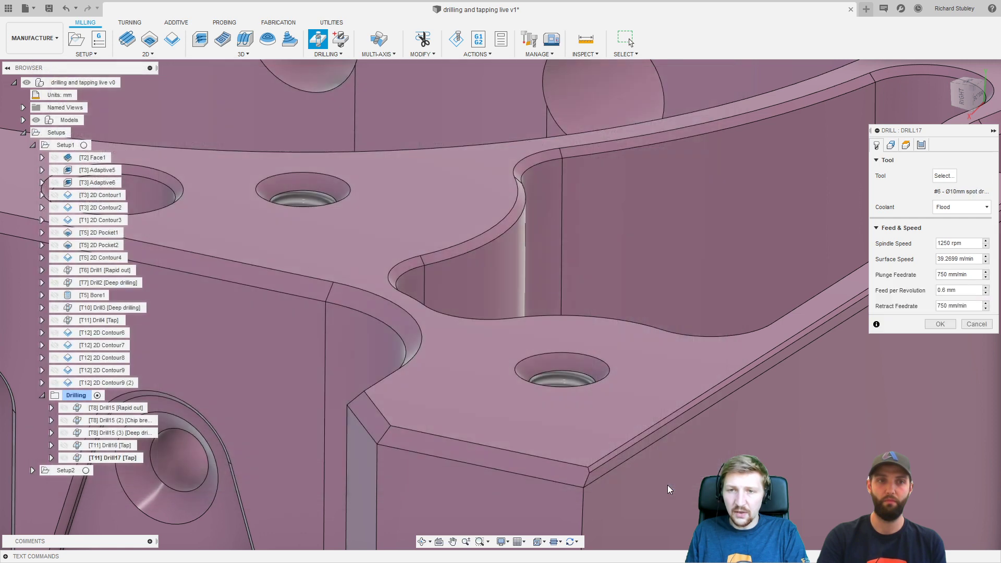
pyautogui.click(587, 370)
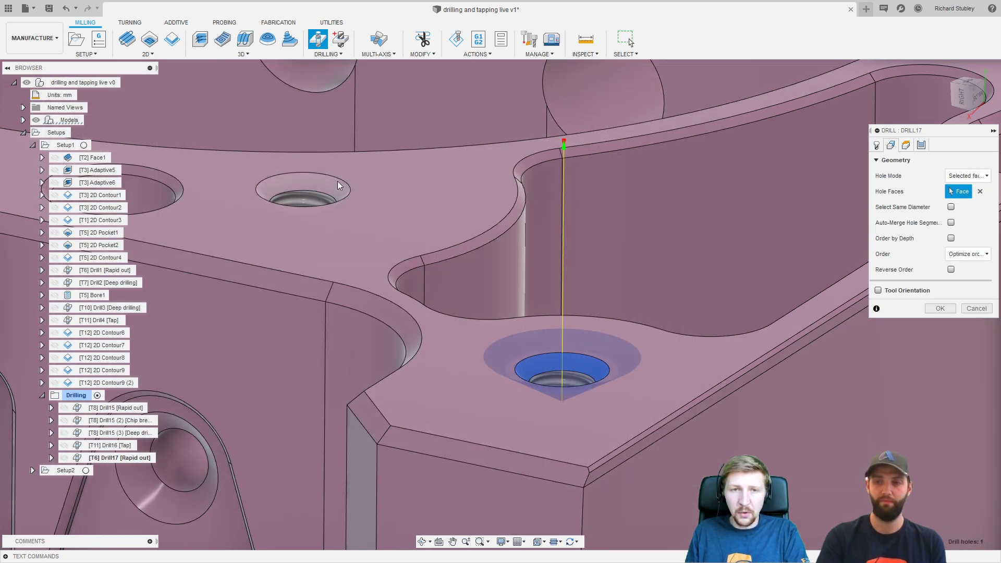
pyautogui.click(336, 185)
# Examine the spot drill's cone and tip depth against the chamfer faces of both holes, from the side and up close.
pyautogui.moveTo(333, 227); pyautogui.dragTo(454, 258, button='middle')
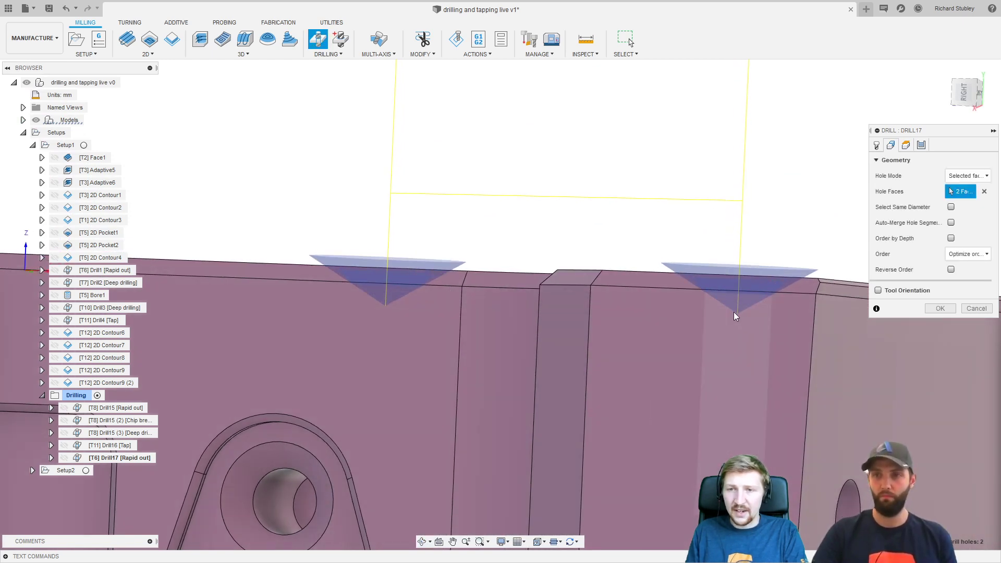
pyautogui.keyDown('shift'); pyautogui.moveTo(719, 304); pyautogui.dragTo(656, 324, button='middle'); pyautogui.keyUp('shift')
pyautogui.scroll(5, 736, 226)
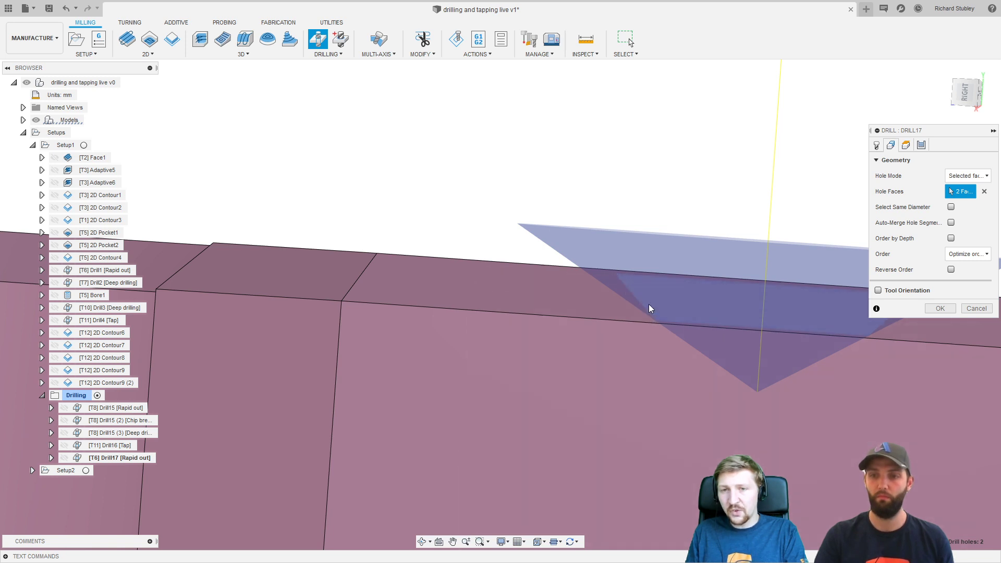
pyautogui.keyDown('shift'); pyautogui.moveTo(648, 304); pyautogui.dragTo(675, 315, button='middle'); pyautogui.keyUp('shift')
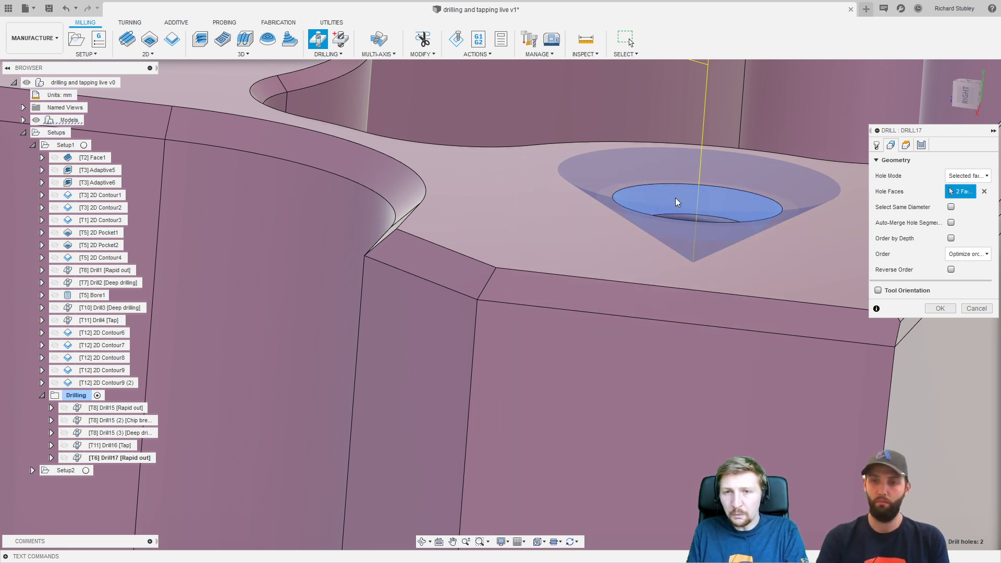
pyautogui.keyDown('shift'); pyautogui.moveTo(675, 198); pyautogui.dragTo(636, 200, button='middle'); pyautogui.keyUp('shift')
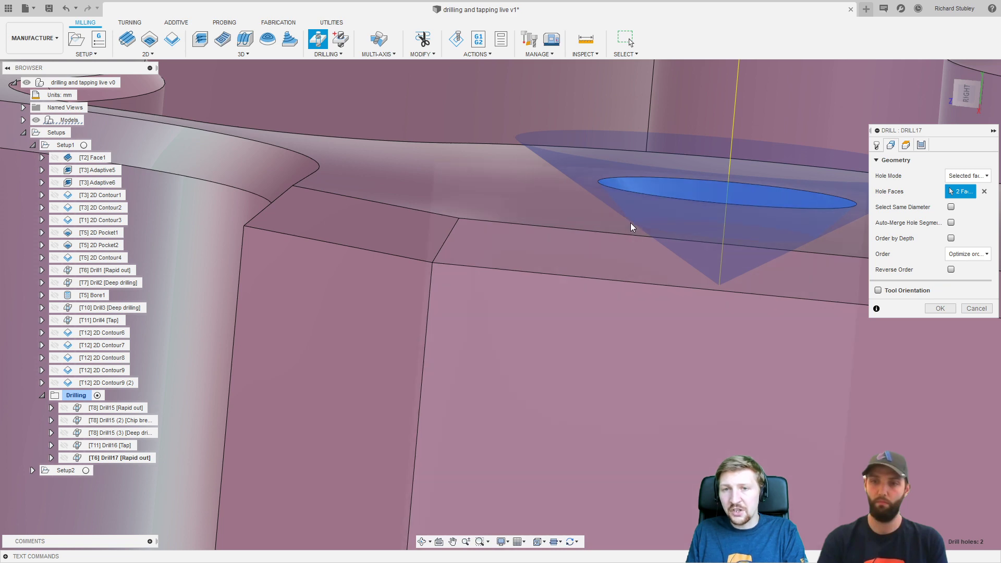
pyautogui.scroll(-8, 630, 218)
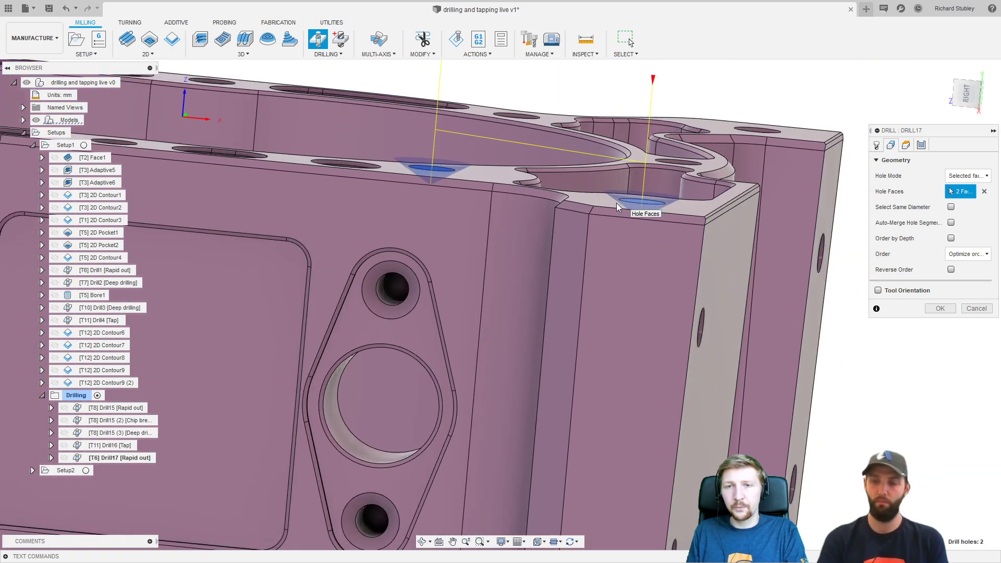
pyautogui.keyDown('shift'); pyautogui.moveTo(616, 202); pyautogui.dragTo(612, 204, button='middle'); pyautogui.keyUp('shift')
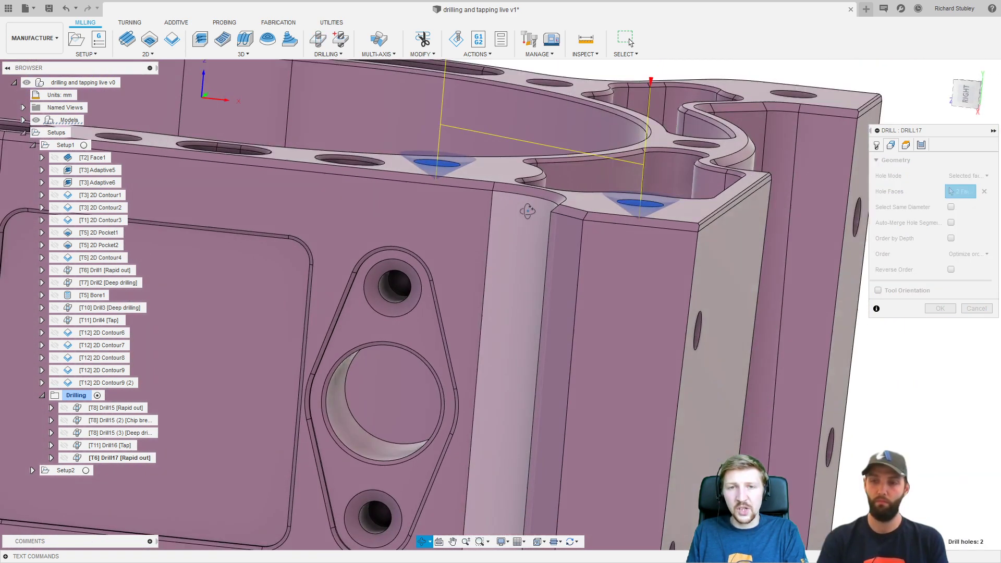
pyautogui.scroll(7, 636, 208)
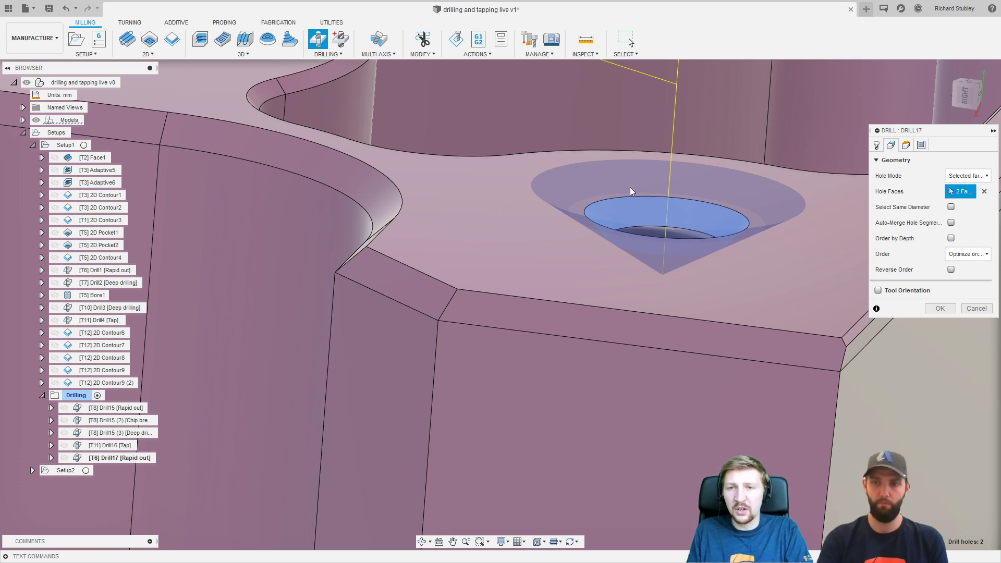
pyautogui.scroll(-5, 622, 177)
pyautogui.scroll(-3, 617, 175)
pyautogui.keyDown('shift'); pyautogui.moveTo(617, 176); pyautogui.dragTo(587, 198, button='middle'); pyautogui.keyUp('shift')
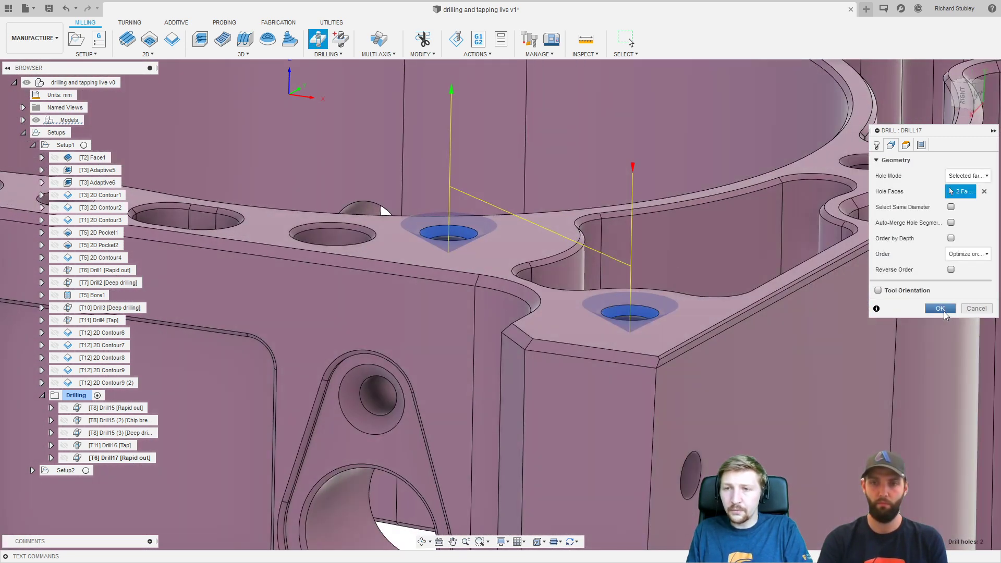
# Accept the spot drilling operation and move it to the start of the Drilling folder.
pyautogui.click(940, 308)
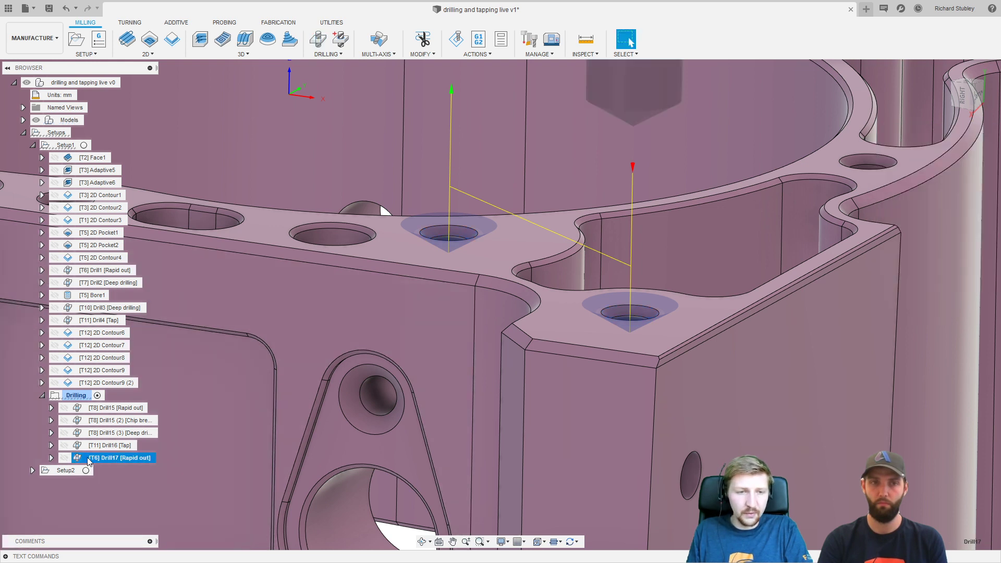
pyautogui.moveTo(92, 462); pyautogui.dragTo(100, 407)
pyautogui.click(100, 407)
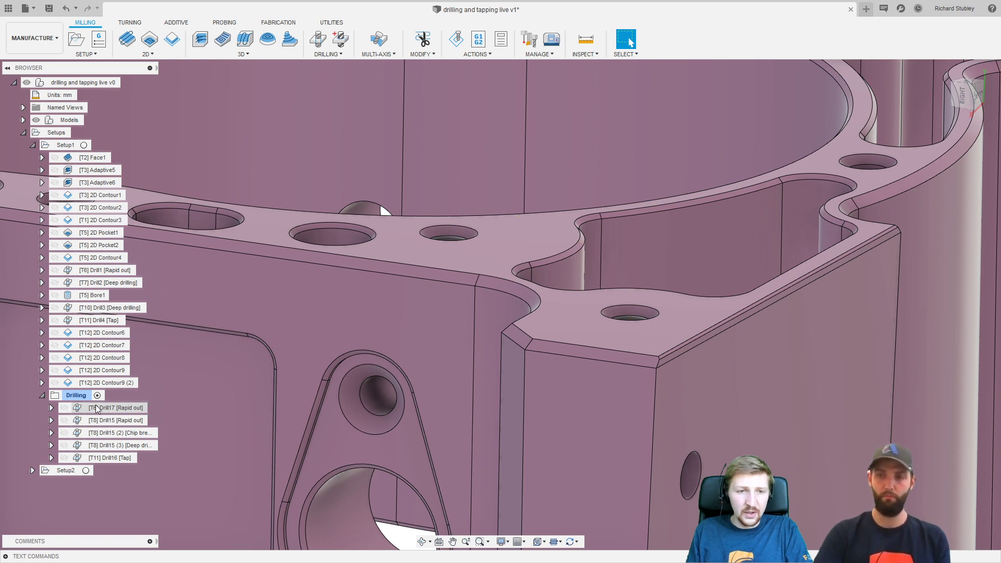
# Review the toolpaths of the drilling and tapping operations in the Drilling folder against the top-face holes.
pyautogui.scroll(-3, 333, 368)
pyautogui.click(96, 420)
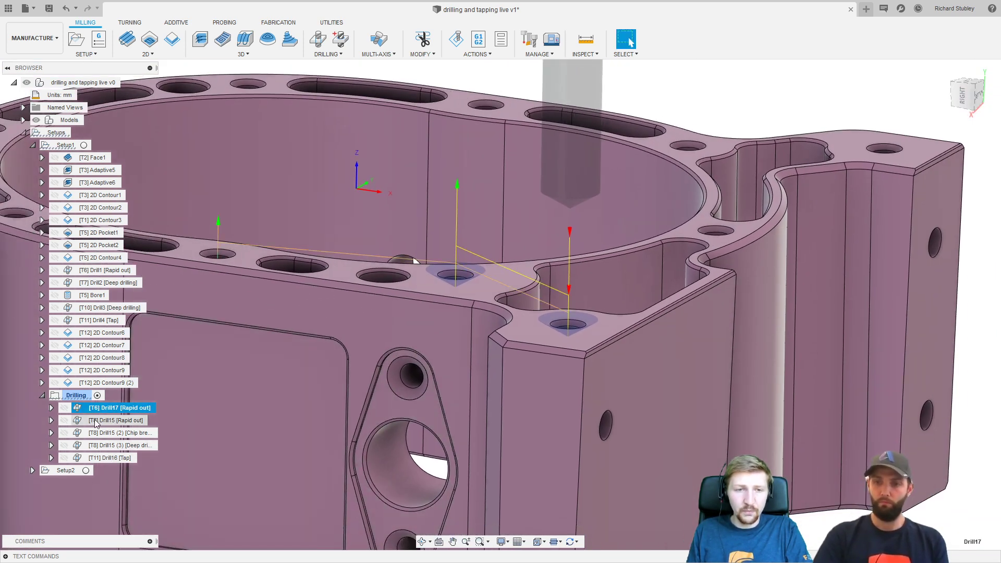
pyautogui.click(114, 457)
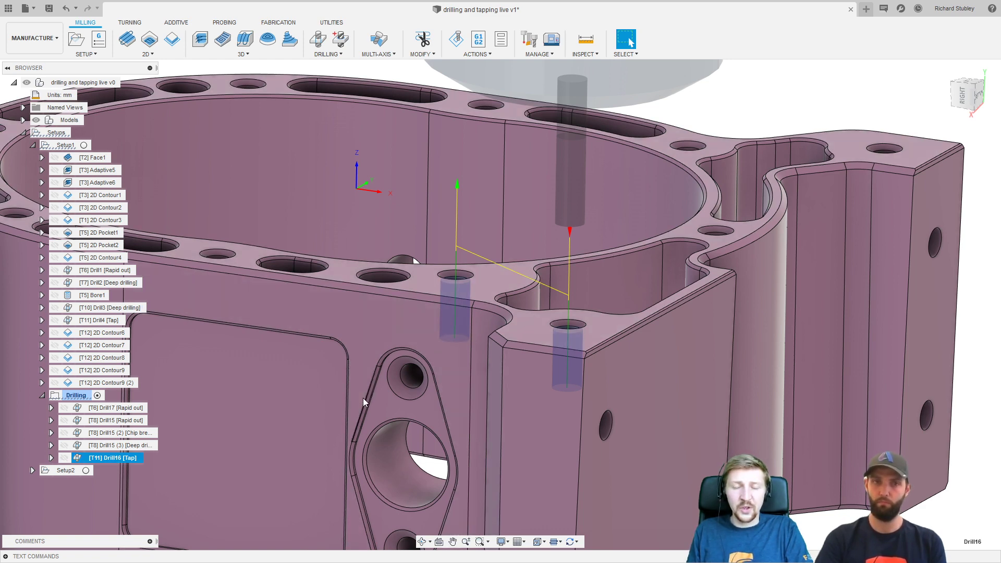
pyautogui.moveTo(352, 321); pyautogui.dragTo(473, 337, button='middle')
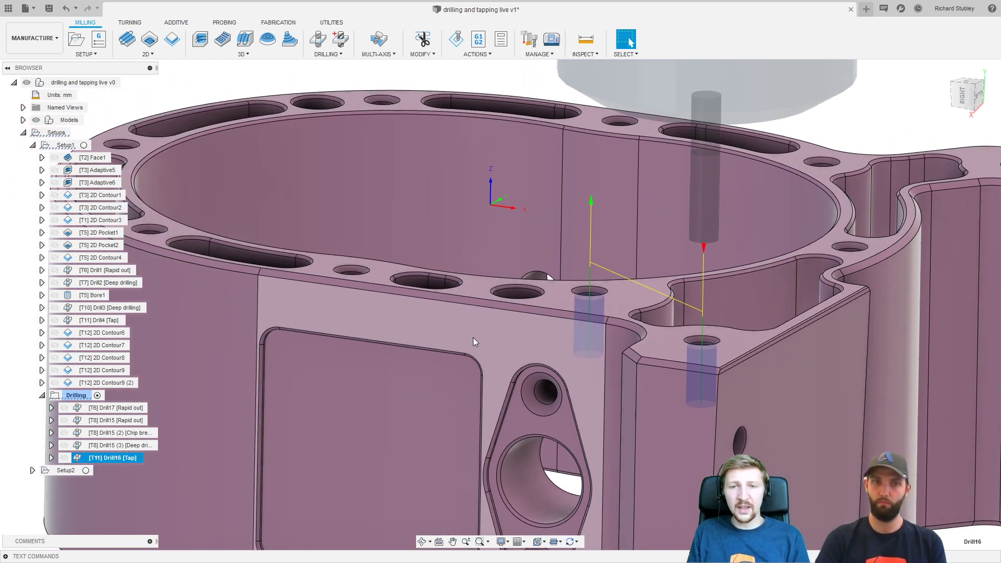
pyautogui.scroll(5, 411, 327)
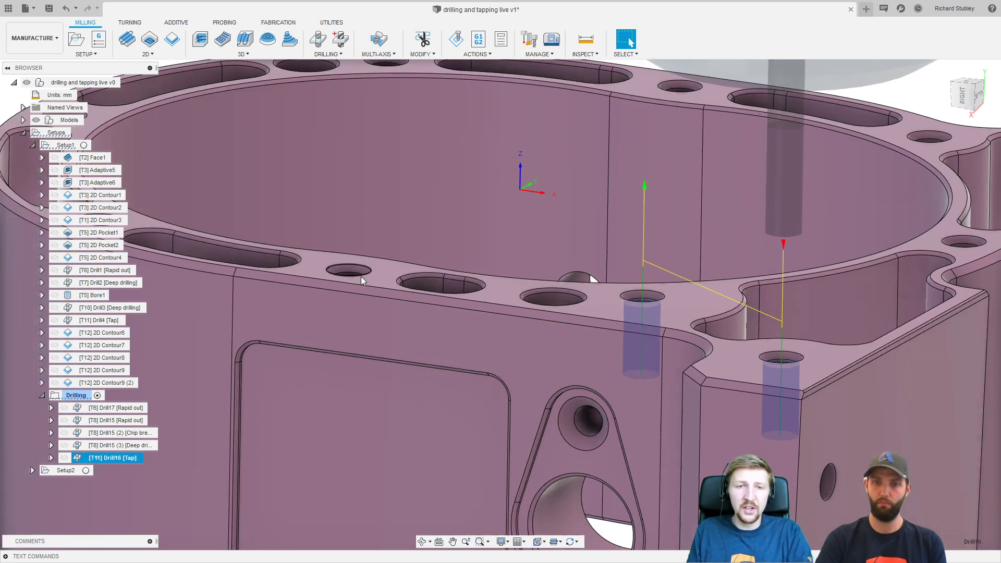
pyautogui.click(118, 434)
# Edit the spot drilling operation to include the chamfer face of the third small hole along the top rim.
pyautogui.click(96, 408)
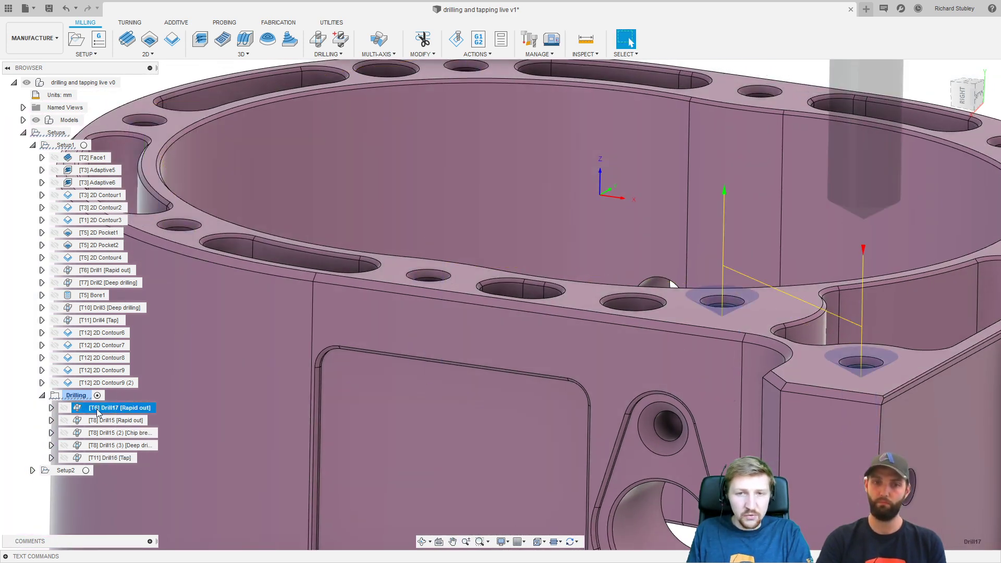
pyautogui.rightClick(100, 408)
pyautogui.click(118, 56)
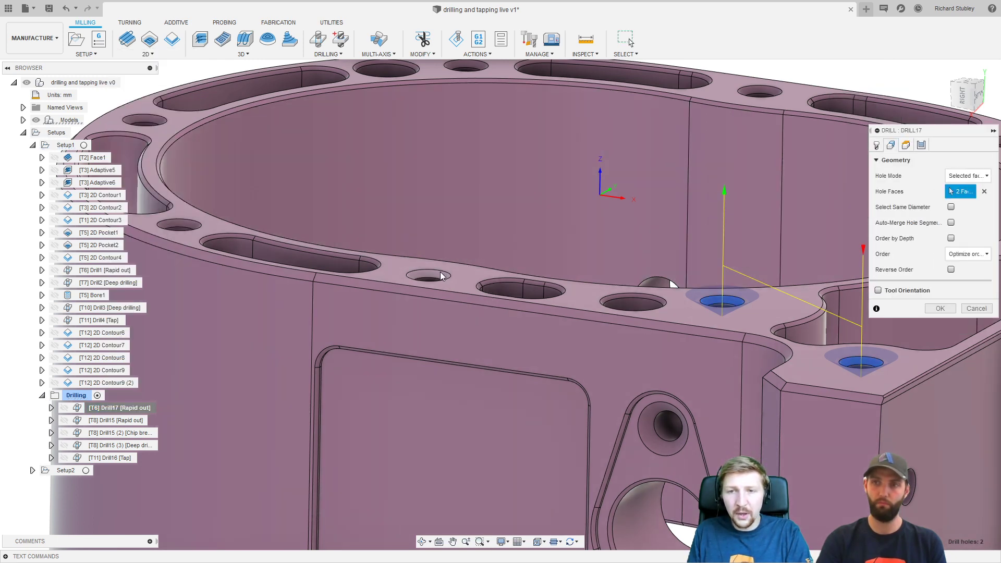
pyautogui.click(428, 274)
pyautogui.click(950, 312)
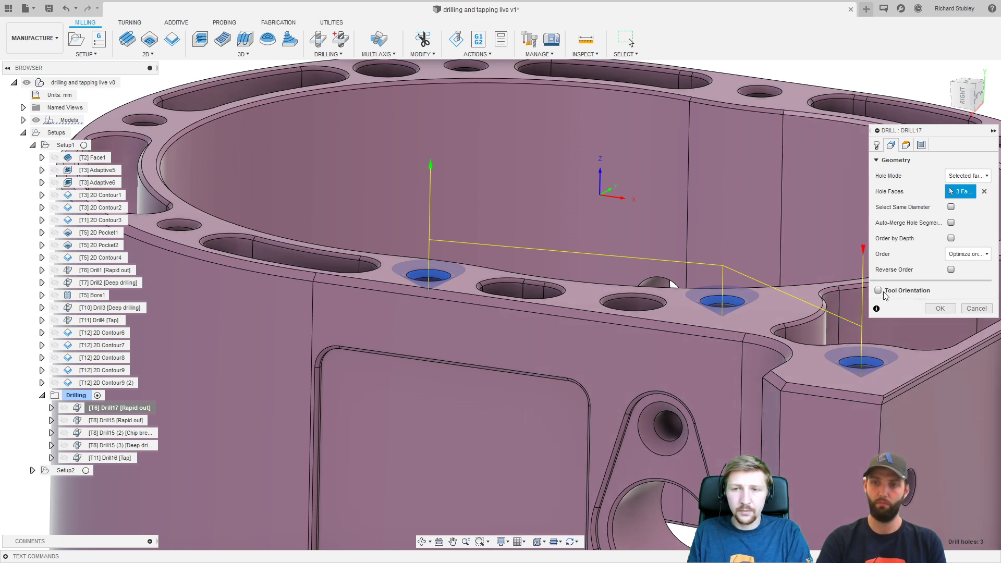
# Start a 2D Chamfer operation with the 10 mm spot drill as its tool.
pyautogui.moveTo(537, 266); pyautogui.dragTo(732, 302, button='middle')
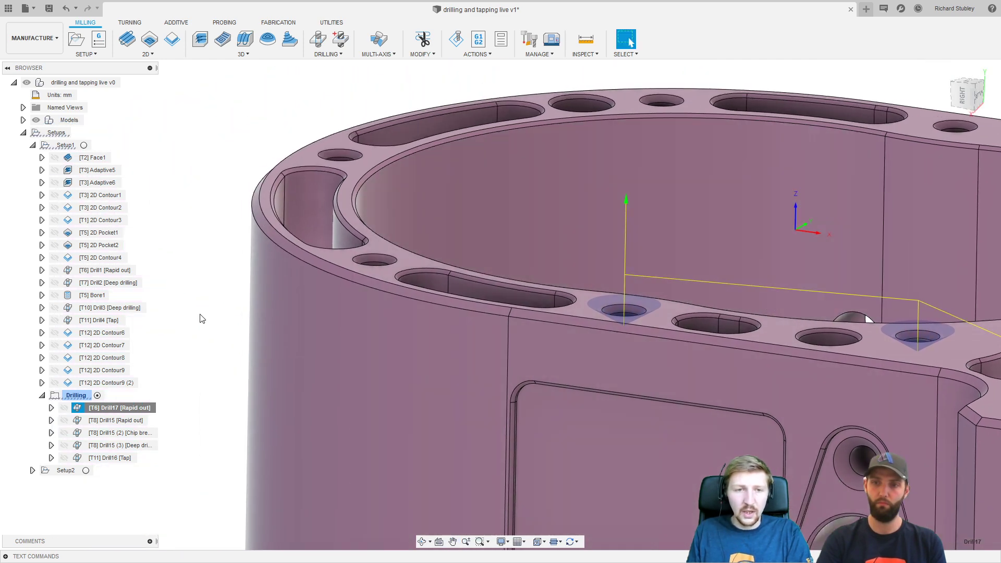
pyautogui.click(180, 170)
pyautogui.click(149, 54)
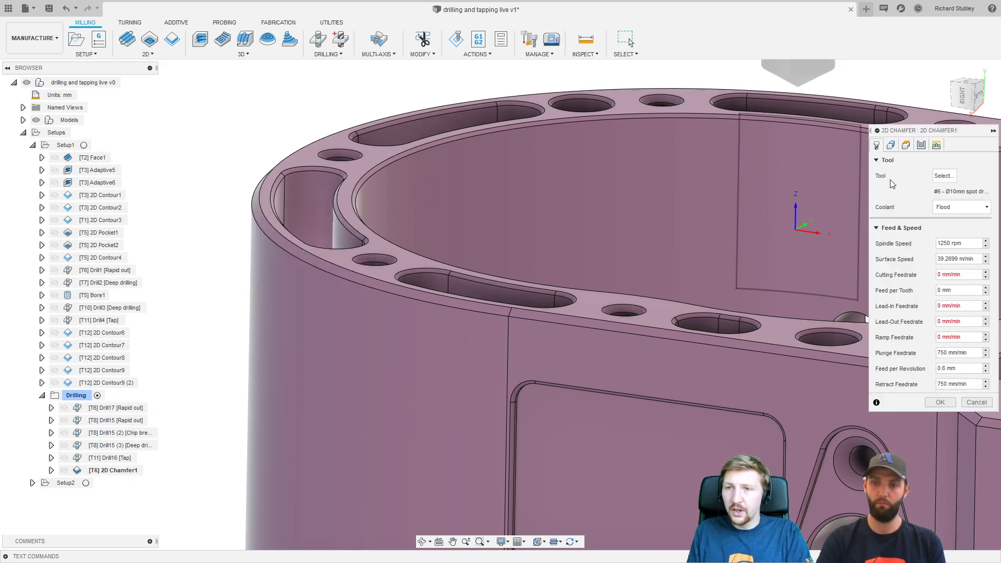
pyautogui.click(950, 174)
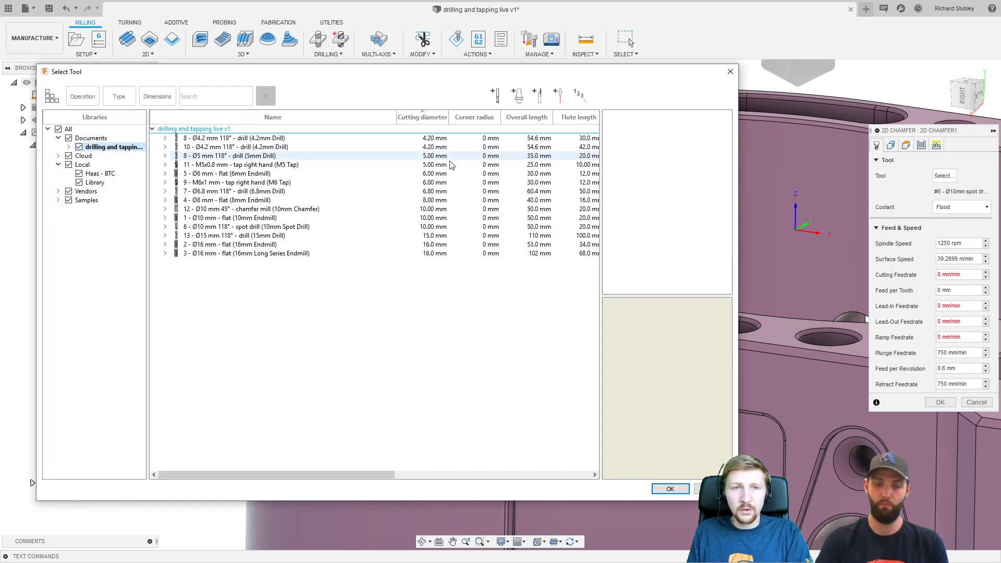
pyautogui.click(669, 488)
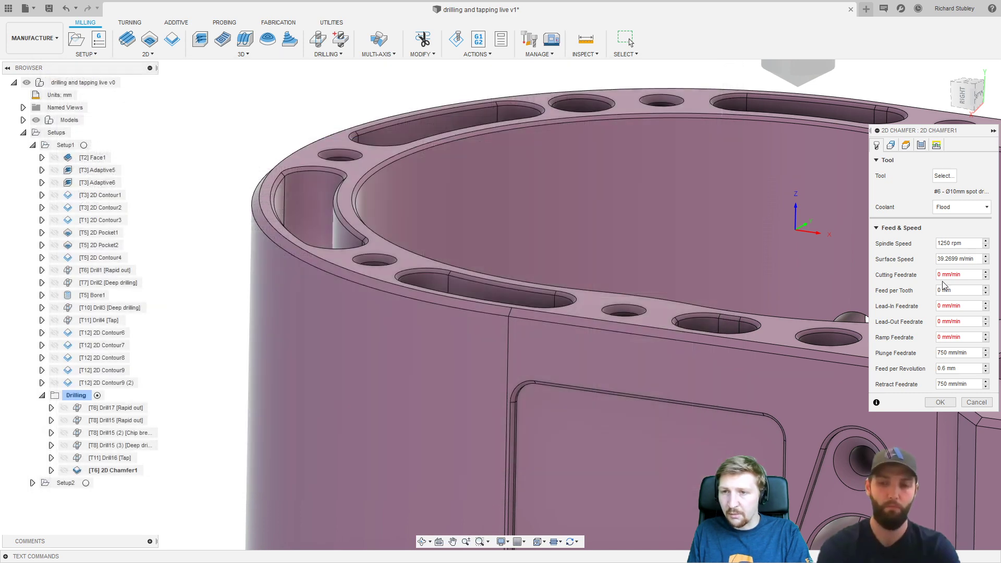
# Set the chamfer's cutting feedrate to 600, lead-in to 100, lead-out to 110 and ramp feedrate to 100 mm/min.
pyautogui.write('600')
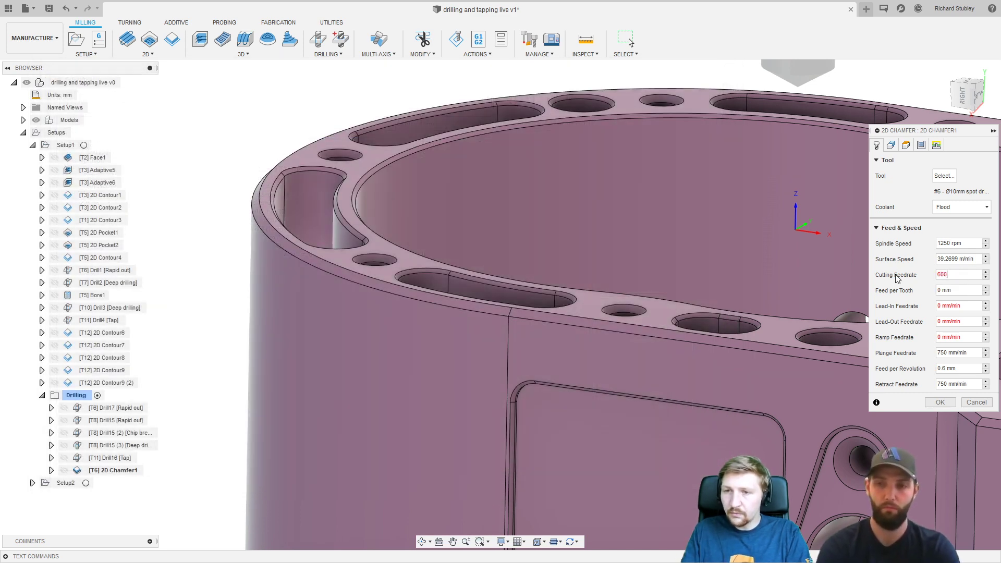
pyautogui.click(972, 308)
pyautogui.write('100')
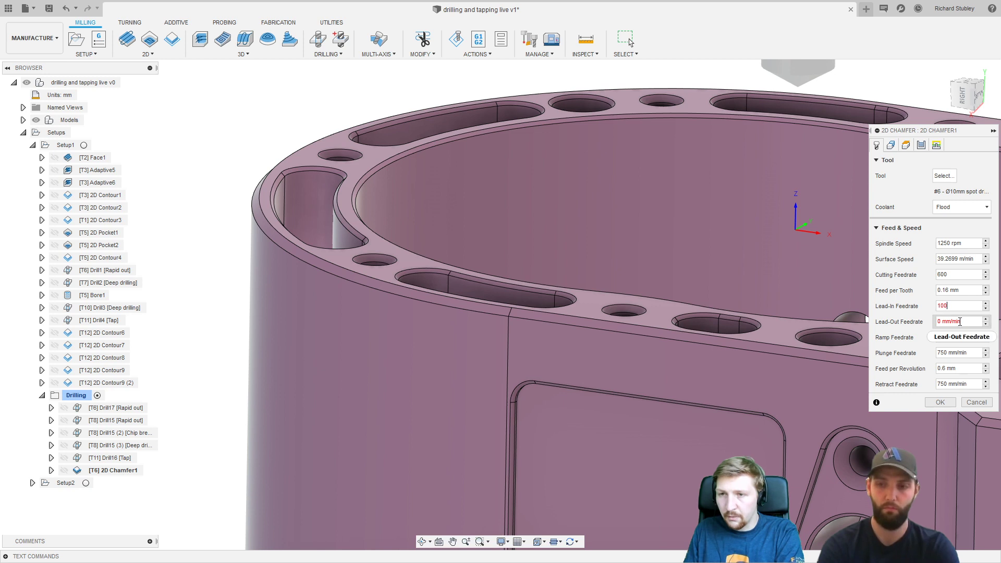
pyautogui.press('Tab')
pyautogui.write('110')
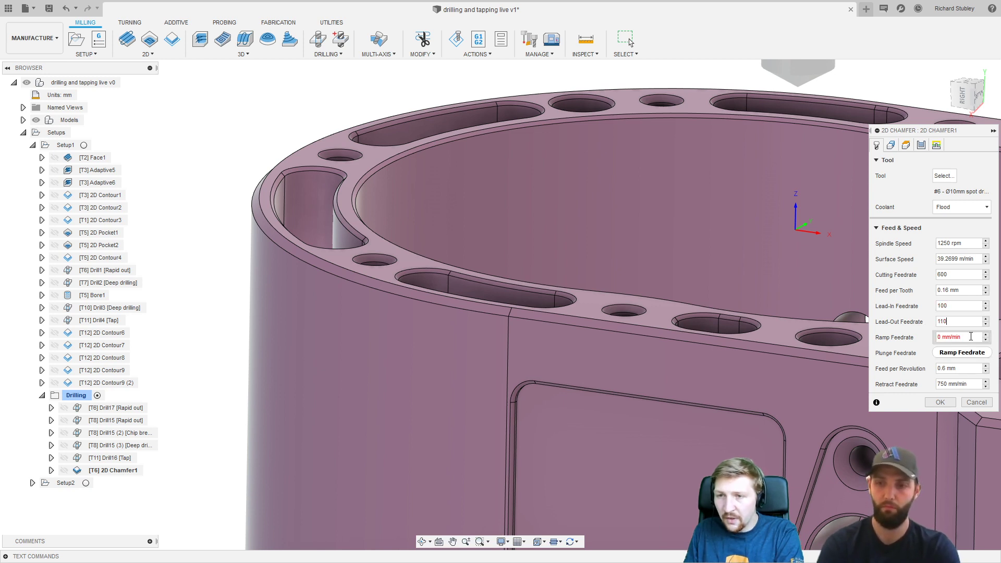
pyautogui.press('Tab')
pyautogui.write('10')
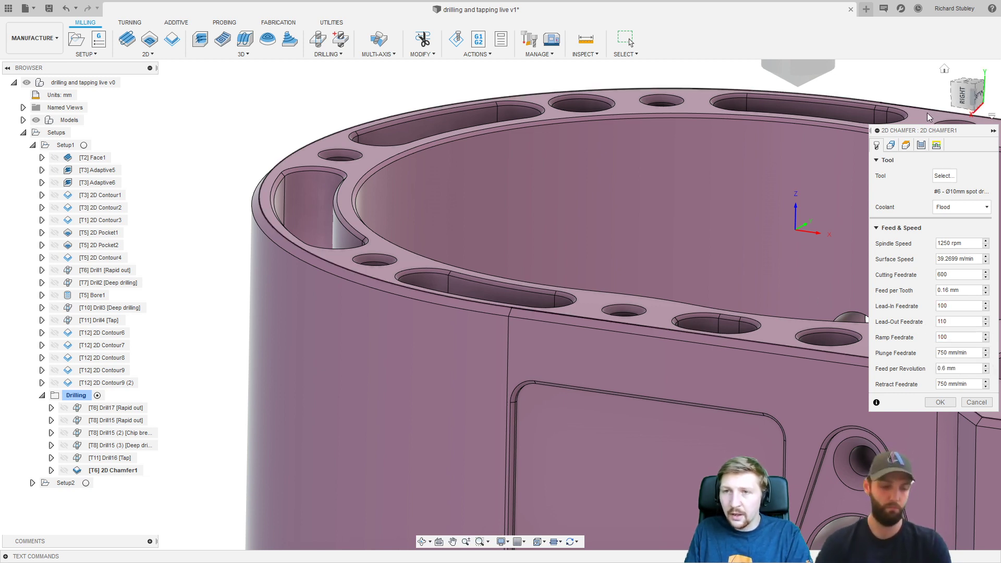
# Select the lower chamfer edges of three small rim holes as chamfer contours and open the pass settings.
pyautogui.click(890, 145)
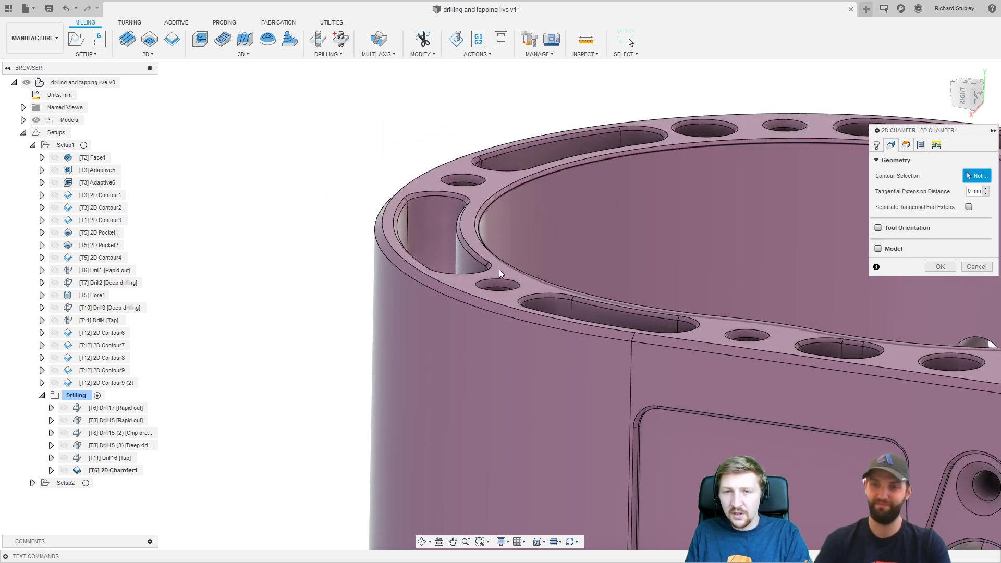
pyautogui.scroll(3, 497, 276)
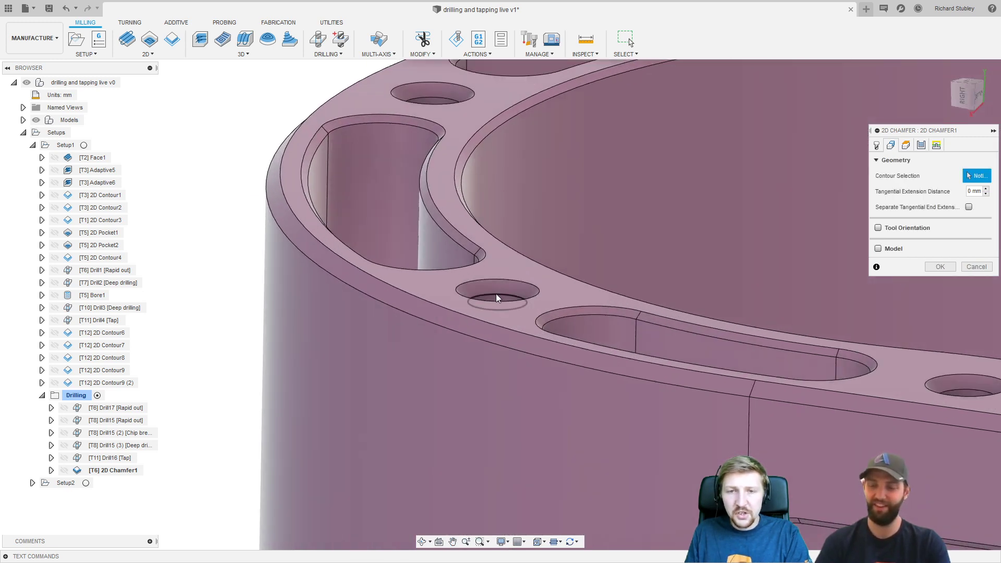
pyautogui.click(495, 294)
pyautogui.moveTo(456, 97); pyautogui.dragTo(334, 202, button='middle')
pyautogui.click(452, 161)
pyautogui.moveTo(822, 106); pyautogui.dragTo(698, 132, button='middle')
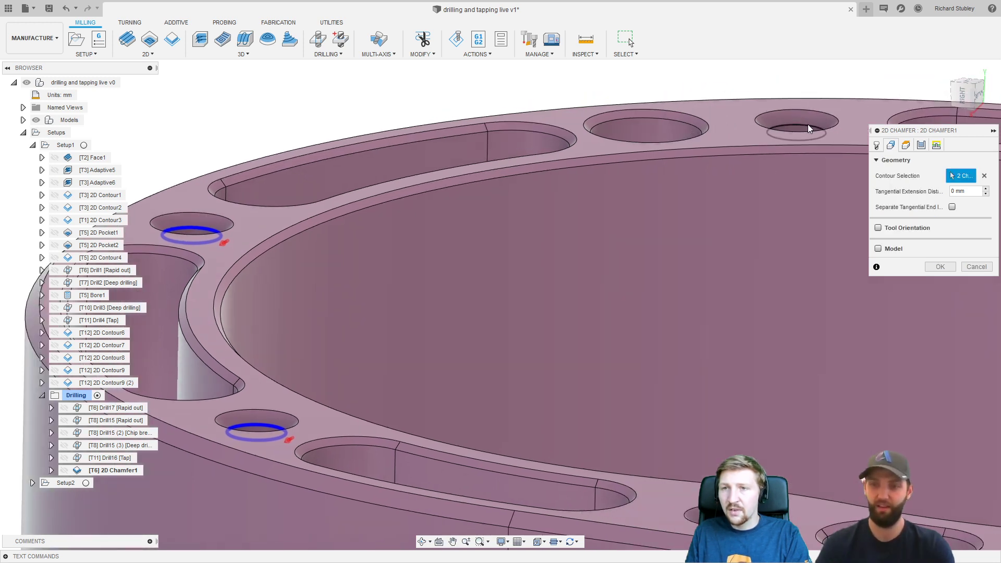
pyautogui.click(808, 125)
pyautogui.click(920, 145)
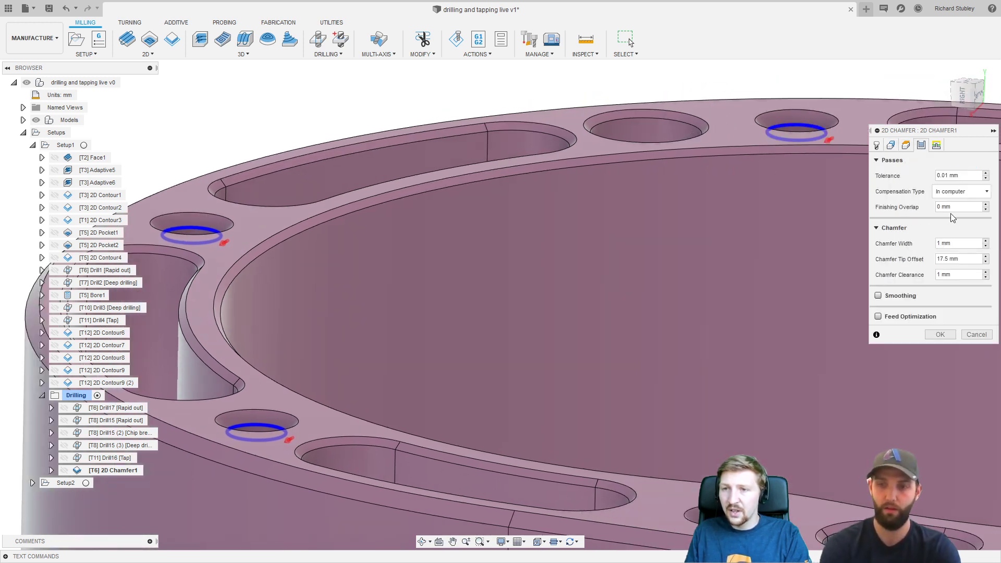
# Set the 2D Chamfer's chamfer width to 0 mm and tip offset to 1 mm, and generate the toolpath.
pyautogui.doubleClick(965, 244)
pyautogui.write('0')
pyautogui.click(965, 259)
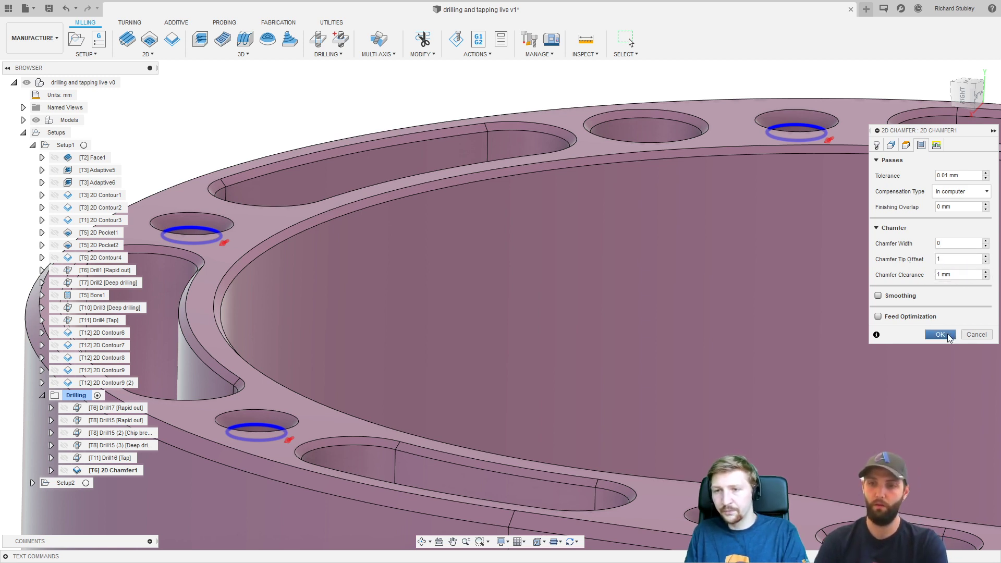
pyautogui.click(945, 335)
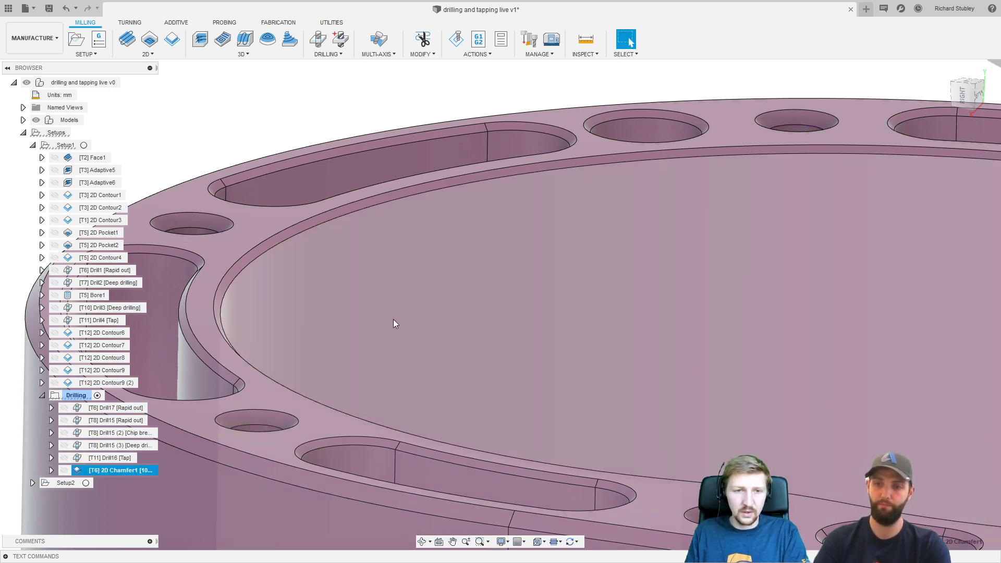
# Read the warning log of the 2D Chamfer operation.
pyautogui.scroll(-2, 405, 317)
pyautogui.moveTo(594, 286); pyautogui.dragTo(696, 261, button='middle')
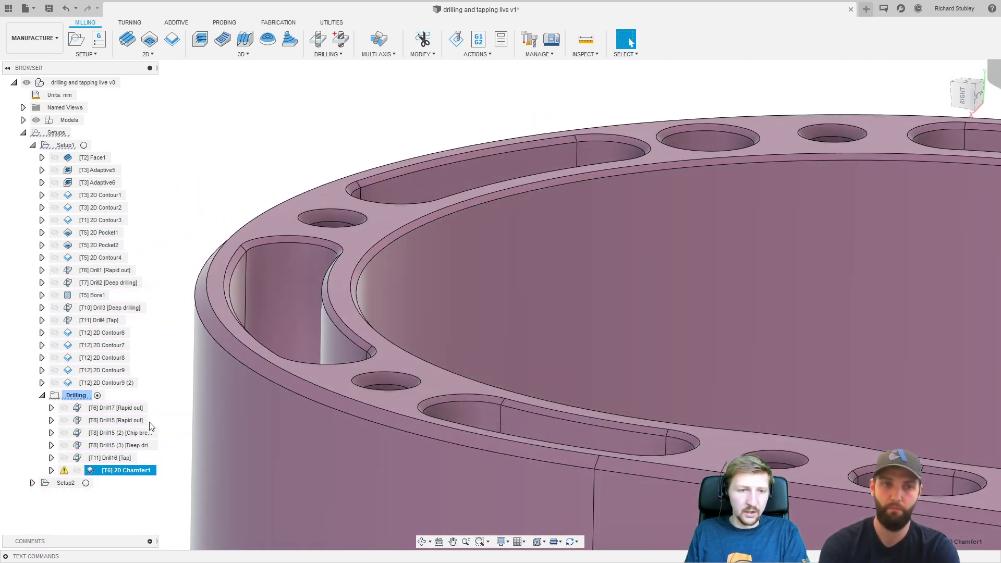
pyautogui.click(65, 471)
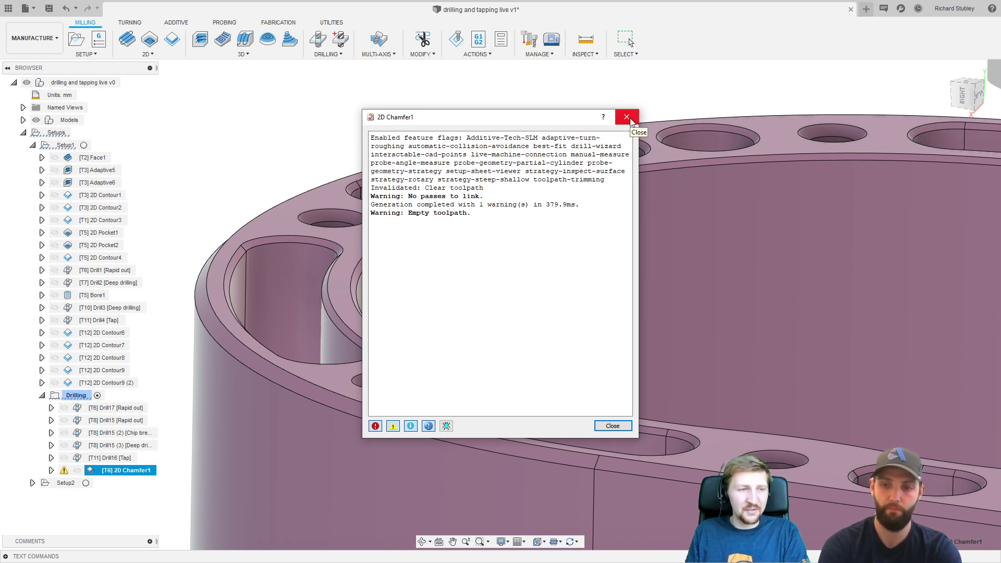
pyautogui.click(630, 120)
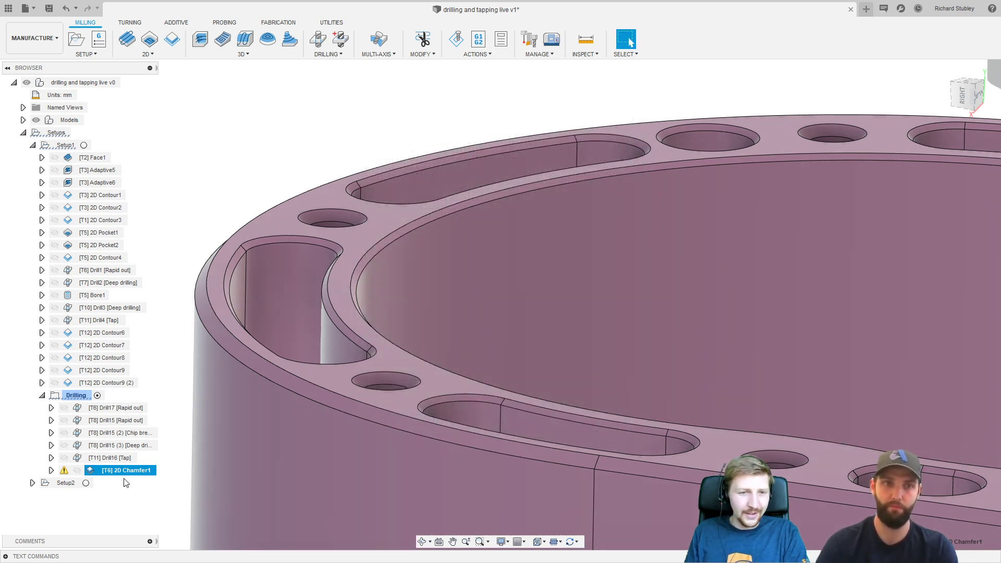
# Edit the 2D Chamfer operation to turn off both its lead-in entry and lead-out exit moves.
pyautogui.rightClick(127, 471)
pyautogui.click(151, 118)
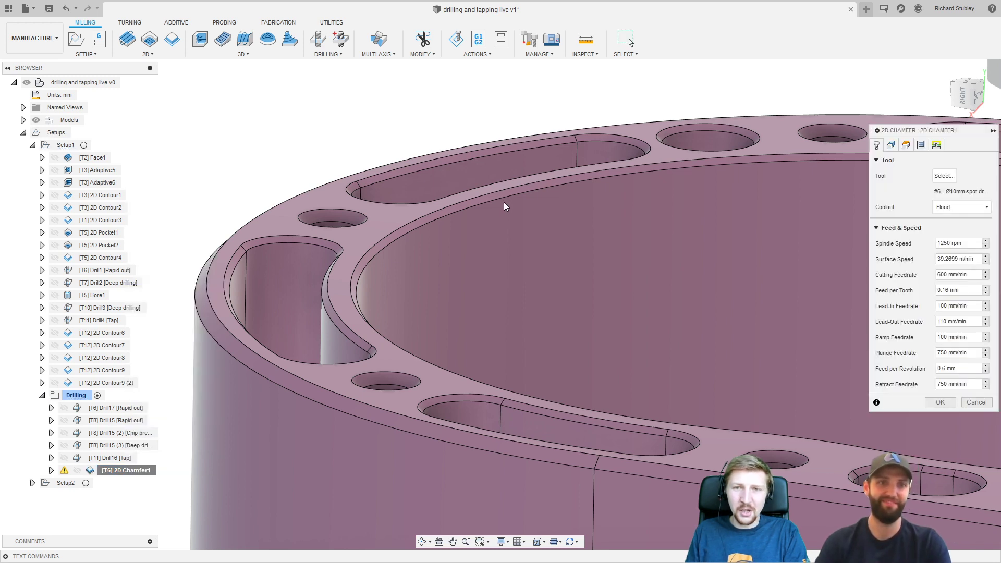
pyautogui.click(936, 145)
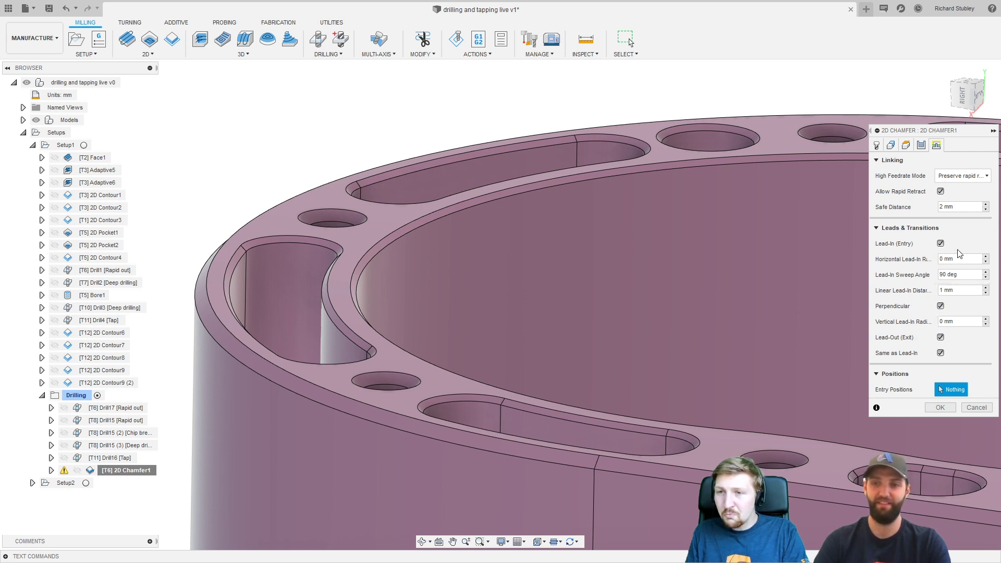
pyautogui.click(941, 244)
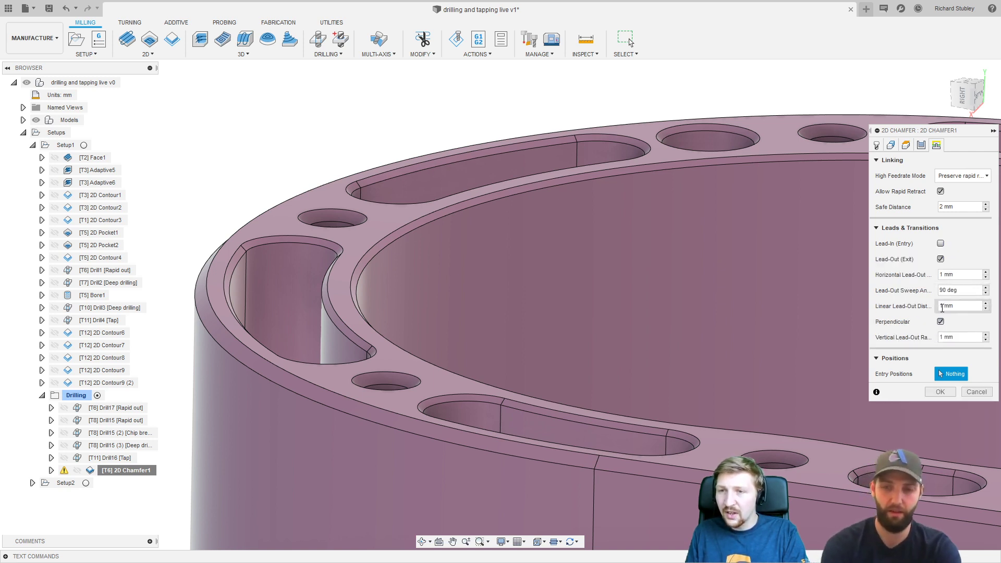
pyautogui.click(940, 259)
pyautogui.click(940, 314)
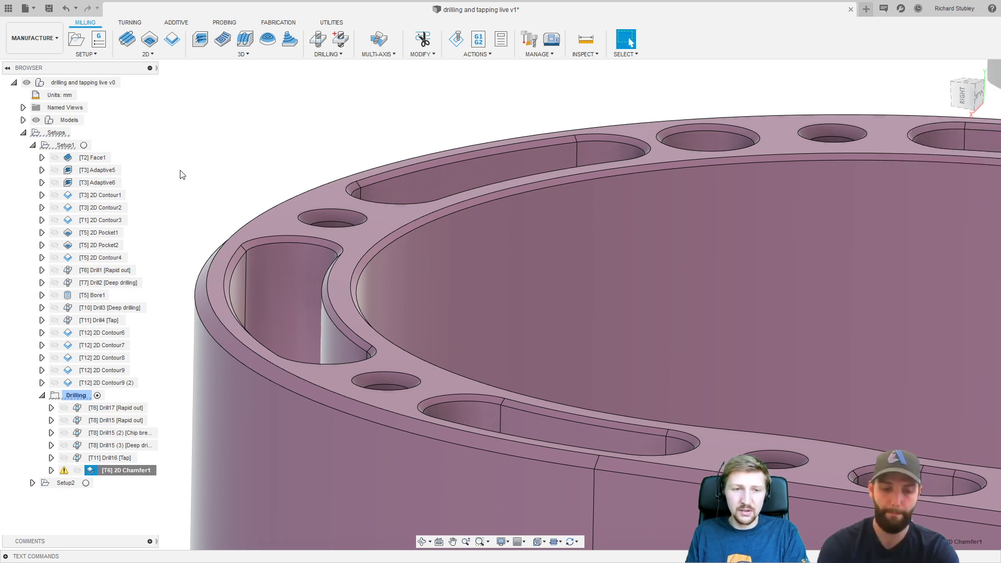
# Edit the 2D Chamfer's pass settings to use a chamfer tip offset of 0.5 mm.
pyautogui.rightClick(117, 473)
pyautogui.click(157, 116)
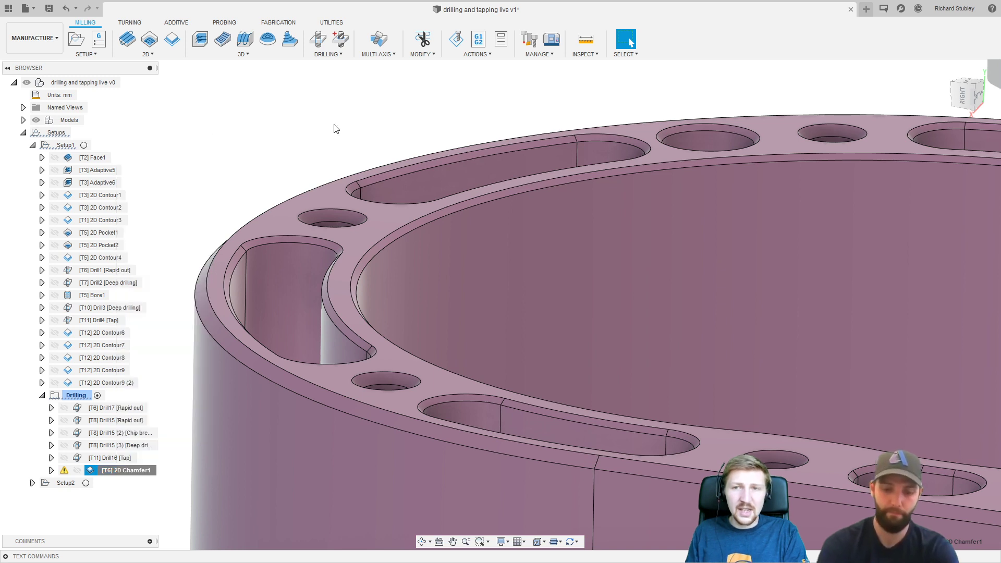
pyautogui.click(891, 146)
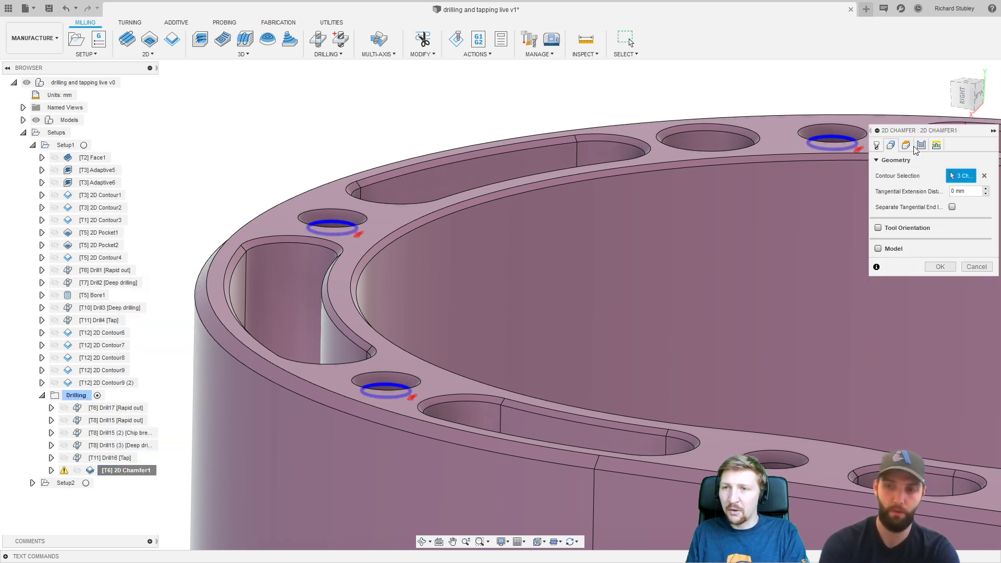
pyautogui.click(921, 145)
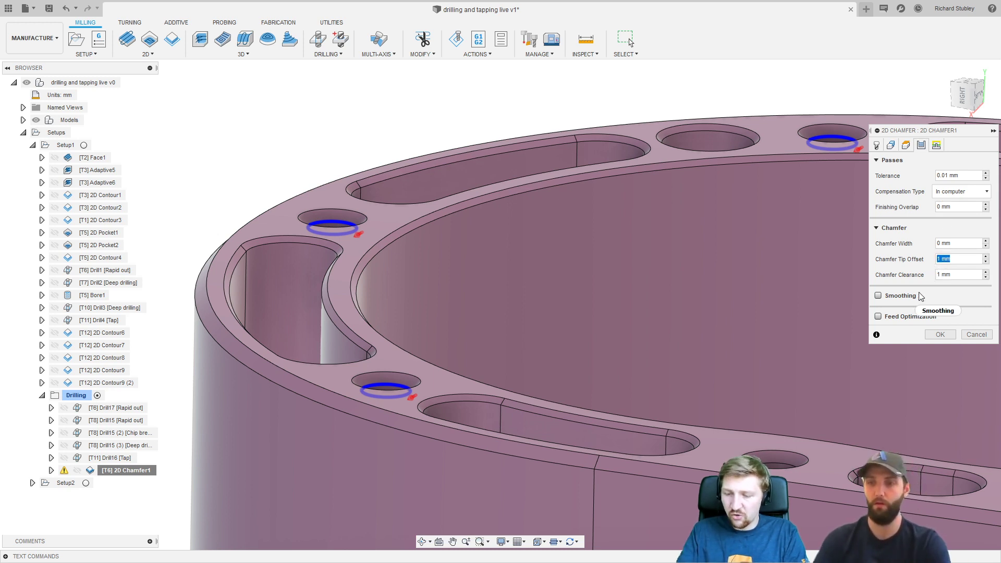
pyautogui.write('0.5')
pyautogui.click(939, 335)
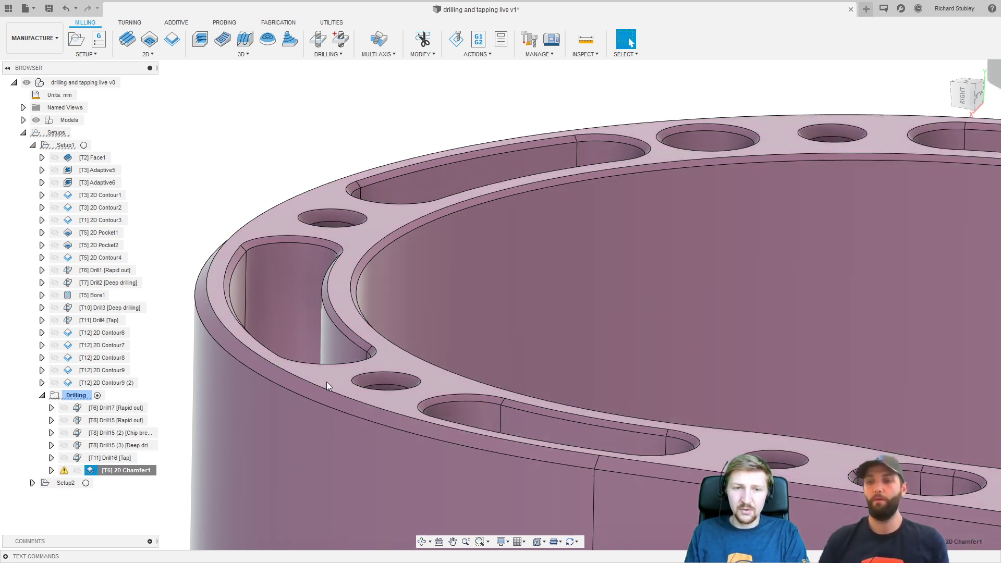
# Set the 2D Chamfer's chamfer clearance to 0.5 mm and check the operation's warning log.
pyautogui.rightClick(137, 472)
pyautogui.click(151, 116)
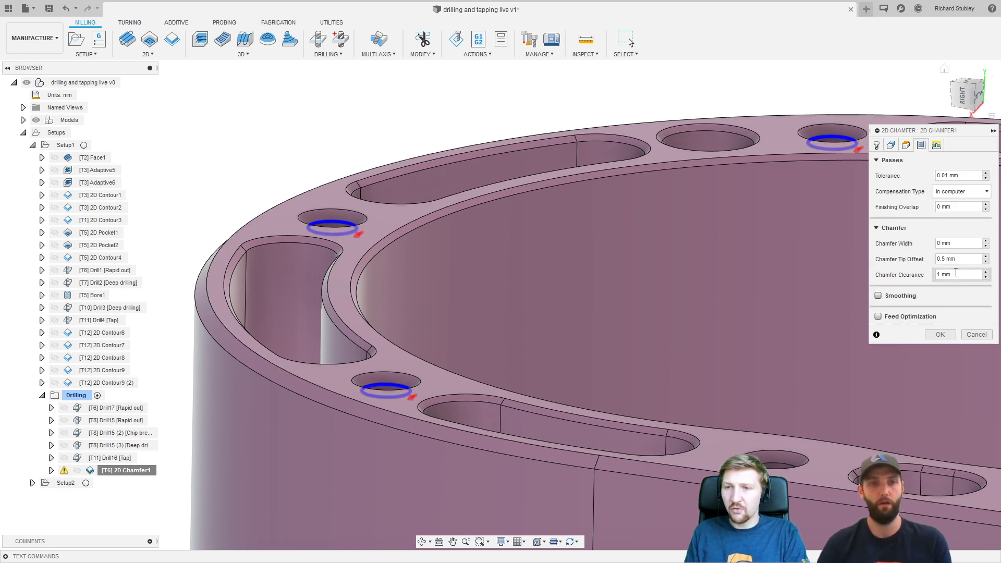
pyautogui.click(913, 276)
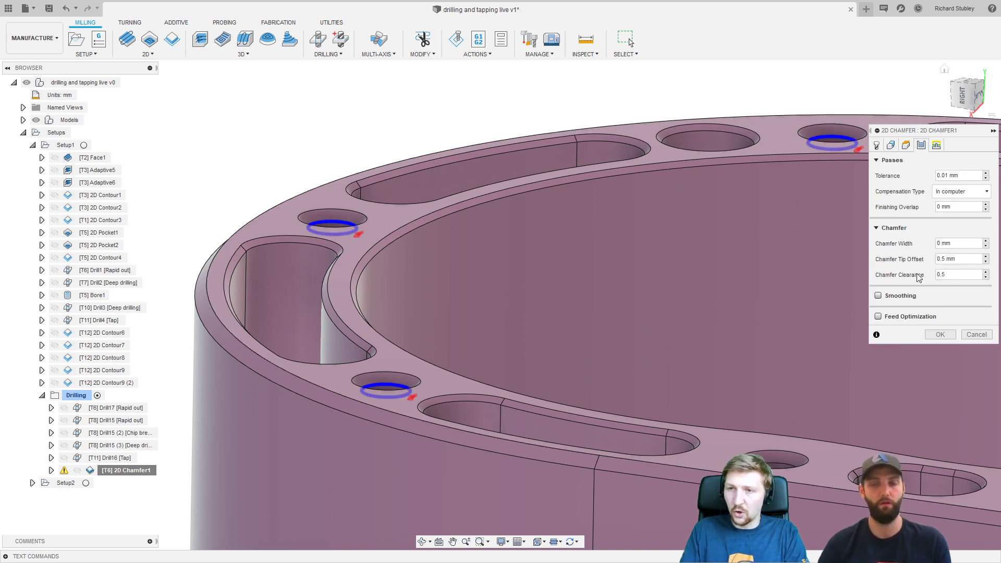
pyautogui.click(934, 335)
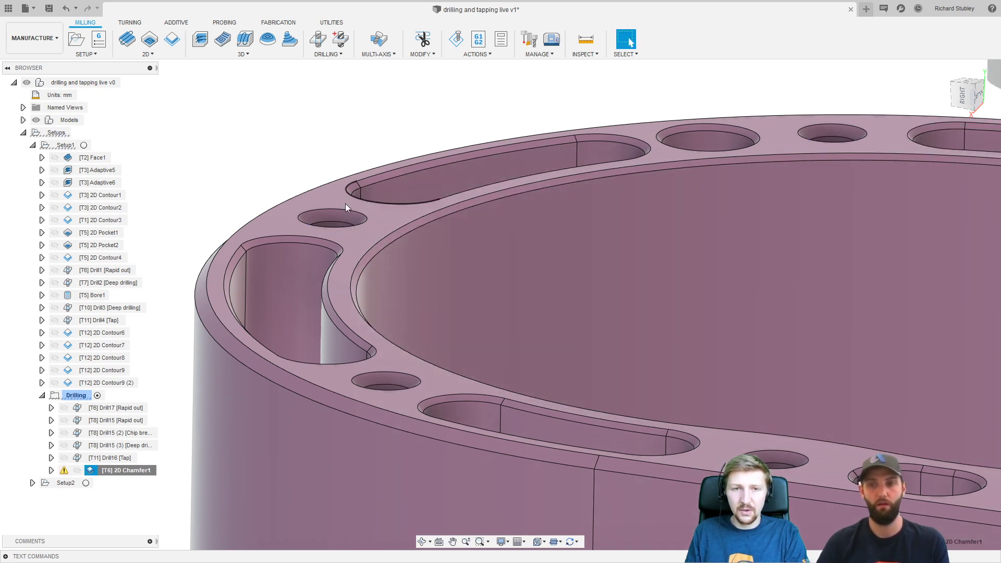
pyautogui.click(64, 470)
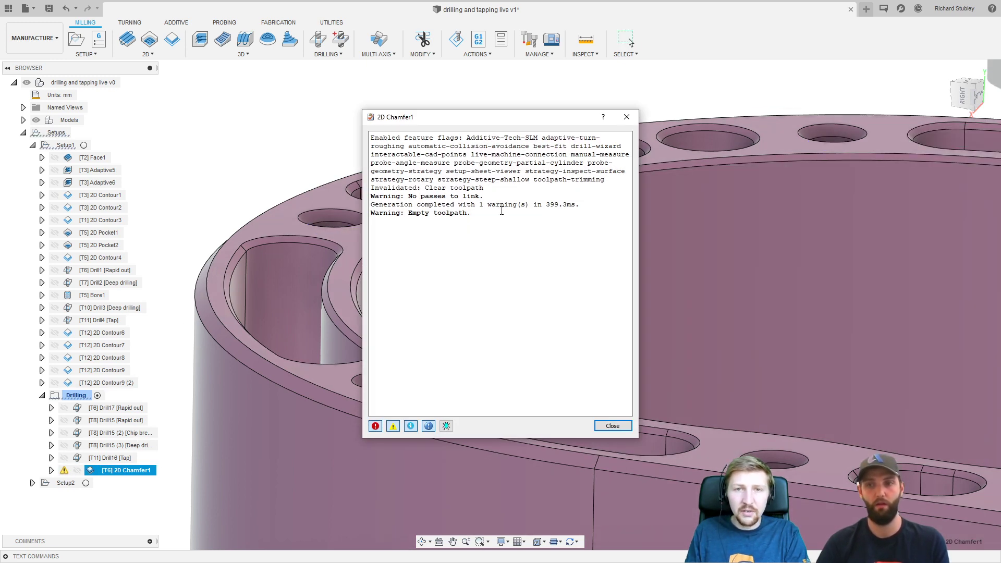
pyautogui.click(626, 117)
# Replace the 2D Chamfer's contours with the upper edges of the same three small rim holes and regenerate the toolpath.
pyautogui.keyDown('shift'); pyautogui.moveTo(573, 260); pyautogui.dragTo(547, 255, button='middle'); pyautogui.keyUp('shift')
pyautogui.rightClick(140, 471)
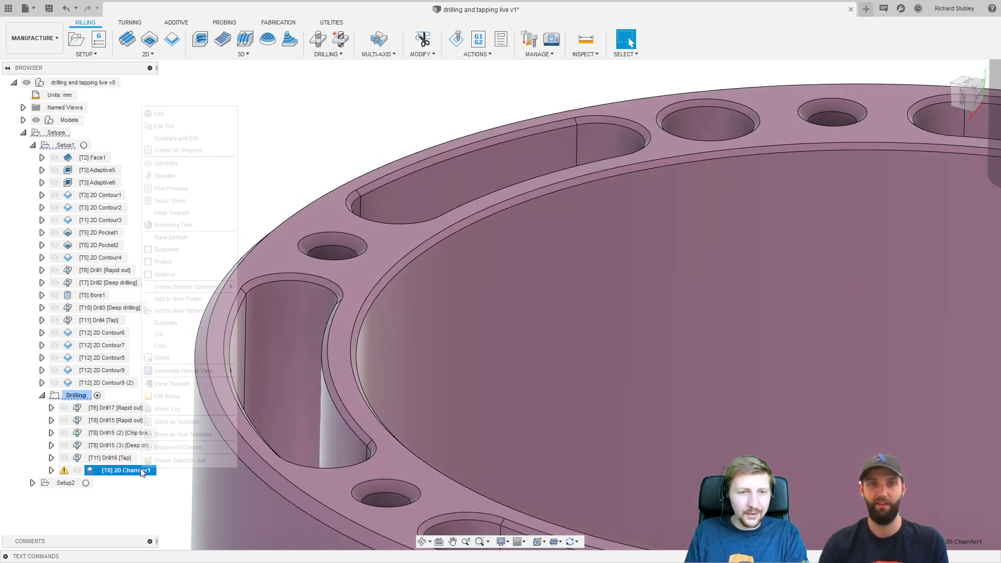
pyautogui.click(183, 113)
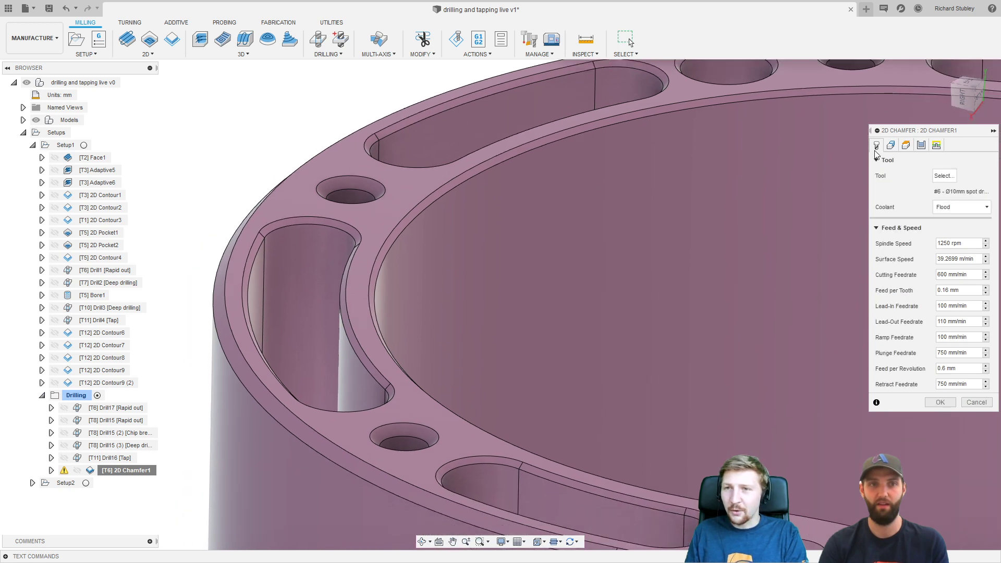
pyautogui.click(890, 145)
pyautogui.keyDown('shift'); pyautogui.moveTo(664, 214); pyautogui.dragTo(569, 260, button='middle'); pyautogui.keyUp('shift')
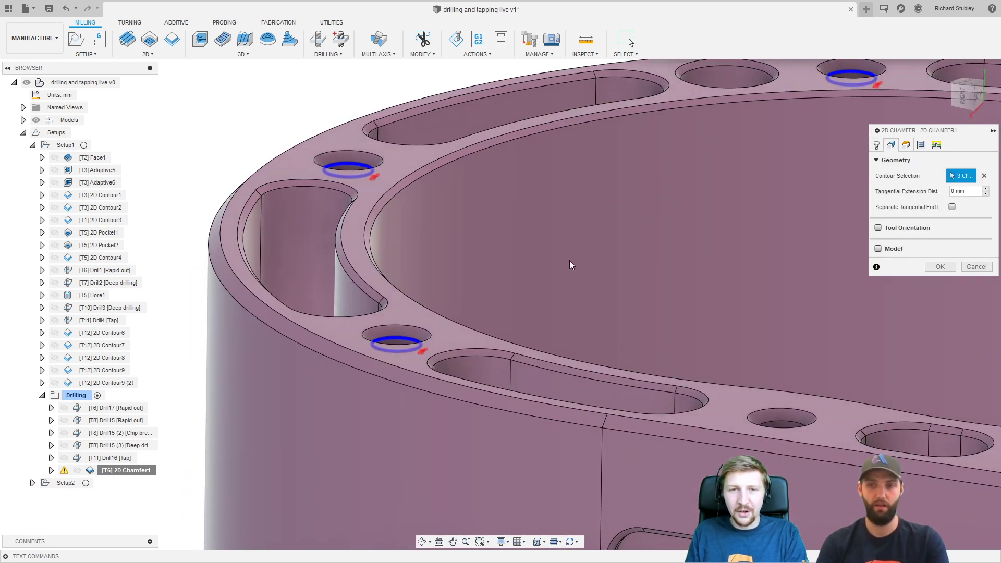
pyautogui.click(877, 146)
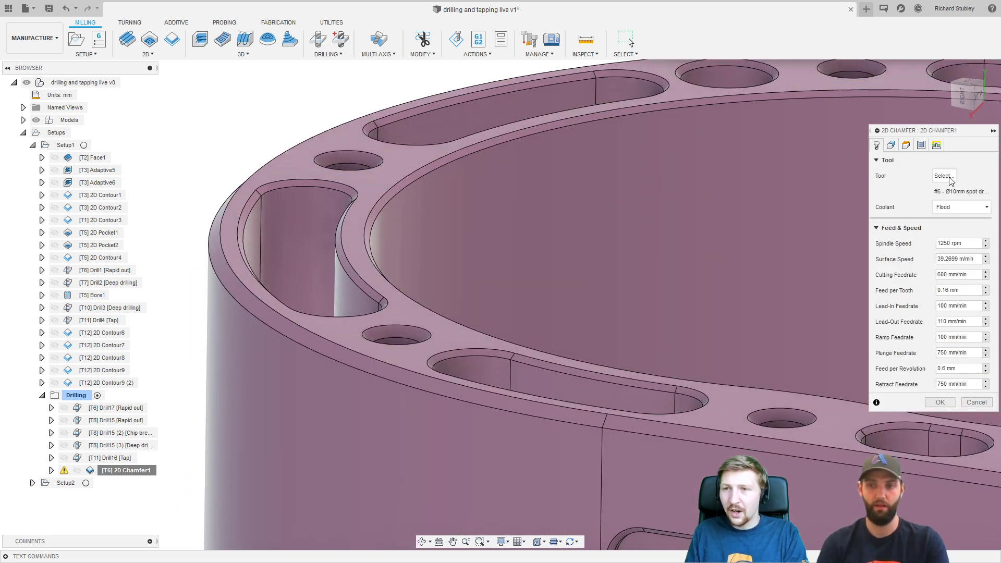
pyautogui.click(890, 148)
pyautogui.click(984, 175)
pyautogui.click(408, 324)
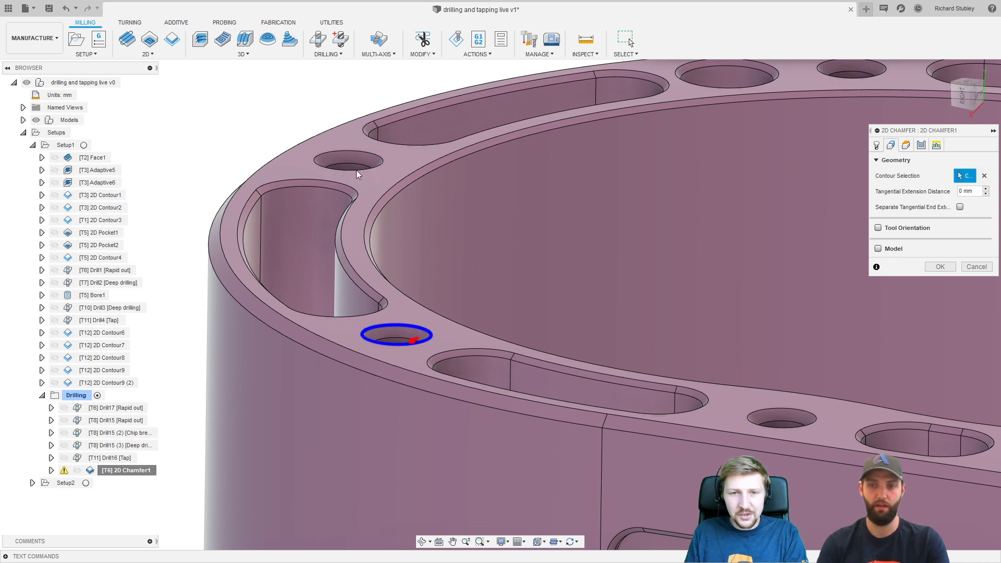
pyautogui.click(353, 151)
pyautogui.moveTo(812, 41); pyautogui.dragTo(752, 83, button='middle')
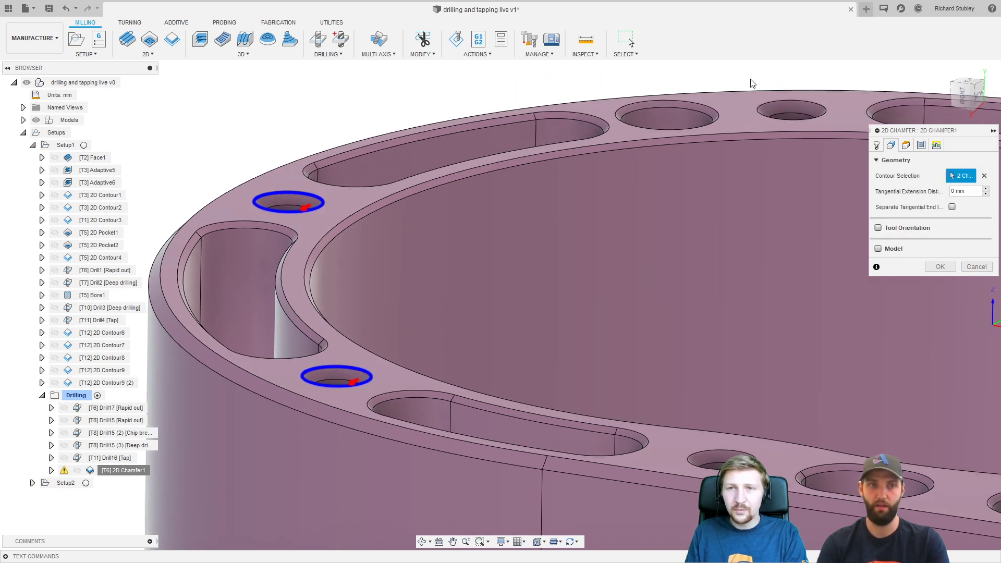
pyautogui.click(769, 101)
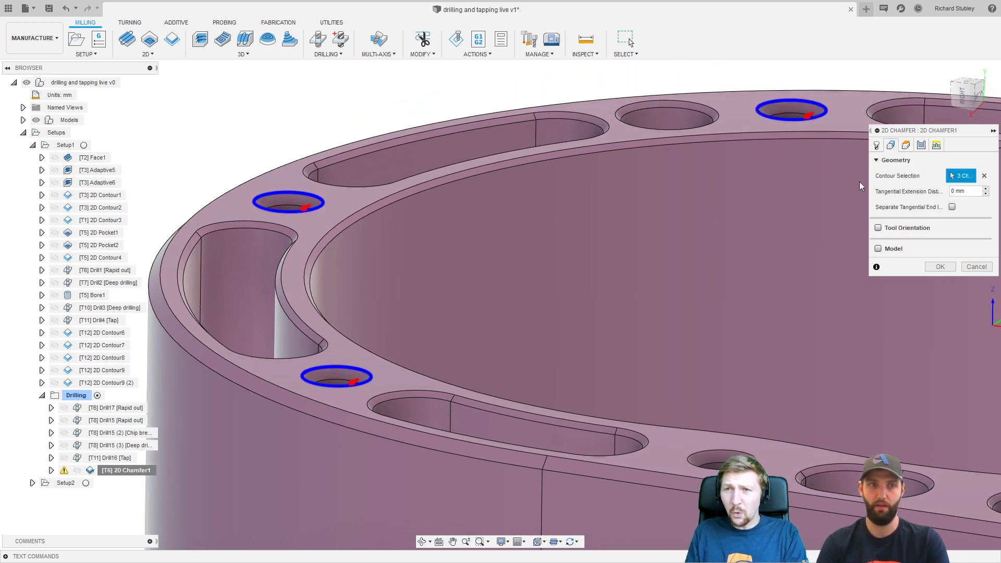
pyautogui.click(935, 265)
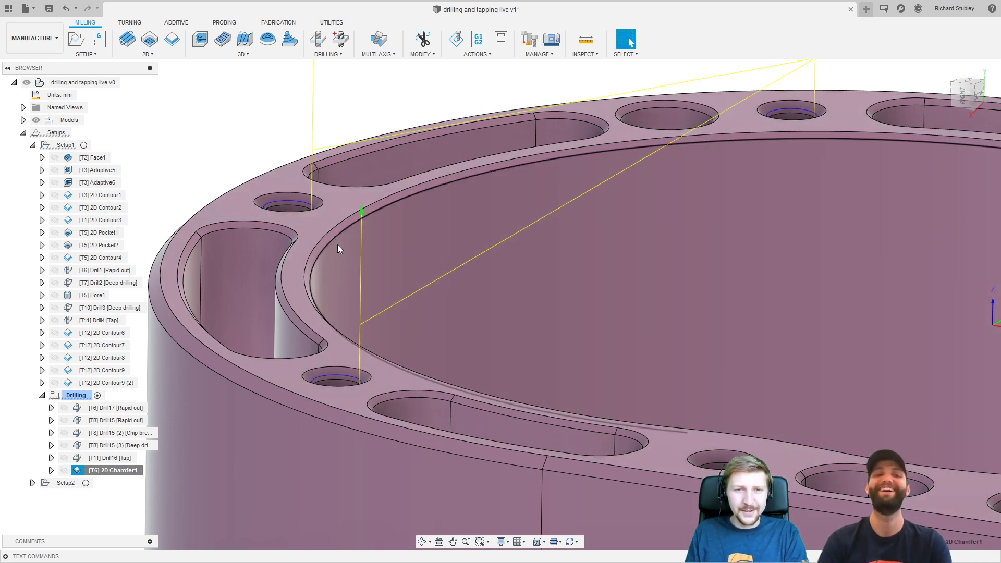
# Compare the toolpaths of the 2D Chamfer and the spot drilling operation on the rim holes.
pyautogui.scroll(-2, 340, 244)
pyautogui.keyDown('shift'); pyautogui.moveTo(439, 227); pyautogui.dragTo(448, 307, button='middle'); pyautogui.keyUp('shift')
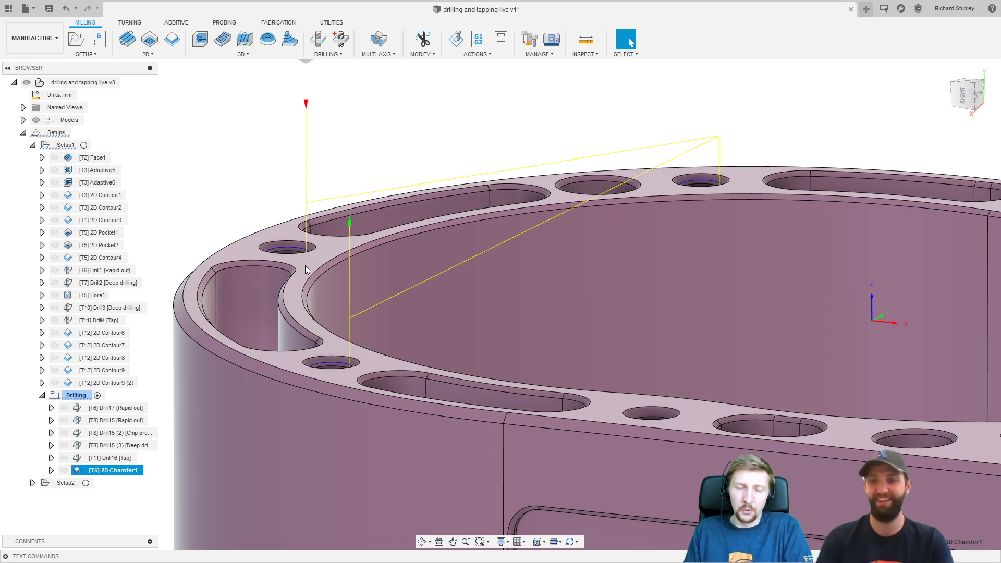
pyautogui.scroll(-3, 293, 324)
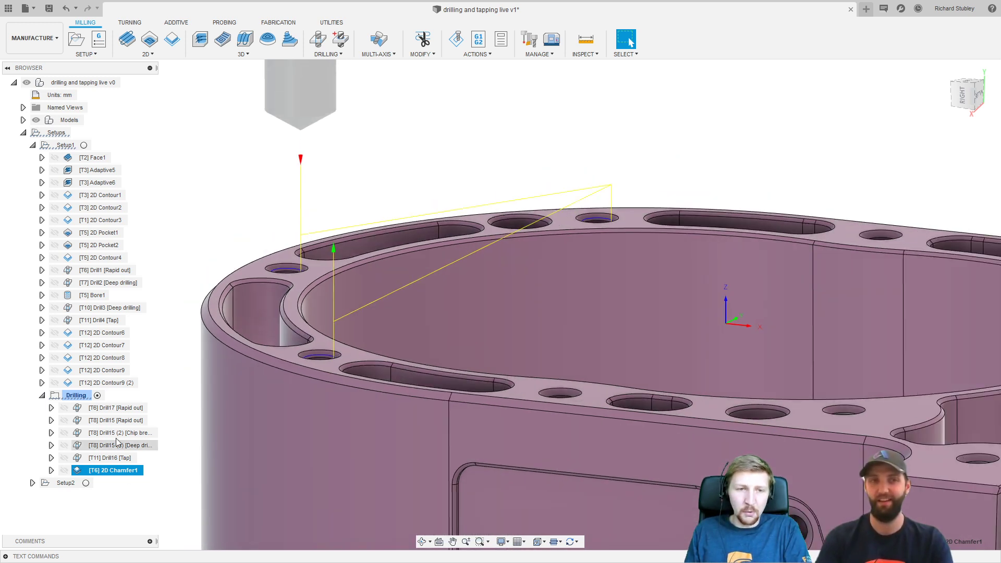
pyautogui.click(116, 408)
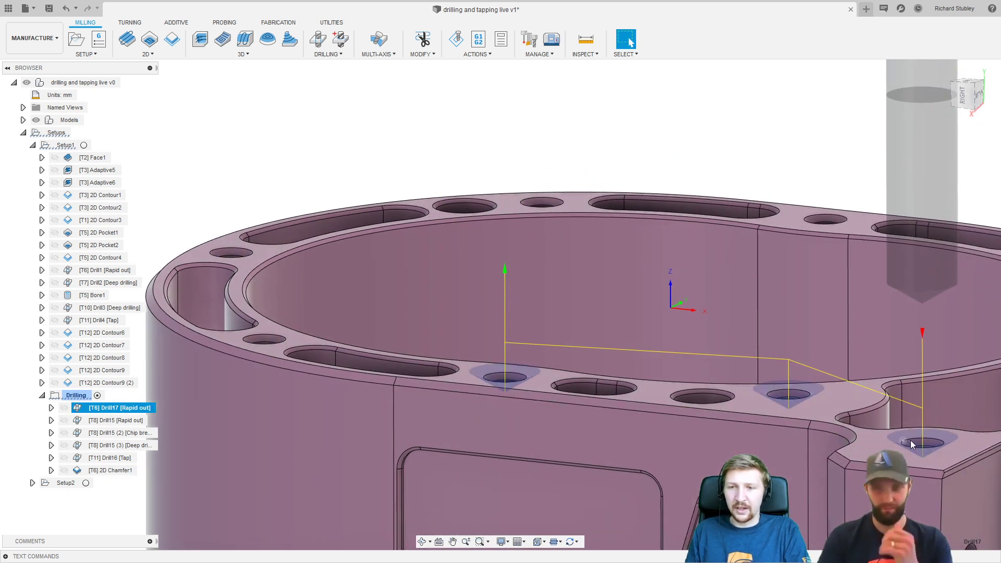
pyautogui.click(102, 470)
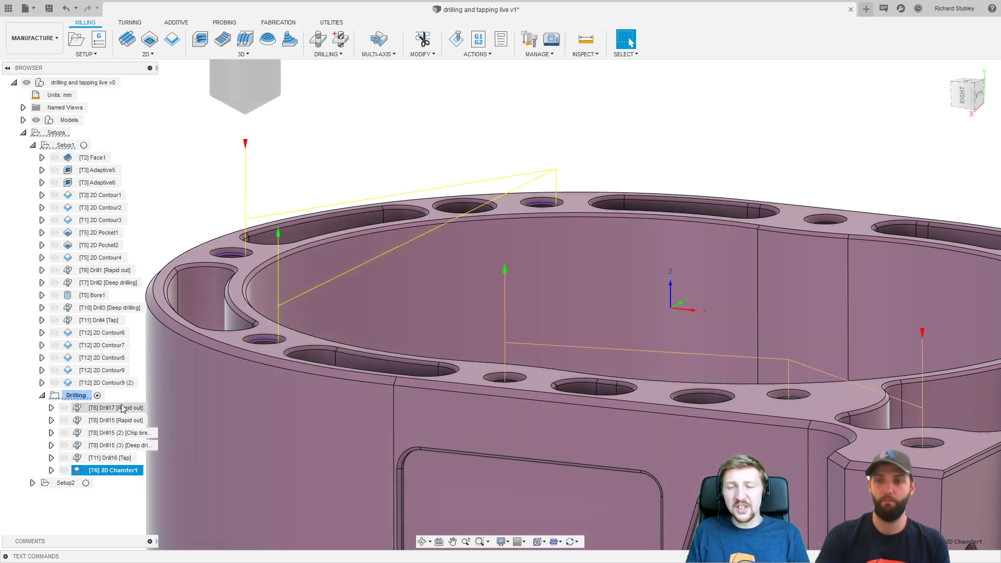
pyautogui.scroll(-3, 463, 303)
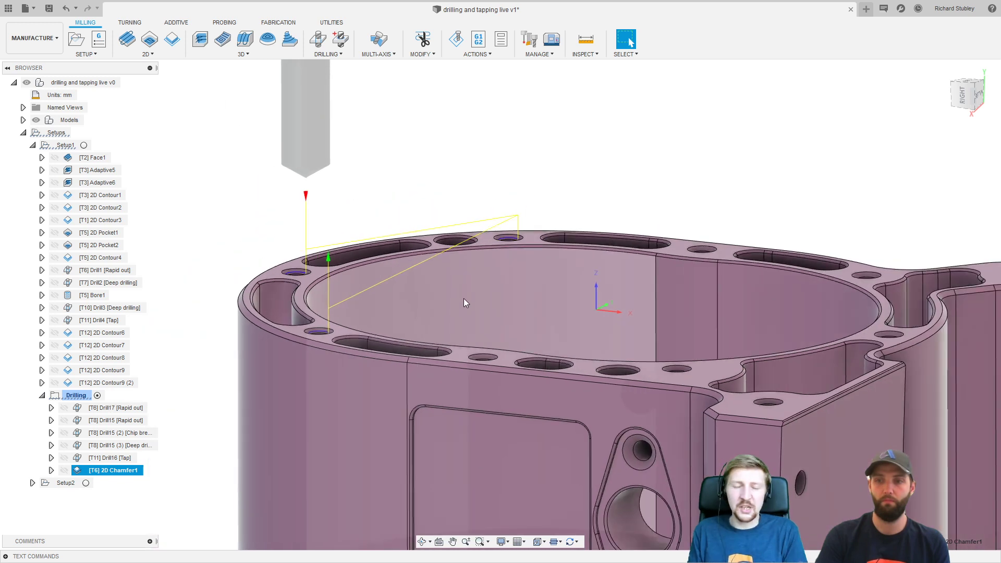
pyautogui.click(584, 197)
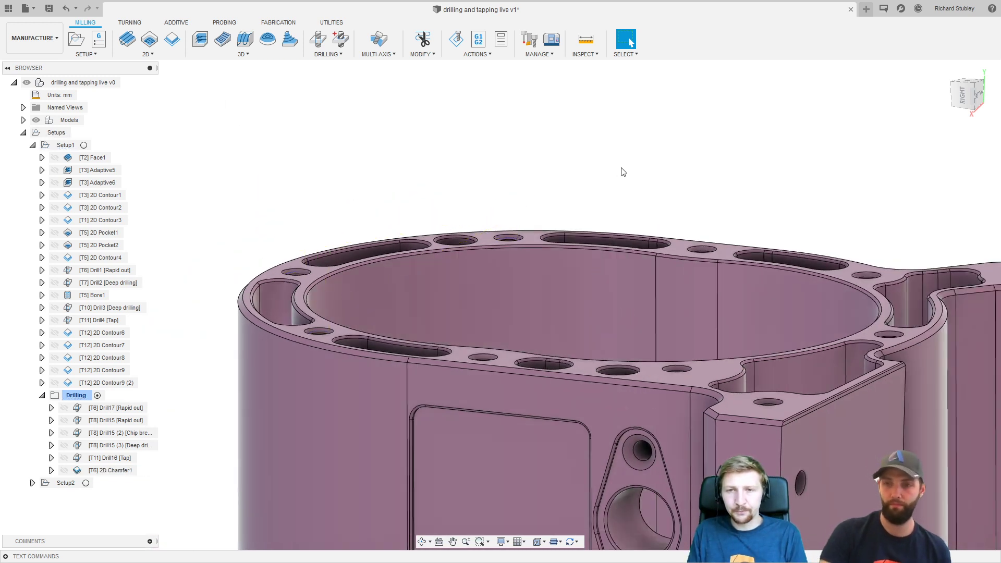
# Start a new drilling operation with tool orientation enabled, taking the Z axis from the counterbore face of a side hole.
pyautogui.scroll(-2, 623, 174)
pyautogui.keyDown('shift'); pyautogui.moveTo(658, 253); pyautogui.dragTo(616, 293, button='middle'); pyautogui.keyUp('shift')
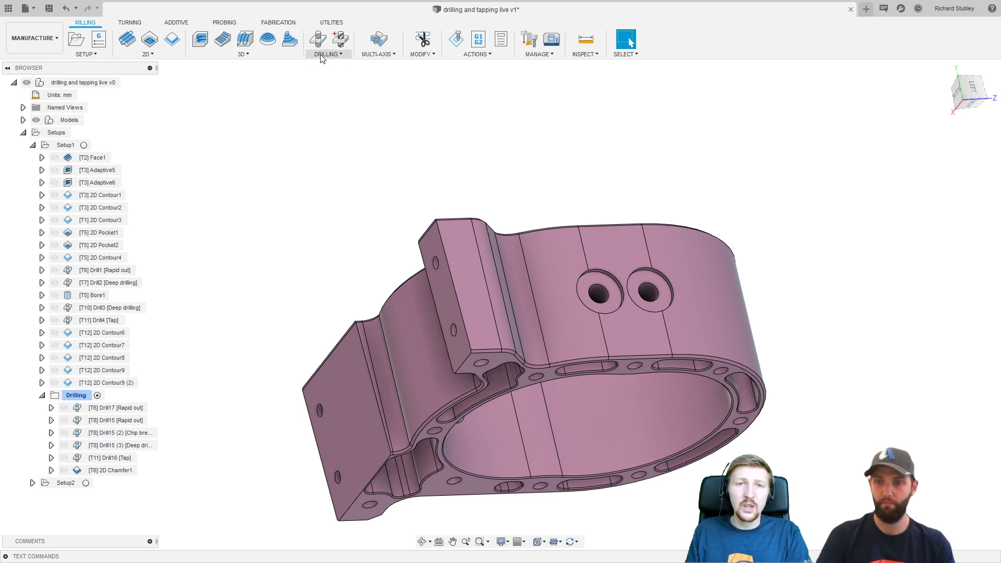
pyautogui.click(318, 39)
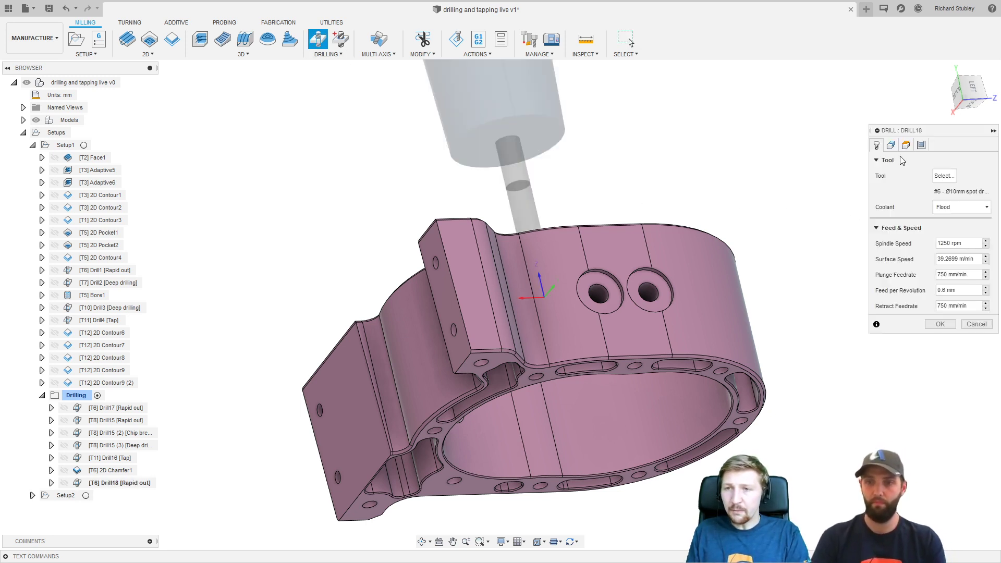
pyautogui.click(890, 147)
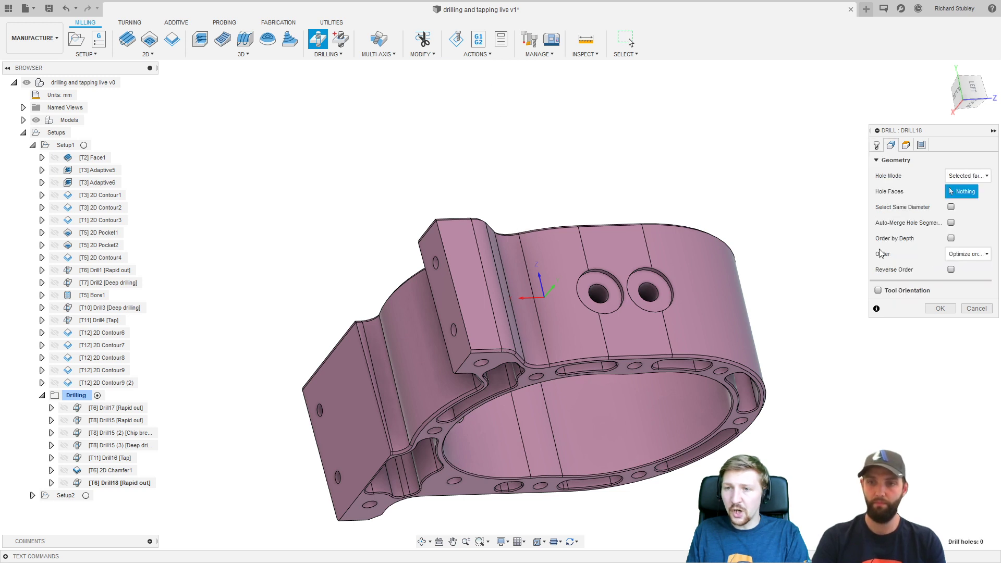
pyautogui.click(879, 291)
pyautogui.scroll(5, 628, 286)
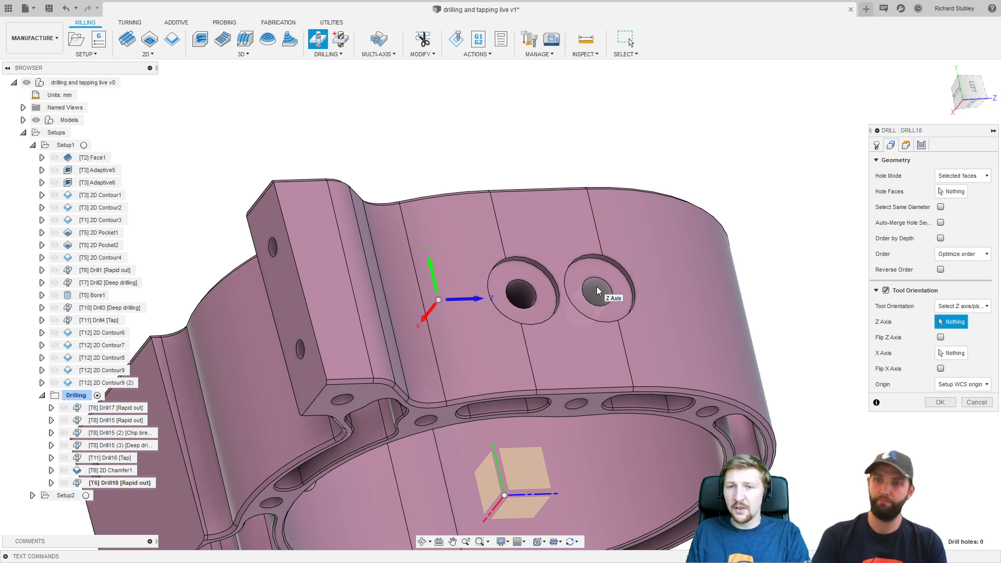
pyautogui.click(592, 268)
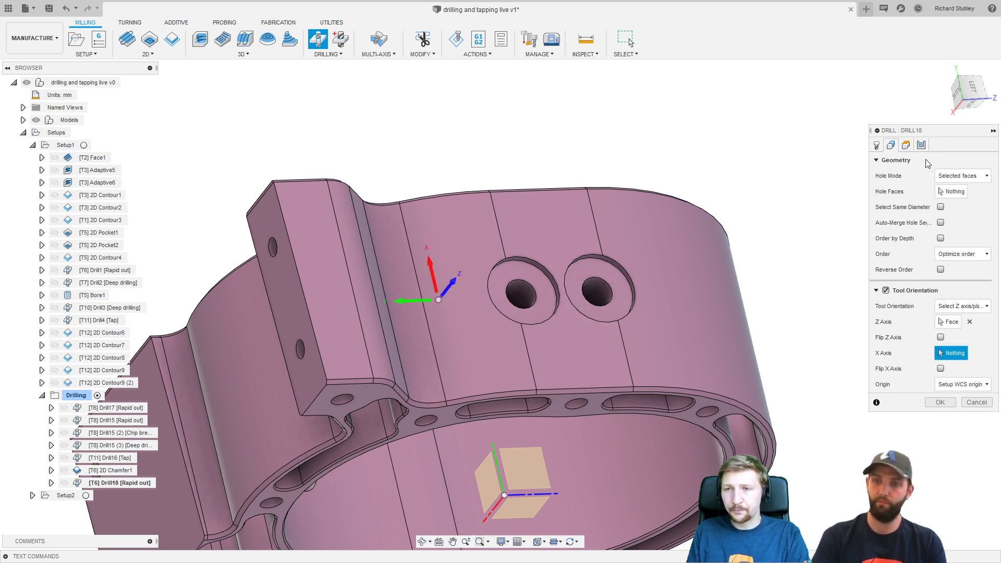
# Select the counterbored side hole's inner face as the hole face and include all holes of the same diameter.
pyautogui.click(950, 192)
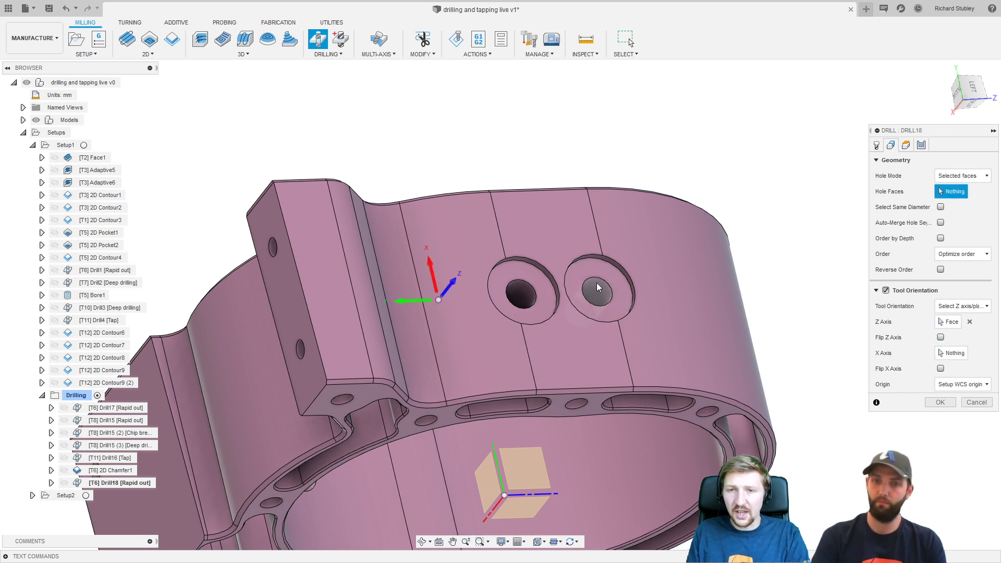
pyautogui.click(597, 286)
pyautogui.click(940, 206)
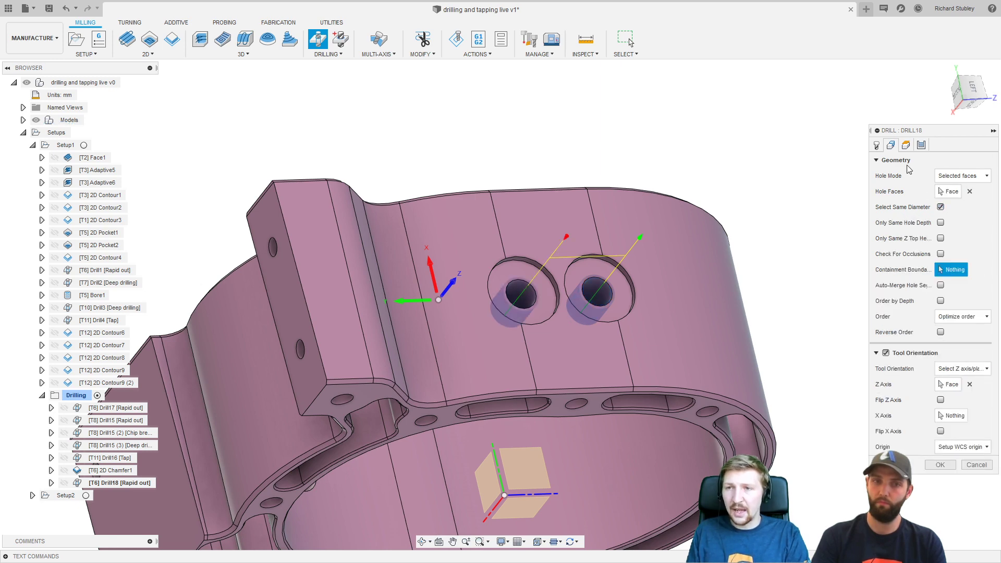
# Open the tool selection for the drilling operation and filter the library to drills only.
pyautogui.click(876, 145)
pyautogui.click(944, 176)
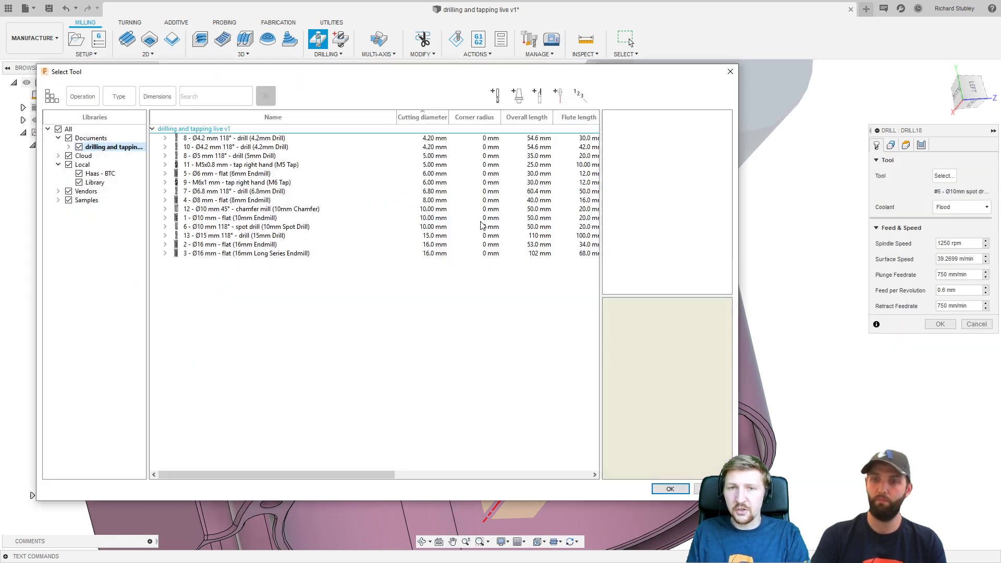
pyautogui.click(119, 97)
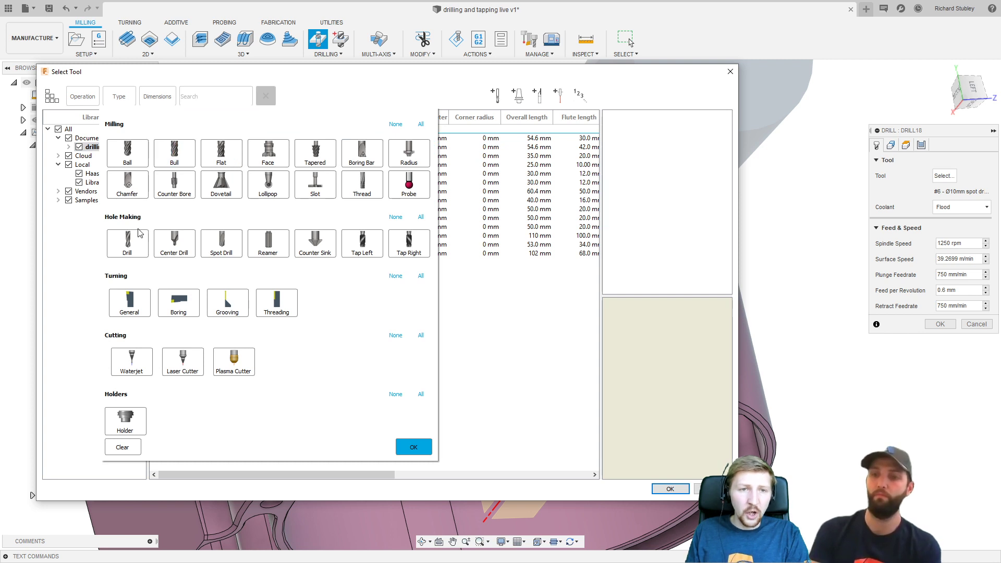
pyautogui.click(131, 249)
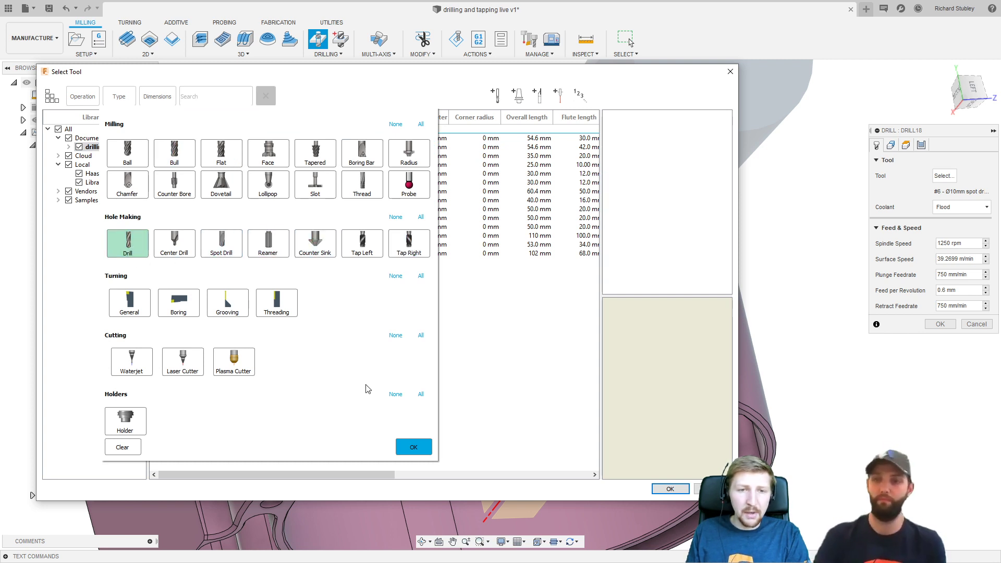
pyautogui.click(413, 448)
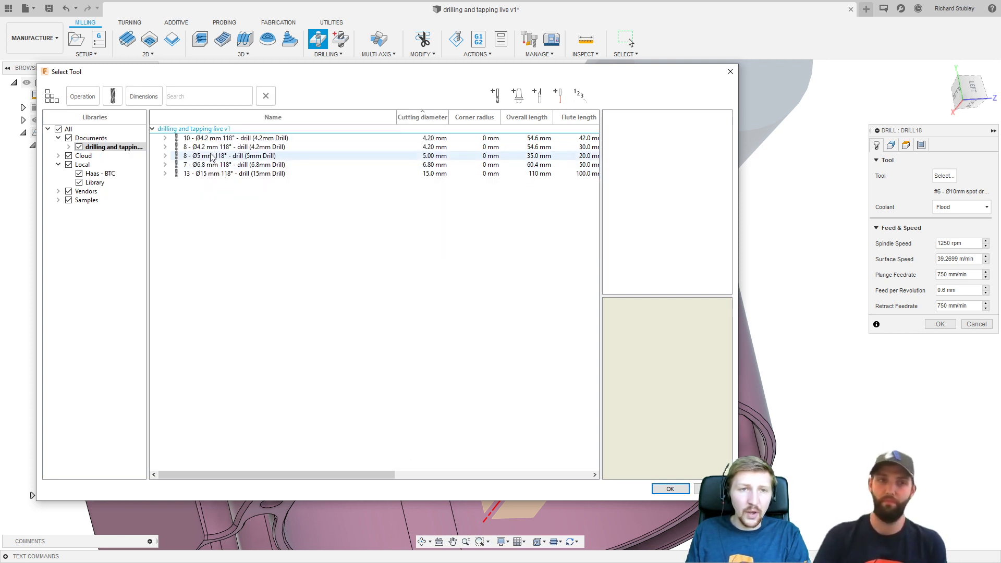
# Create a drill with 8 mm diameter and 40 mm flute length and assign it to the drilling operation.
pyautogui.click(495, 95)
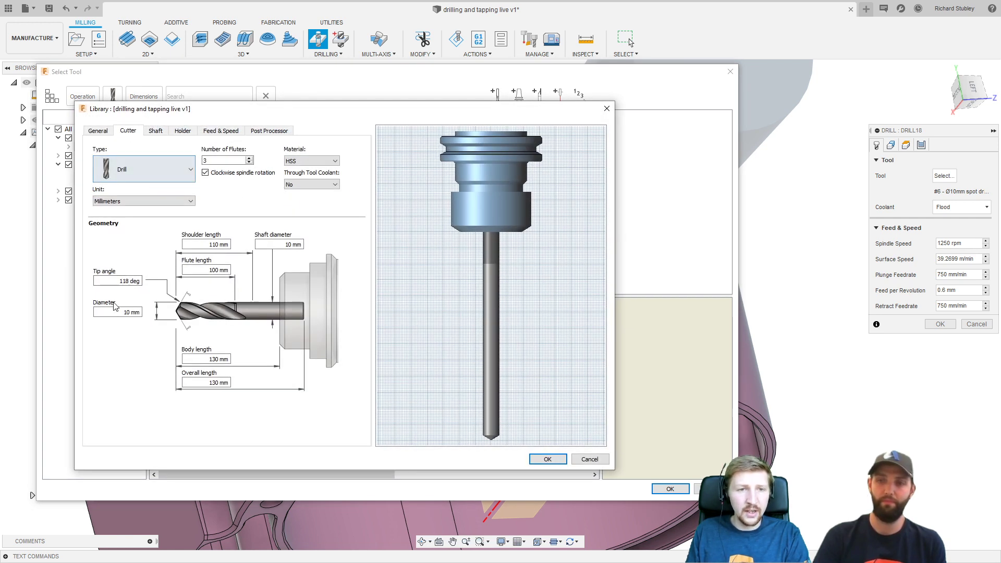
pyautogui.click(128, 312)
pyautogui.write('8')
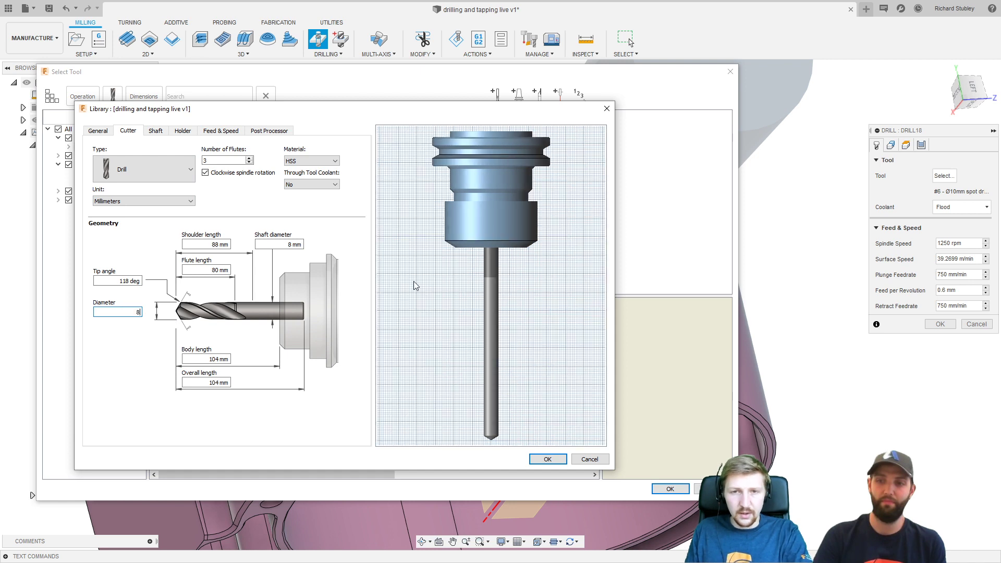
pyautogui.click(206, 269)
pyautogui.write('40')
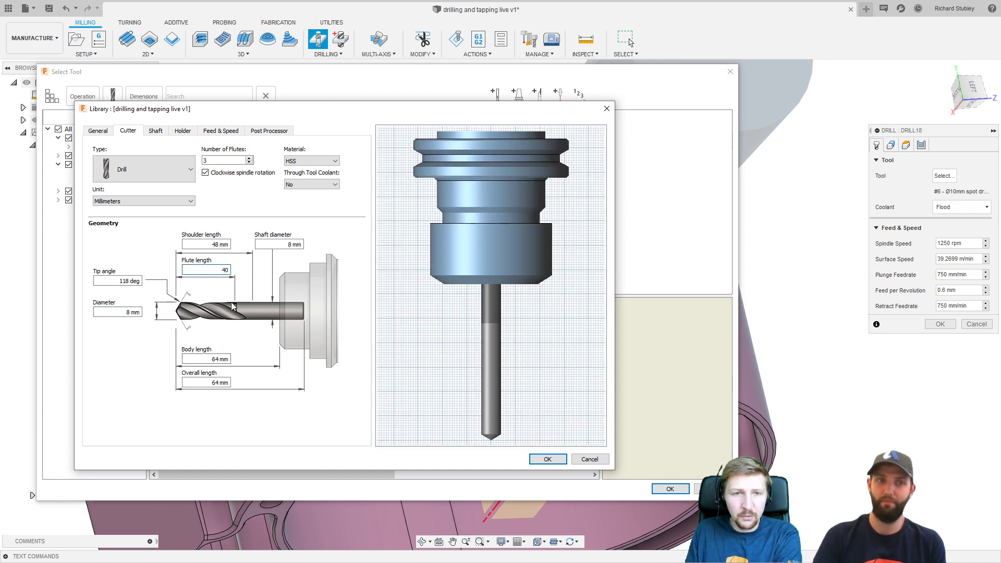
pyautogui.click(546, 459)
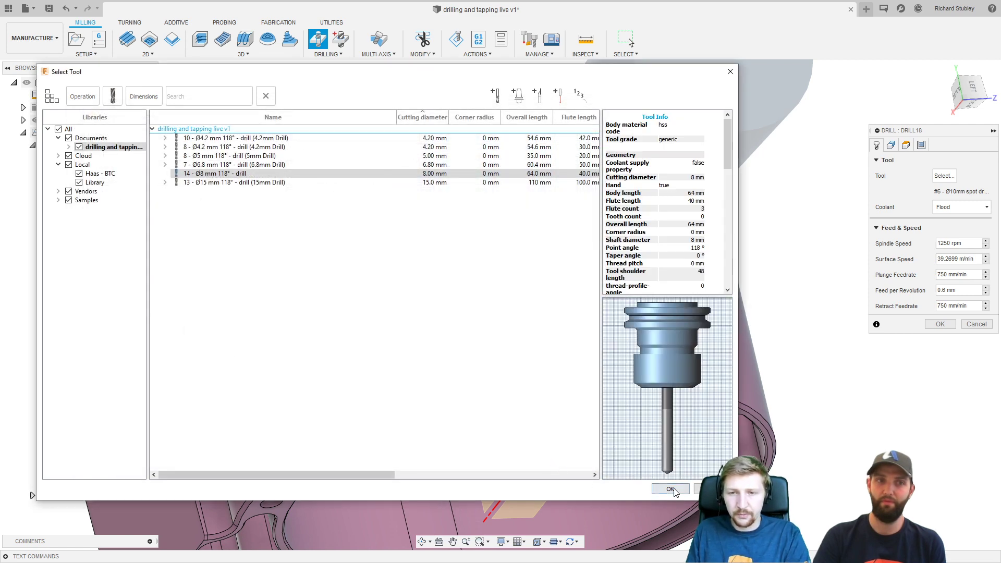
pyautogui.click(670, 488)
# Inspect where the drill tip ends in the two side holes and enable drilling the tip through the bottom.
pyautogui.keyDown('shift'); pyautogui.moveTo(700, 310); pyautogui.dragTo(672, 229, button='middle'); pyautogui.keyUp('shift')
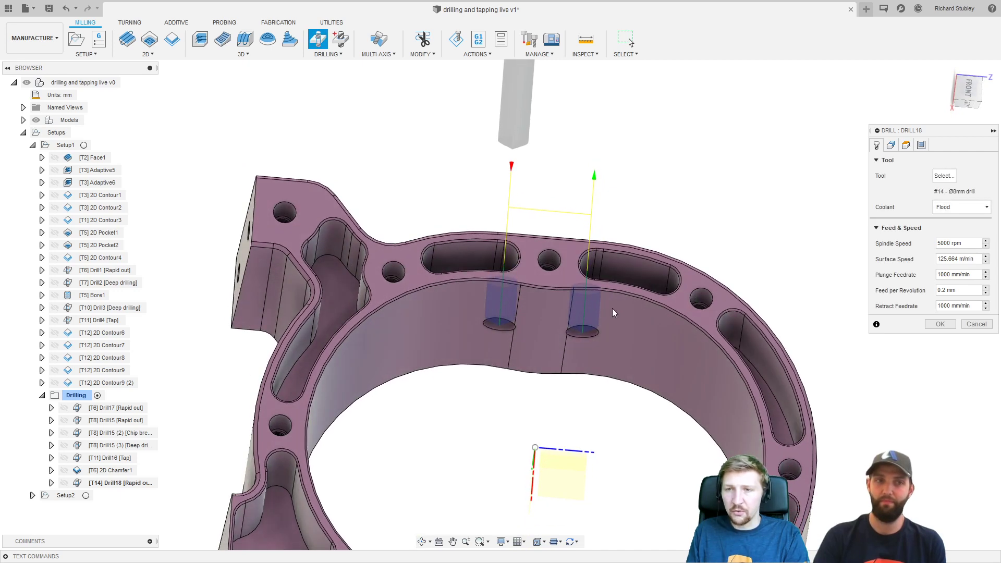
pyautogui.scroll(3, 501, 324)
pyautogui.moveTo(503, 322)
pyautogui.keyDown('shift'); pyautogui.mouseDown(button='middle')
pyautogui.moveTo(554, 295)
pyautogui.moveTo(492, 312)
pyautogui.mouseUp(button='middle'); pyautogui.keyUp('shift')
pyautogui.scroll(3, 500, 321)
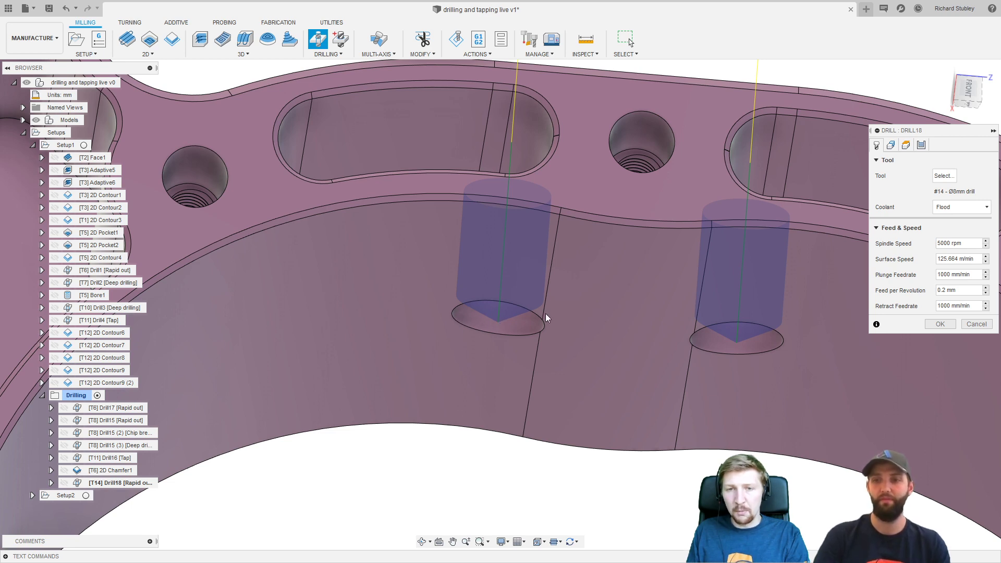
pyautogui.keyDown('shift'); pyautogui.moveTo(571, 330); pyautogui.dragTo(608, 367, button='middle'); pyautogui.keyUp('shift')
pyautogui.click(905, 145)
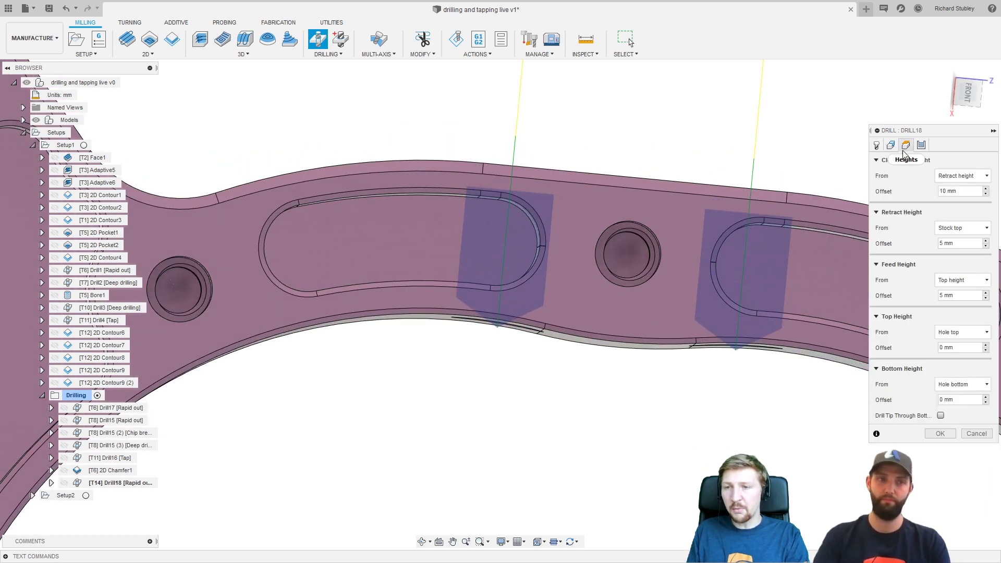
pyautogui.click(940, 416)
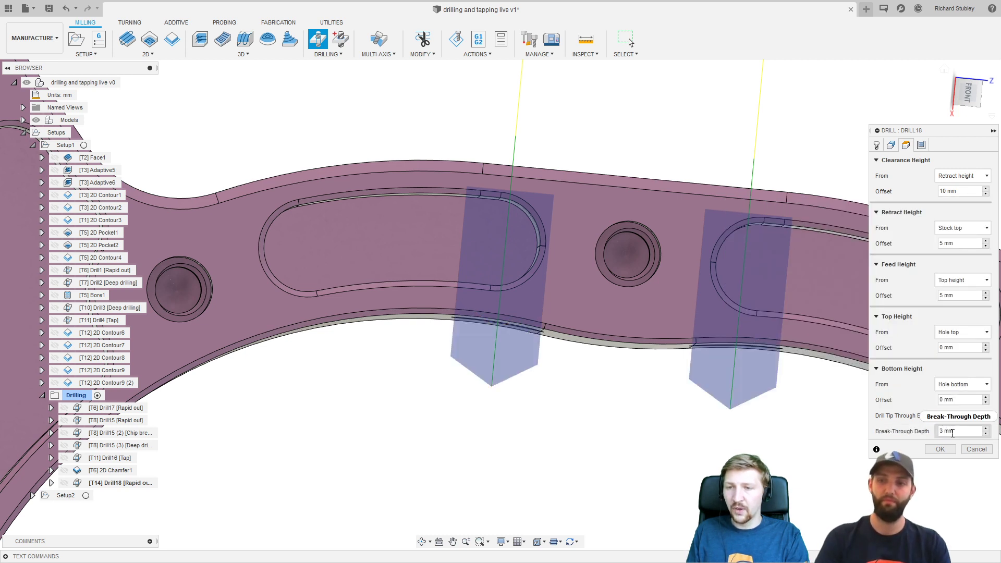
# Try a break-through depth of 0 mm and check the drill tips from the front view.
pyautogui.click(962, 432)
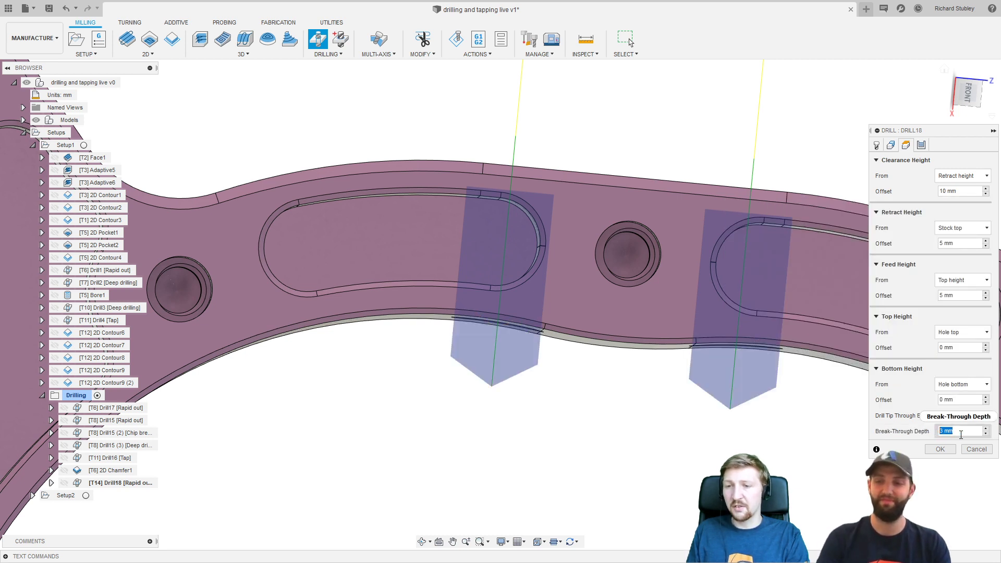
pyautogui.click(967, 92)
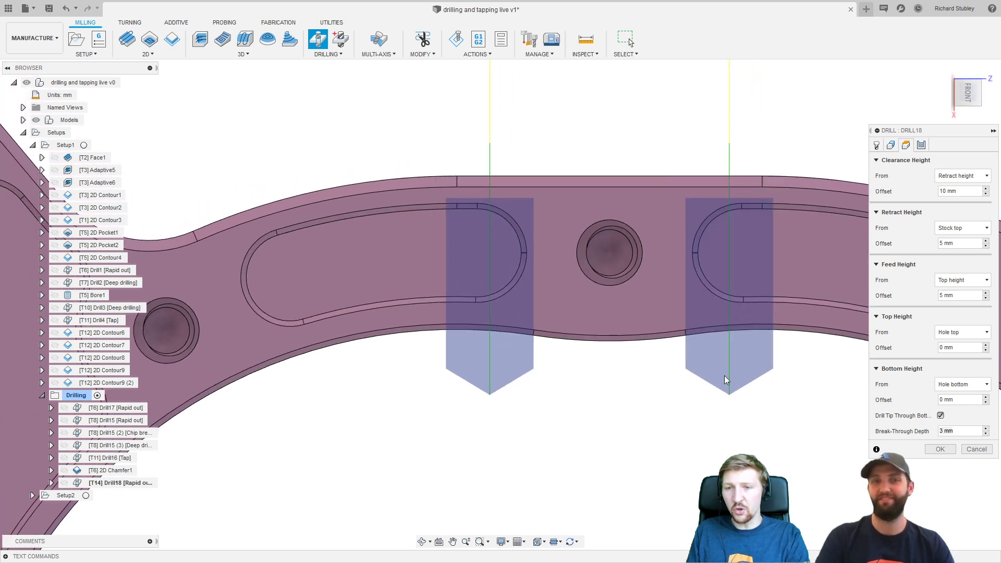
pyautogui.click(942, 431)
pyautogui.write('0')
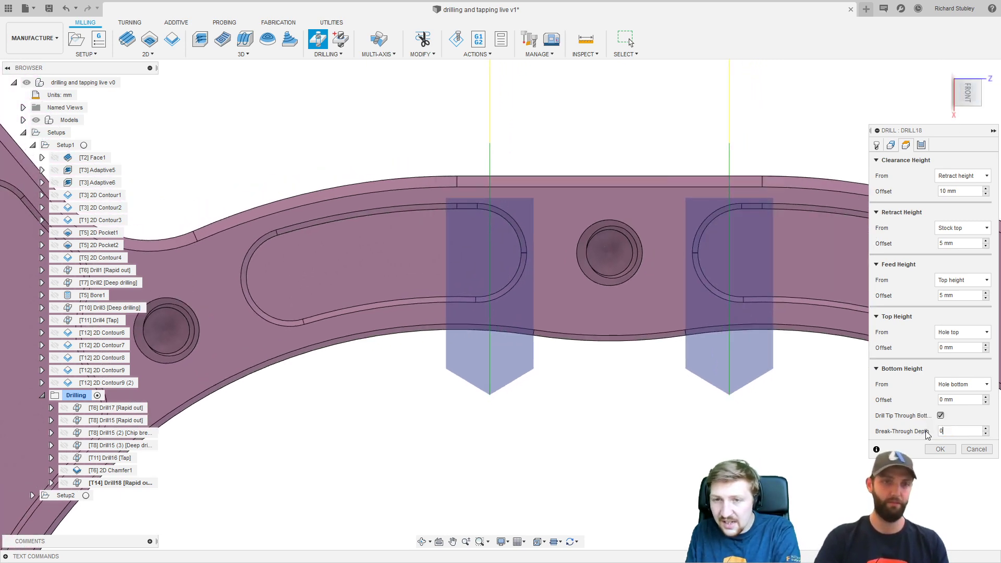
pyautogui.scroll(3, 689, 335)
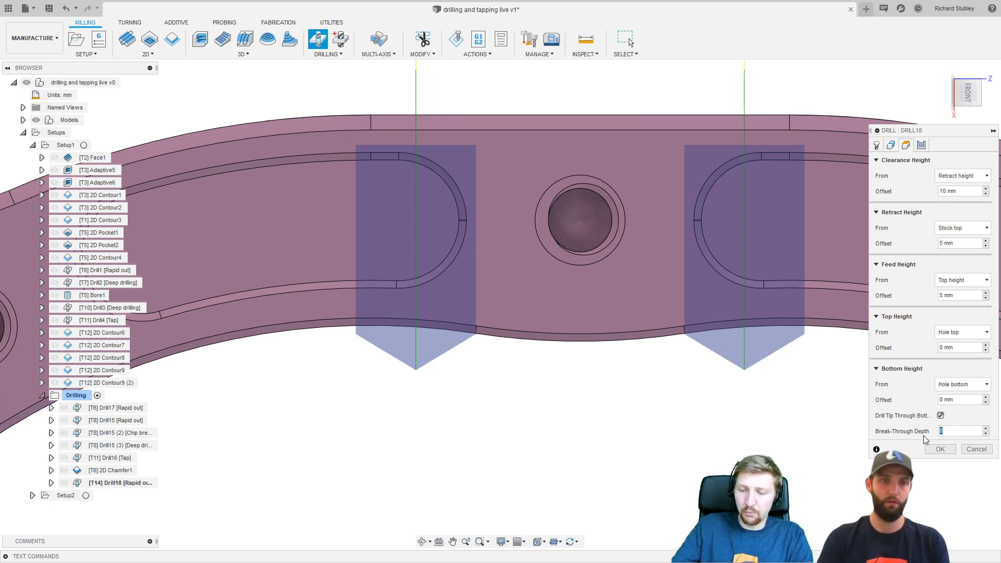
# Set the break-through depth to 3 mm and inspect the drill paths through both counterbored holes.
pyautogui.write('3')
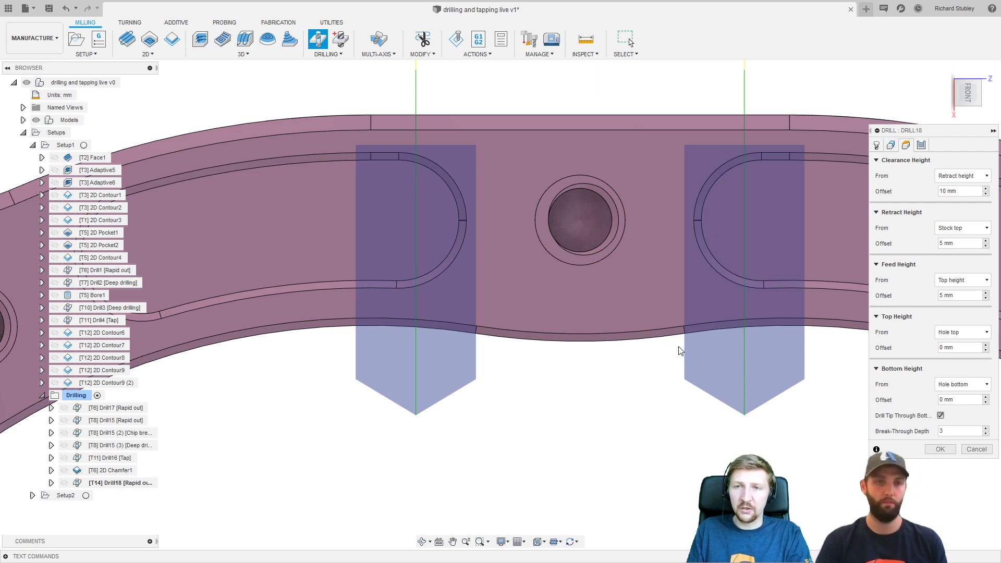
pyautogui.keyDown('shift'); pyautogui.moveTo(679, 349); pyautogui.dragTo(698, 224, button='middle'); pyautogui.keyUp('shift')
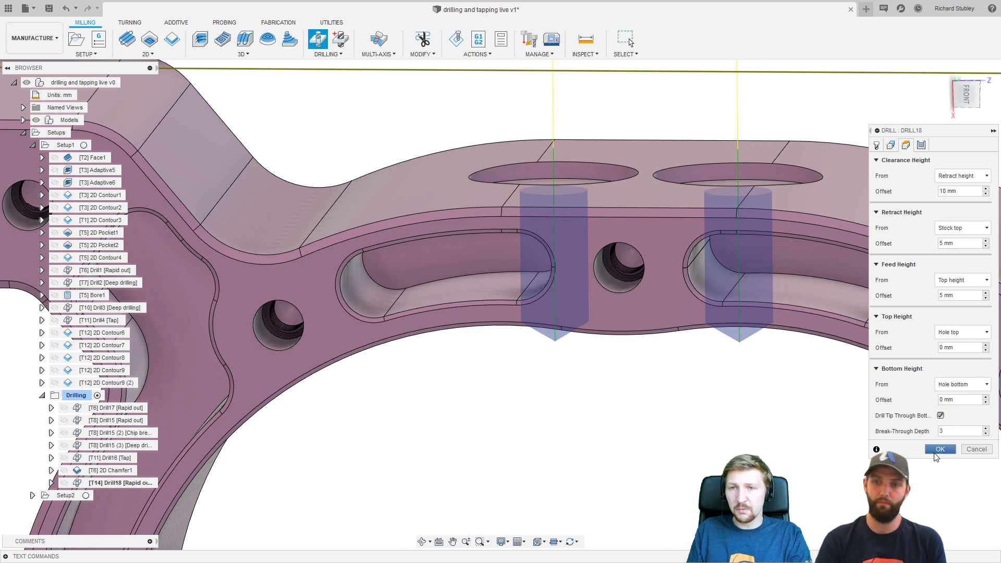
pyautogui.keyDown('shift'); pyautogui.moveTo(782, 386); pyautogui.dragTo(721, 255, button='middle'); pyautogui.keyUp('shift')
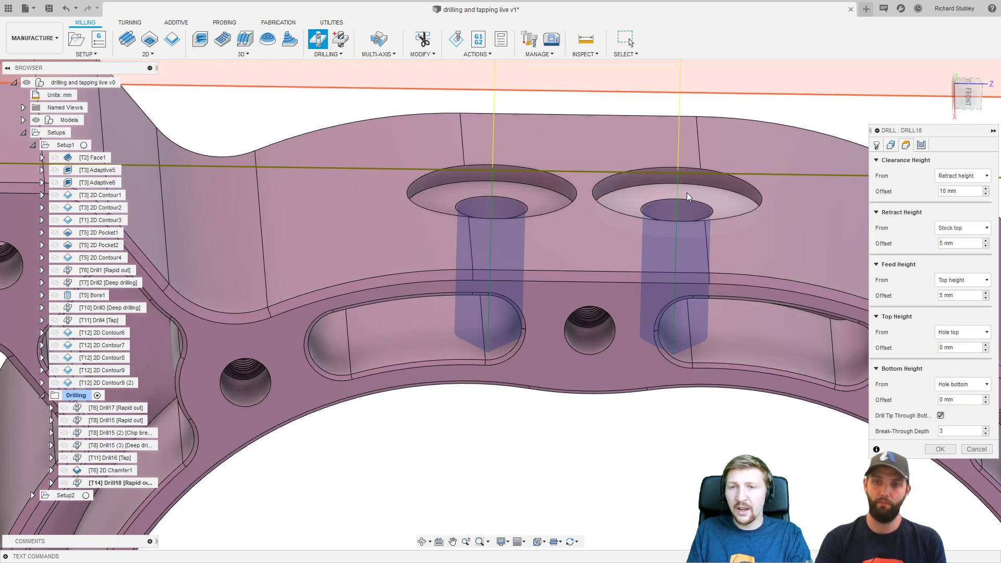
pyautogui.scroll(3, 683, 200)
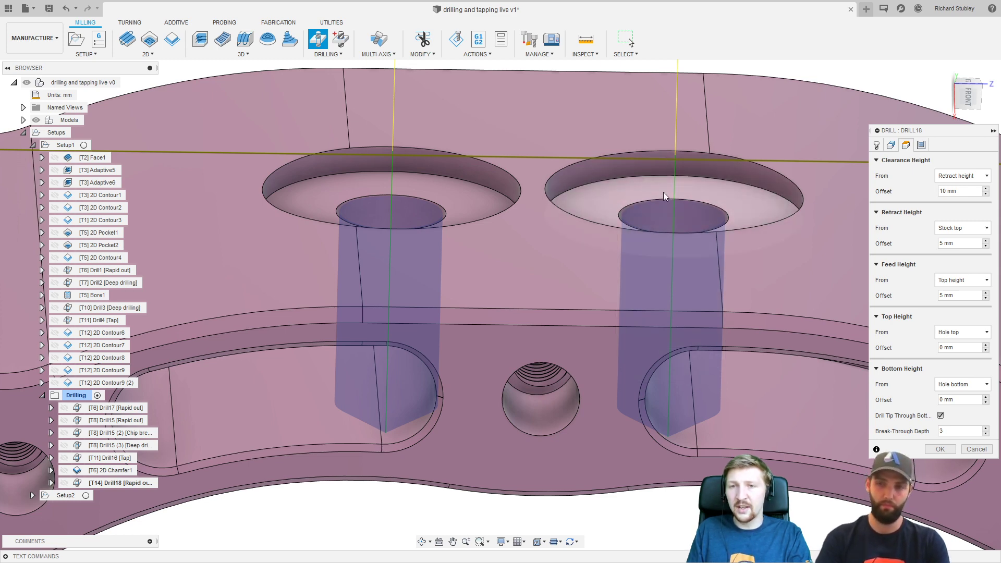
pyautogui.keyDown('shift'); pyautogui.moveTo(663, 192); pyautogui.dragTo(673, 119, button='middle'); pyautogui.keyUp('shift')
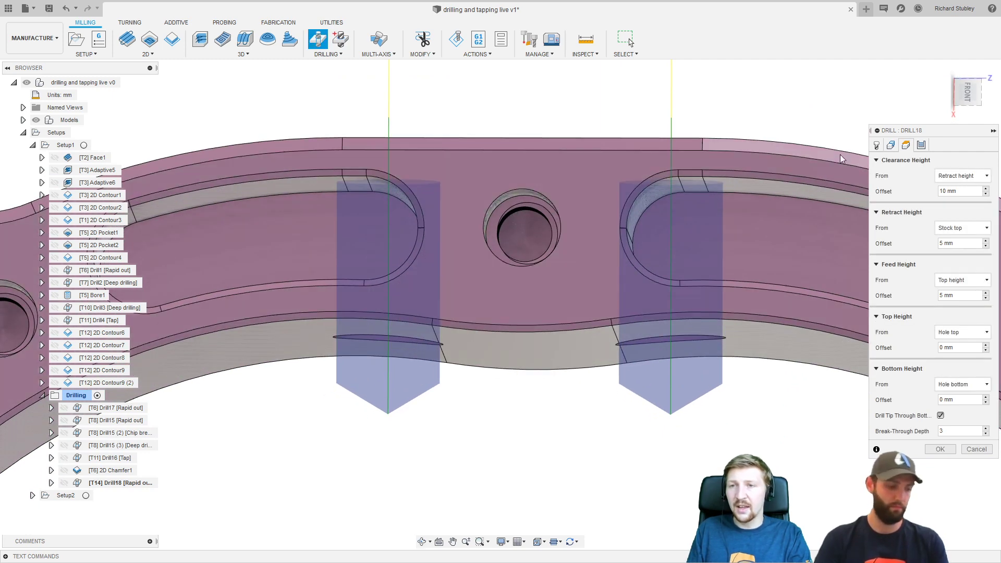
# Set the feed height offset to 1 mm, check where feeding starts in the counterbores, and confirm the drilling operation.
pyautogui.click(969, 295)
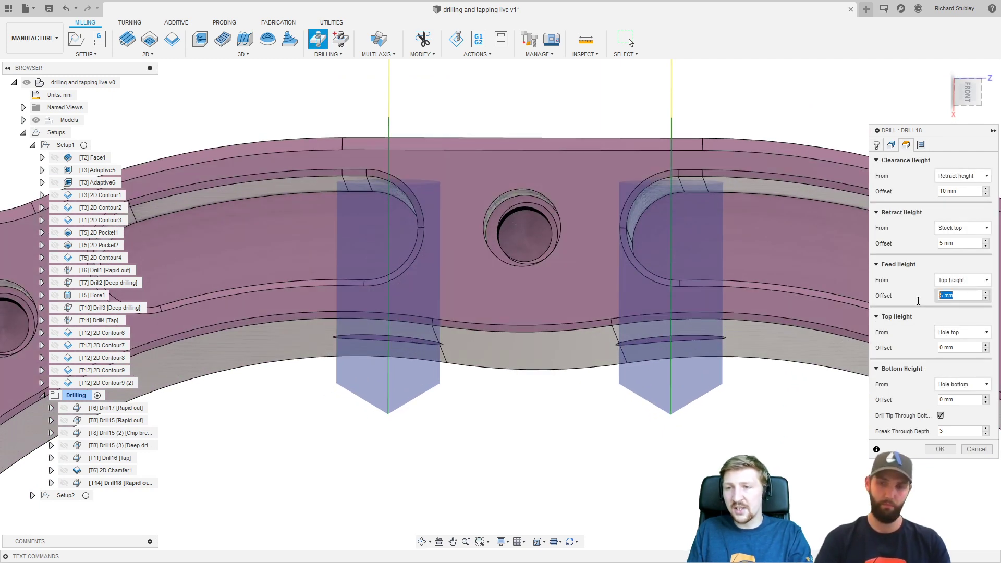
pyautogui.tripleClick(956, 294)
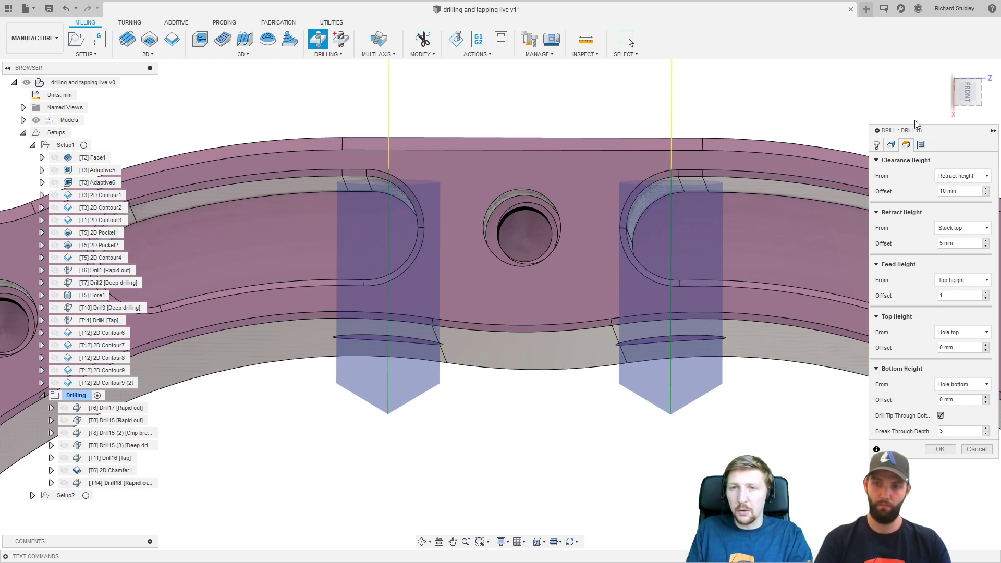
pyautogui.click(961, 94)
pyautogui.scroll(6, 693, 220)
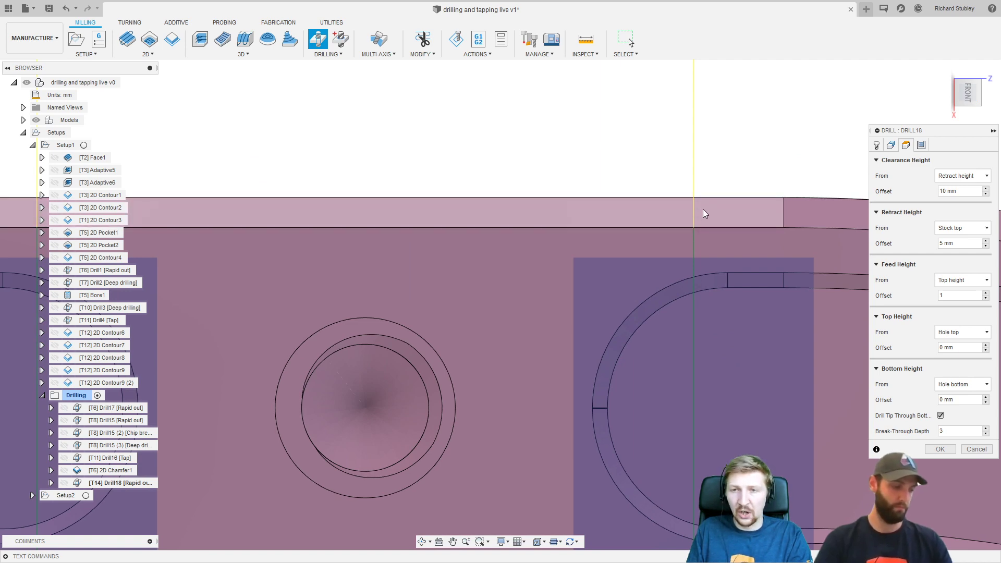
pyautogui.keyDown('shift'); pyautogui.moveTo(702, 208); pyautogui.dragTo(674, 192, button='middle'); pyautogui.keyUp('shift')
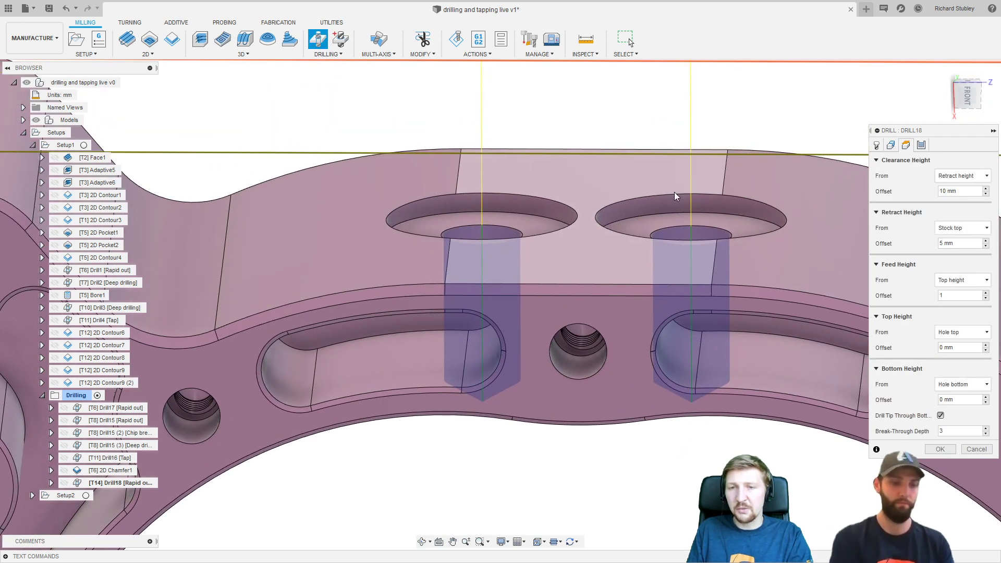
pyautogui.moveTo(693, 225)
pyautogui.keyDown('shift'); pyautogui.mouseDown(button='middle')
pyautogui.moveTo(677, 239)
pyautogui.moveTo(696, 222)
pyautogui.mouseUp(button='middle'); pyautogui.keyUp('shift')
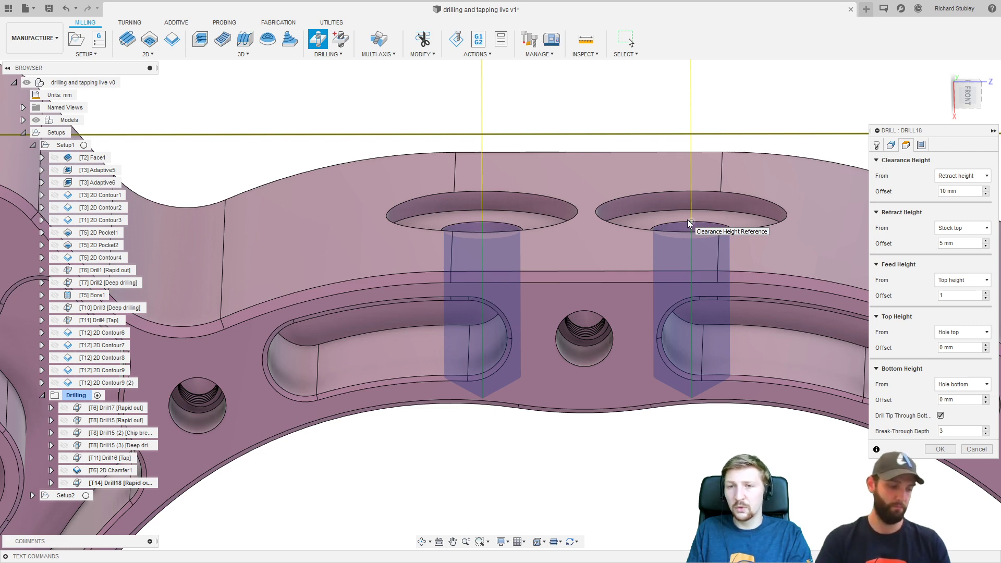
pyautogui.scroll(-2, 697, 441)
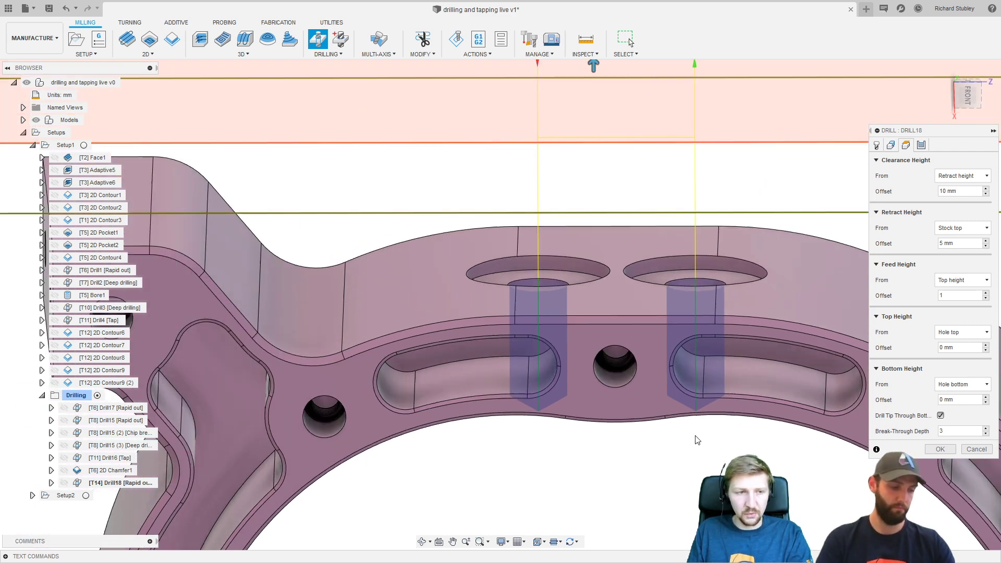
pyautogui.keyDown('shift'); pyautogui.moveTo(697, 440); pyautogui.dragTo(659, 412, button='middle'); pyautogui.keyUp('shift')
pyautogui.click(940, 449)
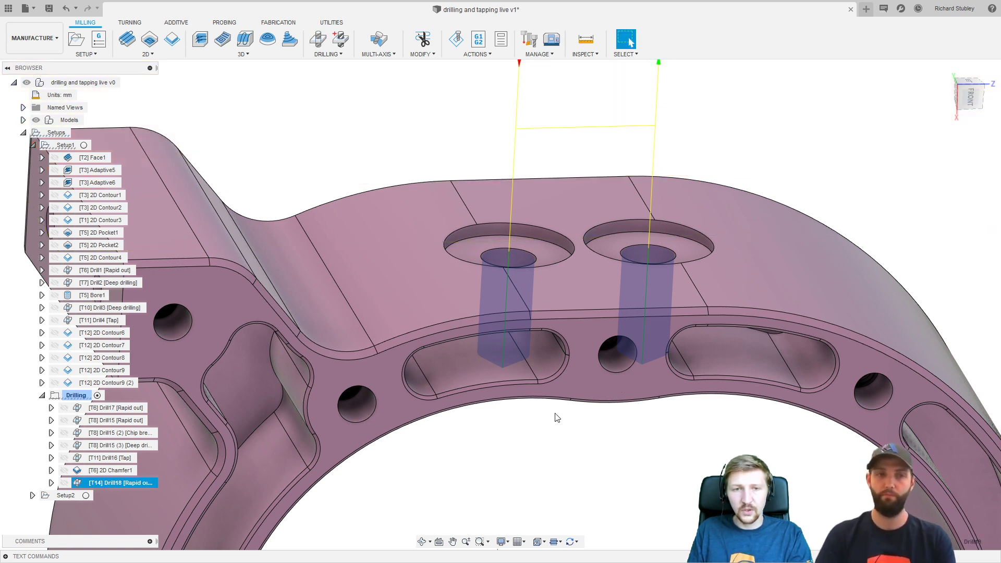
# Examine the four holes in the two bottom pads of the part, viewing the pad faces square-on.
pyautogui.scroll(-3, 552, 418)
pyautogui.keyDown('shift'); pyautogui.moveTo(539, 431); pyautogui.dragTo(583, 116, button='middle'); pyautogui.keyUp('shift')
pyautogui.keyDown('shift'); pyautogui.moveTo(602, 347); pyautogui.dragTo(576, 377, button='middle'); pyautogui.keyUp('shift')
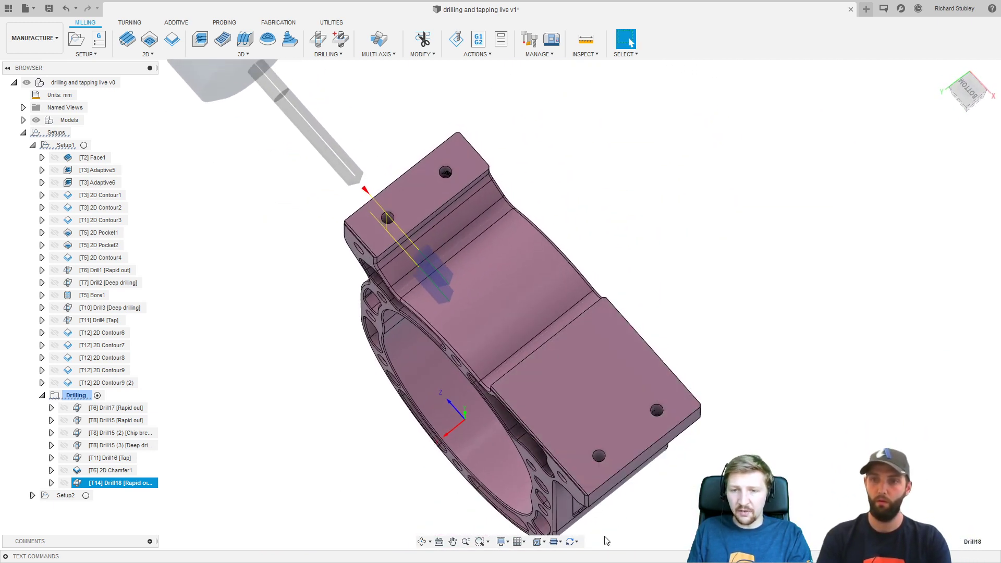
pyautogui.click(439, 543)
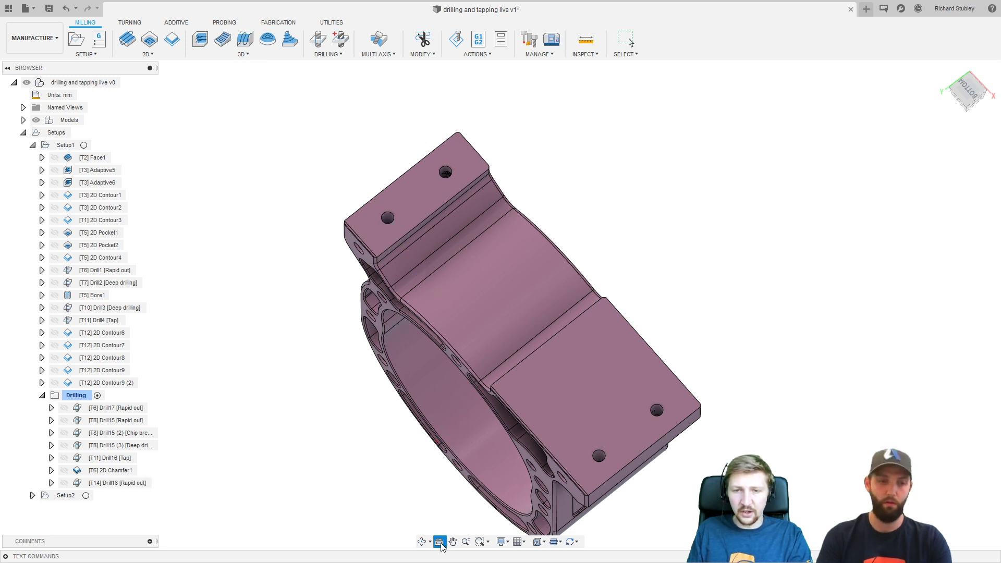
pyautogui.click(559, 397)
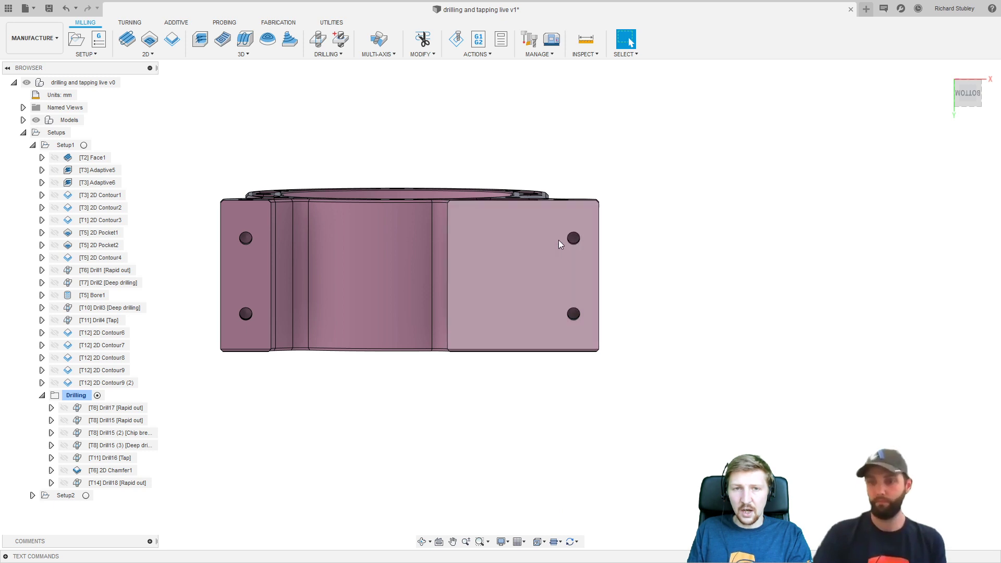
pyautogui.keyDown('shift'); pyautogui.moveTo(520, 358); pyautogui.dragTo(541, 440, button='middle'); pyautogui.keyUp('shift')
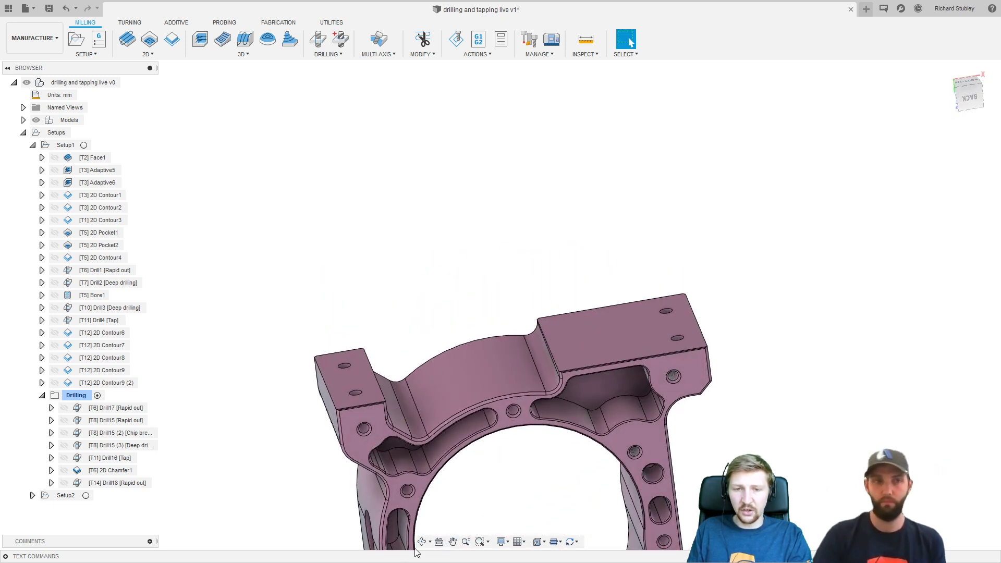
pyautogui.click(439, 542)
pyautogui.click(569, 341)
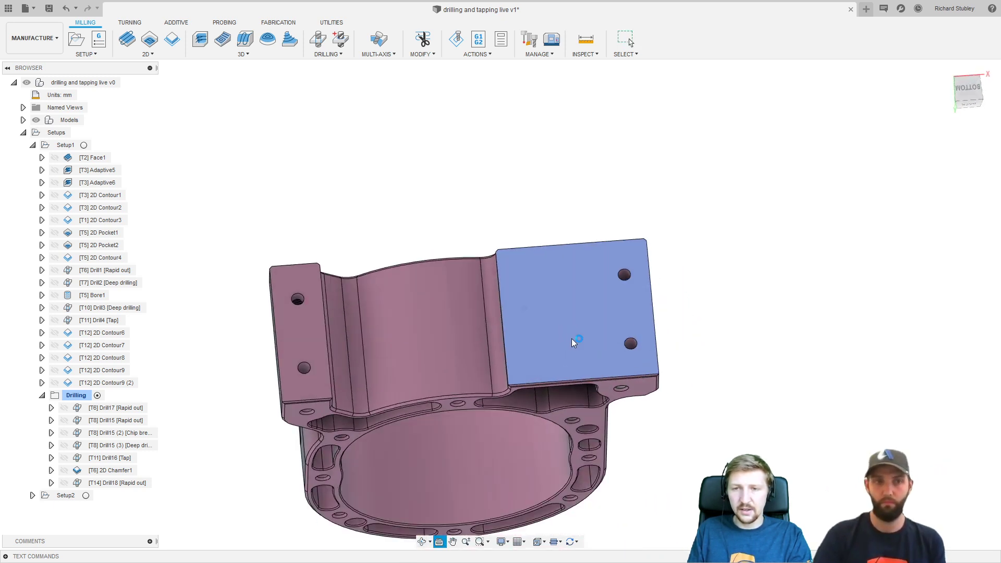
# Examine the conical bottom face of one hole in the wide pad against the hole opening.
pyautogui.scroll(10, 586, 264)
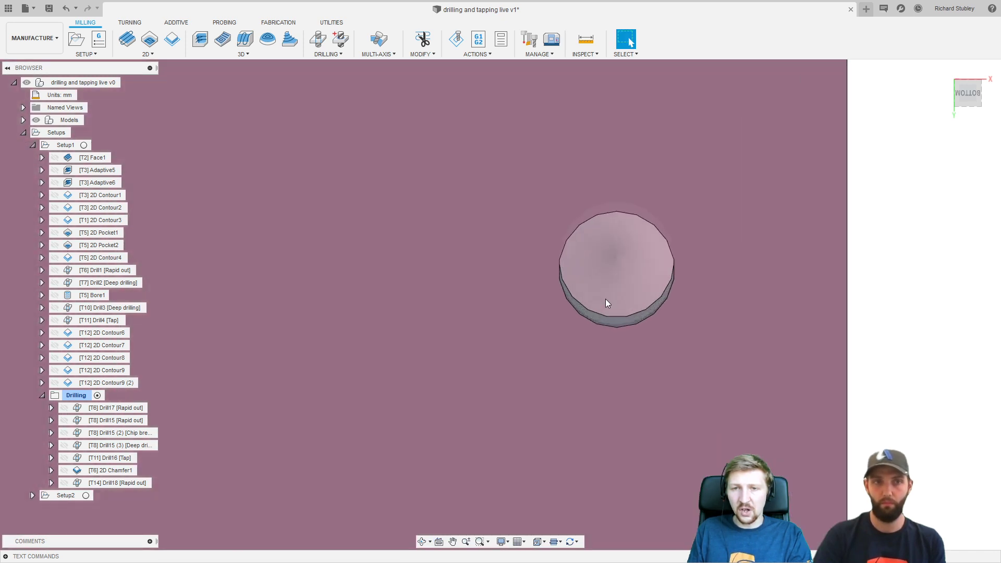
pyautogui.scroll(2, 620, 255)
pyautogui.scroll(2, 628, 237)
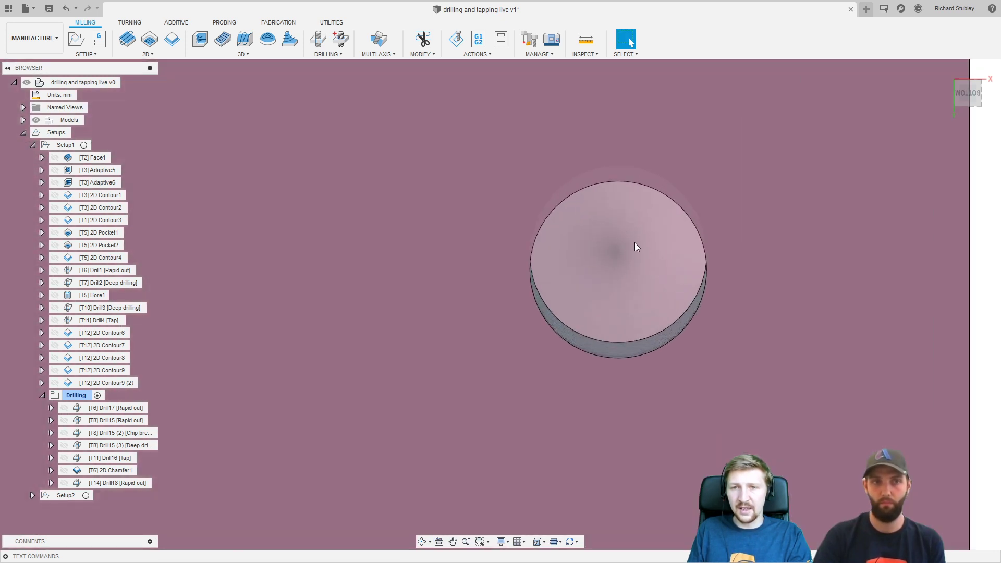
pyautogui.click(636, 197)
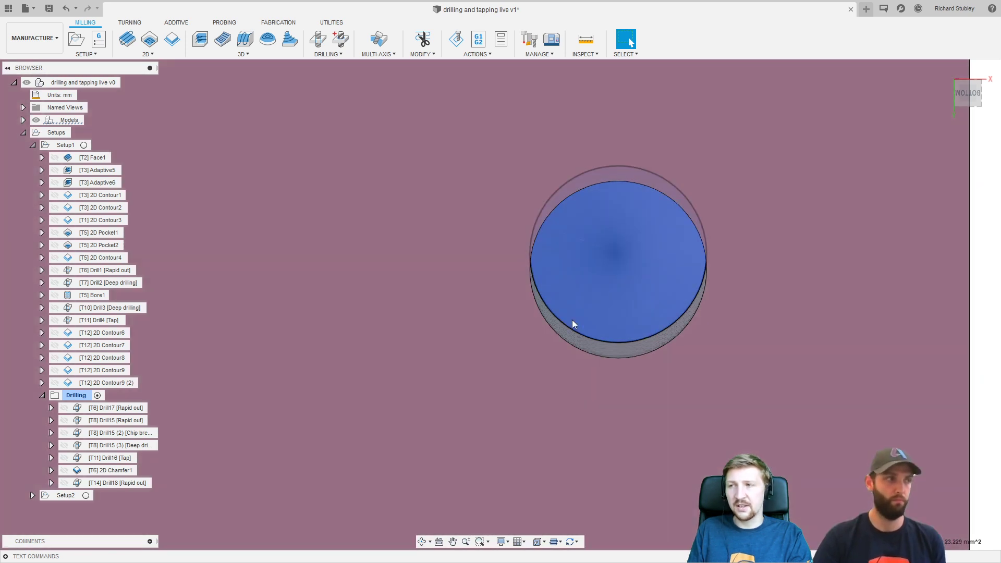
pyautogui.scroll(-3, 602, 318)
pyautogui.scroll(-5, 602, 314)
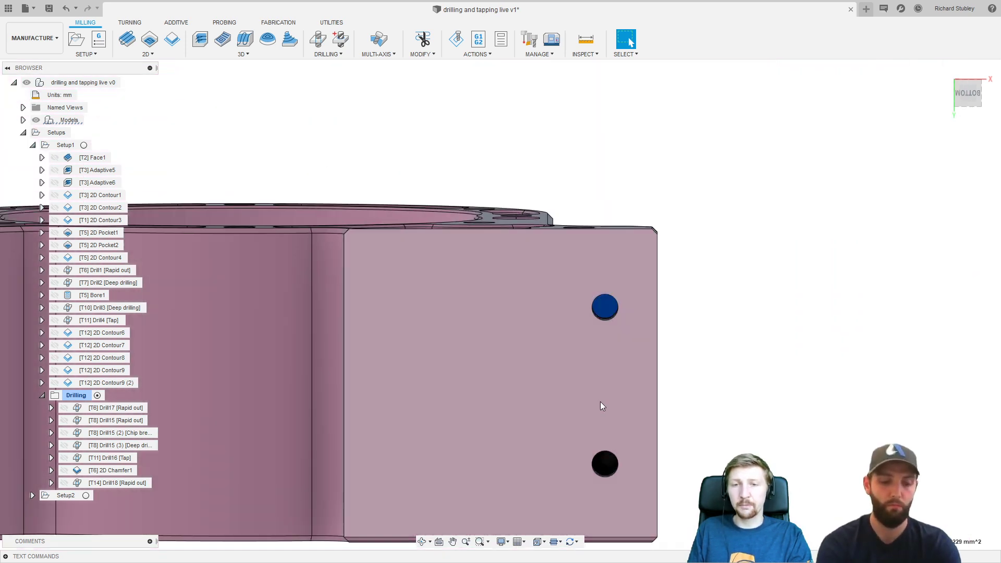
pyautogui.moveTo(560, 420); pyautogui.dragTo(637, 359, button='middle')
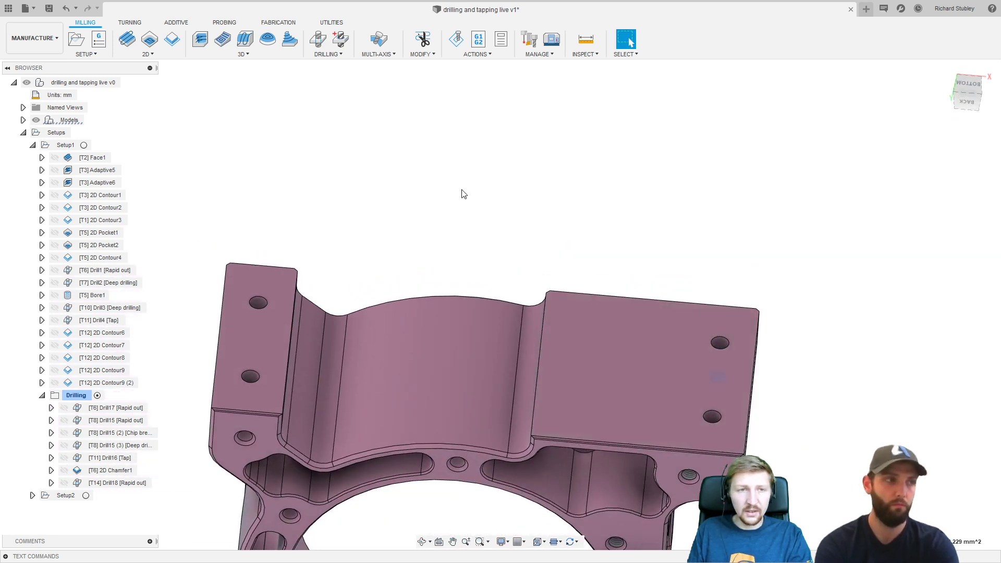
# Collapse the Drilling folder and start a new milling setup whose orientation uses a Z axis/plane and X axis.
pyautogui.click(42, 395)
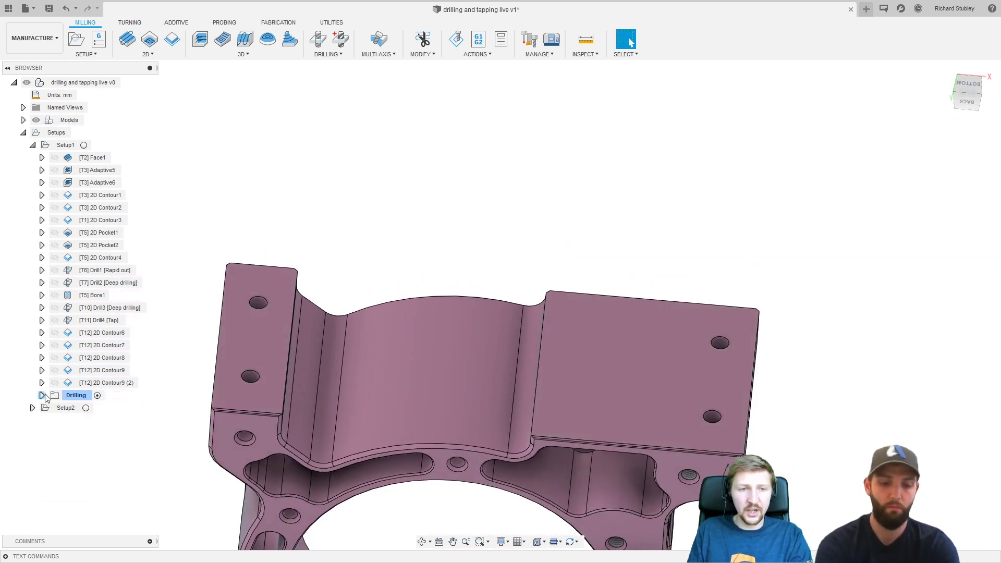
pyautogui.rightClick(50, 134)
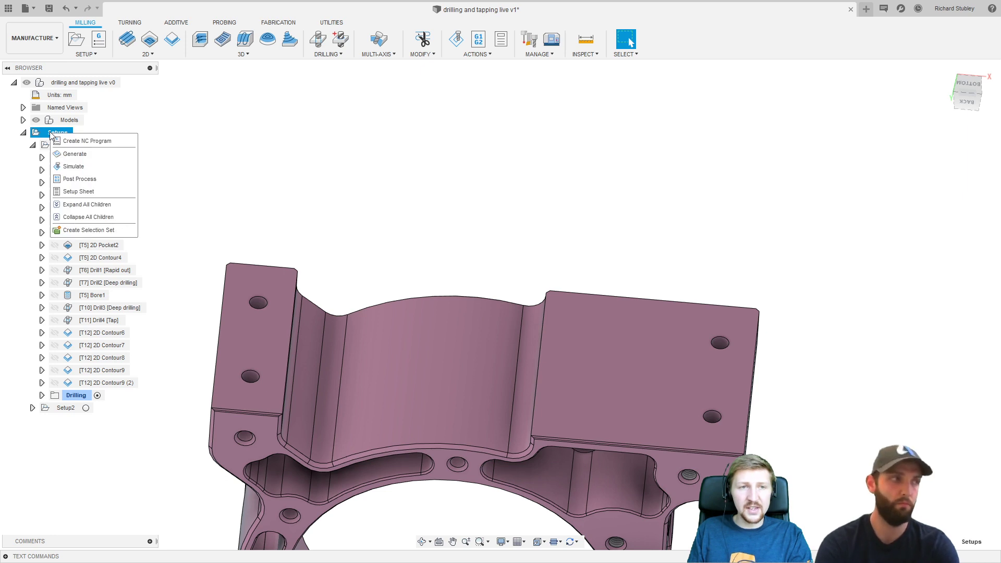
pyautogui.click(189, 118)
pyautogui.click(77, 39)
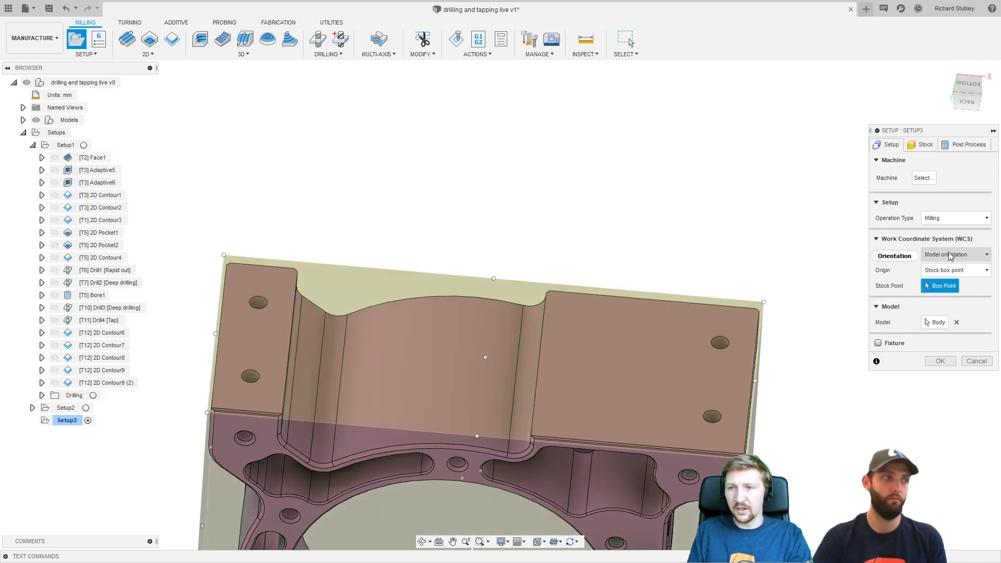
pyautogui.scroll(-2, 686, 264)
pyautogui.moveTo(686, 264); pyautogui.dragTo(668, 250, button='middle')
pyautogui.click(966, 254)
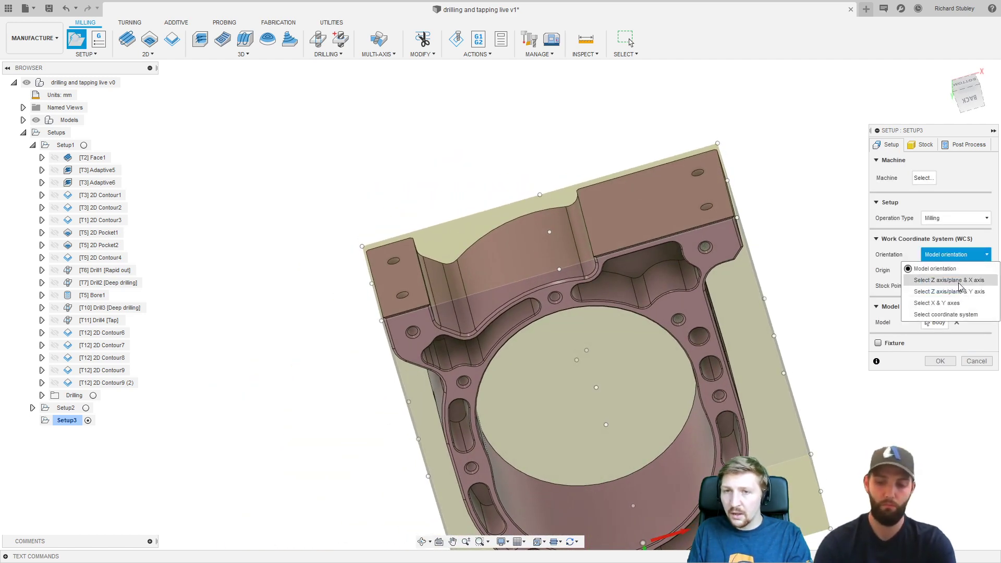
pyautogui.click(953, 282)
# Define the setup's Z axis from a hole face in the wide pad, flip the Z axis, and confirm the setup.
pyautogui.scroll(4, 693, 172)
pyautogui.click(705, 177)
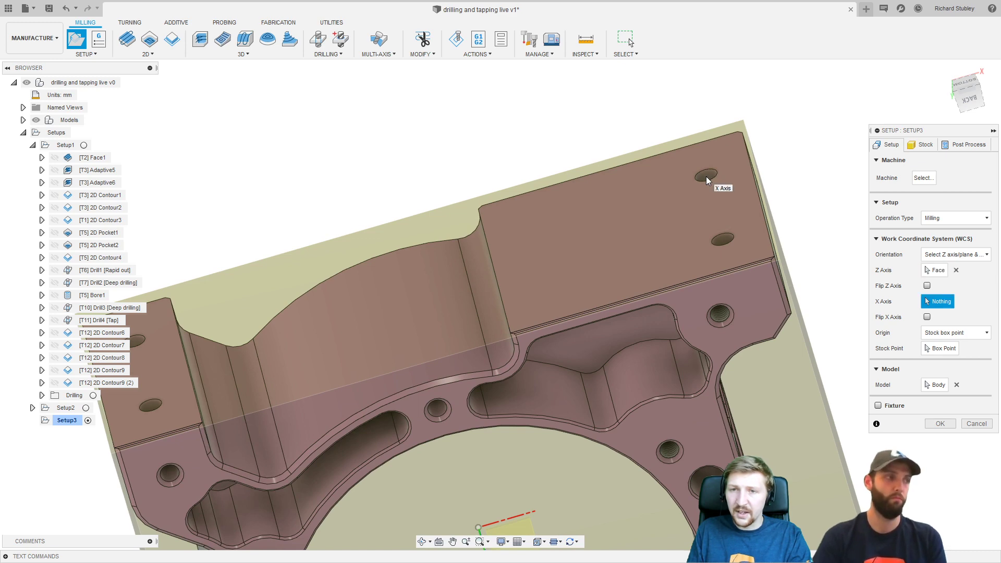
pyautogui.scroll(-3, 706, 196)
pyautogui.keyDown('shift'); pyautogui.moveTo(709, 237); pyautogui.dragTo(646, 250, button='middle'); pyautogui.keyUp('shift')
pyautogui.click(926, 285)
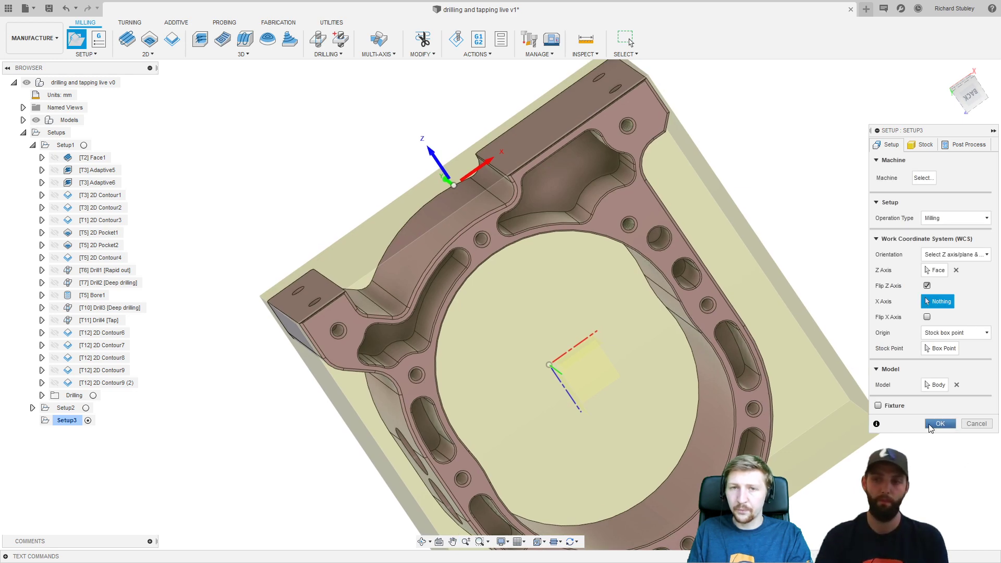
pyautogui.keyDown('shift'); pyautogui.moveTo(672, 378); pyautogui.dragTo(632, 318, button='middle'); pyautogui.keyUp('shift')
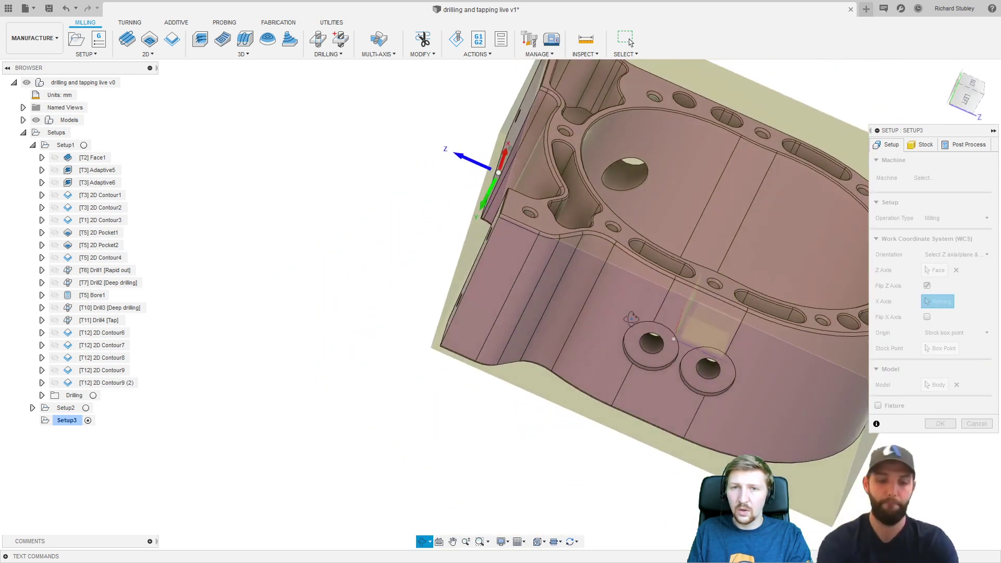
pyautogui.click(940, 423)
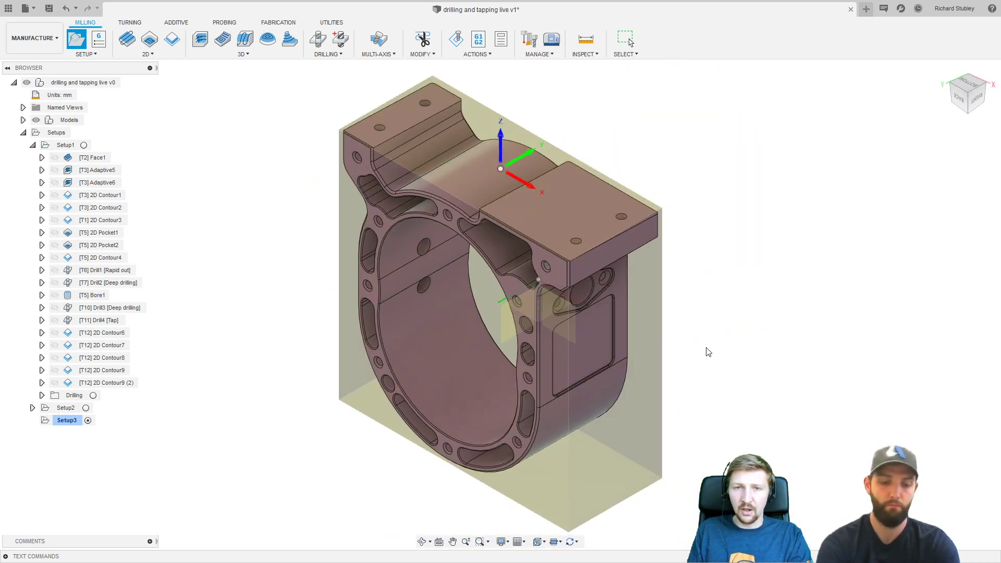
# Start a drilling operation in the new setup and bring up its hole geometry settings.
pyautogui.scroll(5, 665, 305)
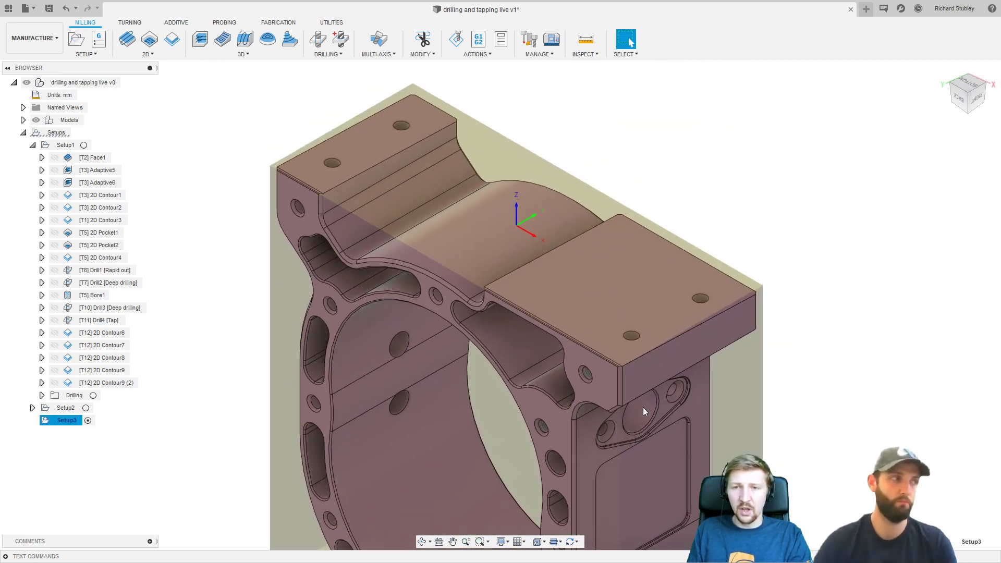
pyautogui.keyDown('shift'); pyautogui.moveTo(550, 434); pyautogui.dragTo(782, 284, button='middle'); pyautogui.keyUp('shift')
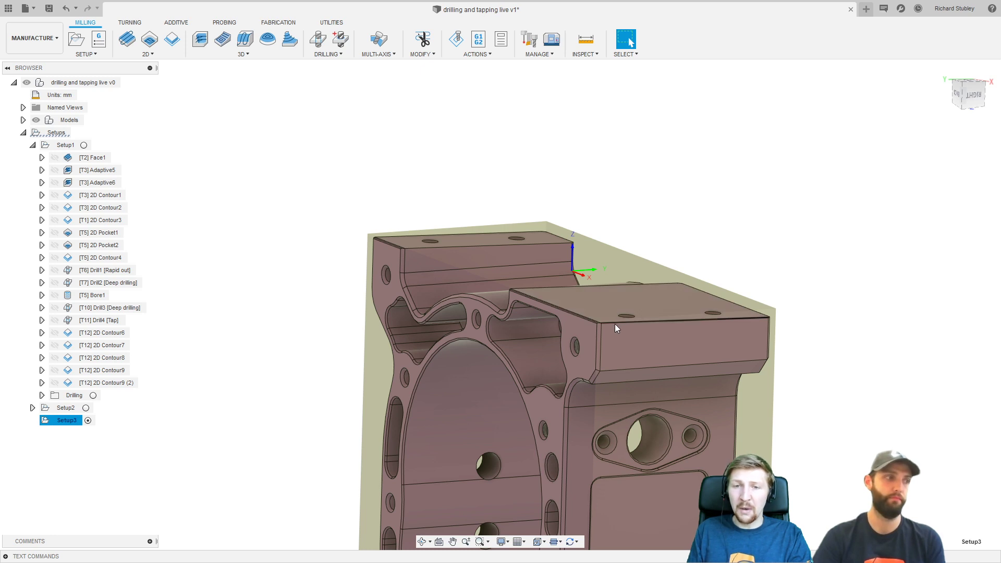
pyautogui.keyDown('shift'); pyautogui.moveTo(612, 327); pyautogui.dragTo(574, 265, button='middle'); pyautogui.keyUp('shift')
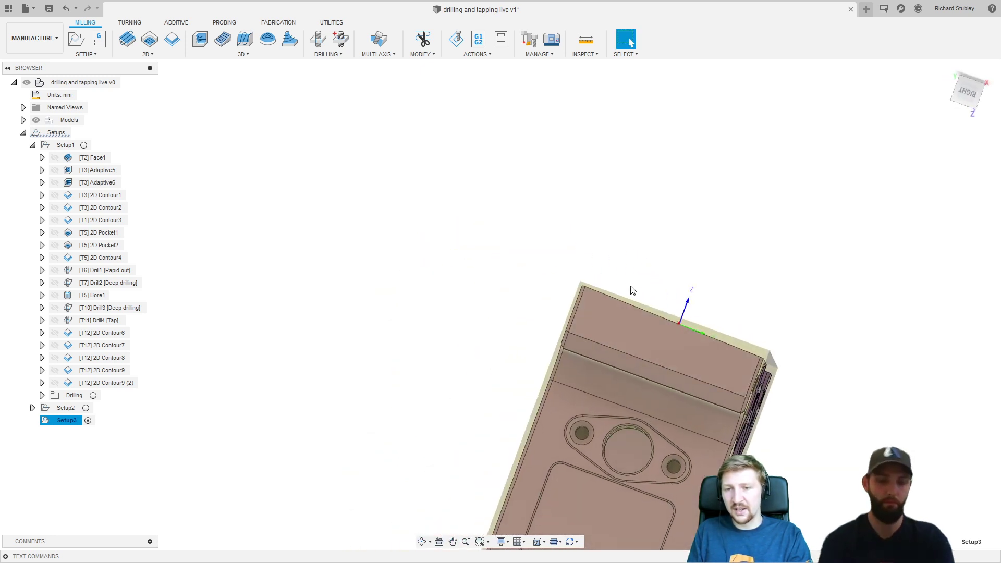
pyautogui.keyDown('shift'); pyautogui.moveTo(645, 284); pyautogui.dragTo(737, 335, button='middle'); pyautogui.keyUp('shift')
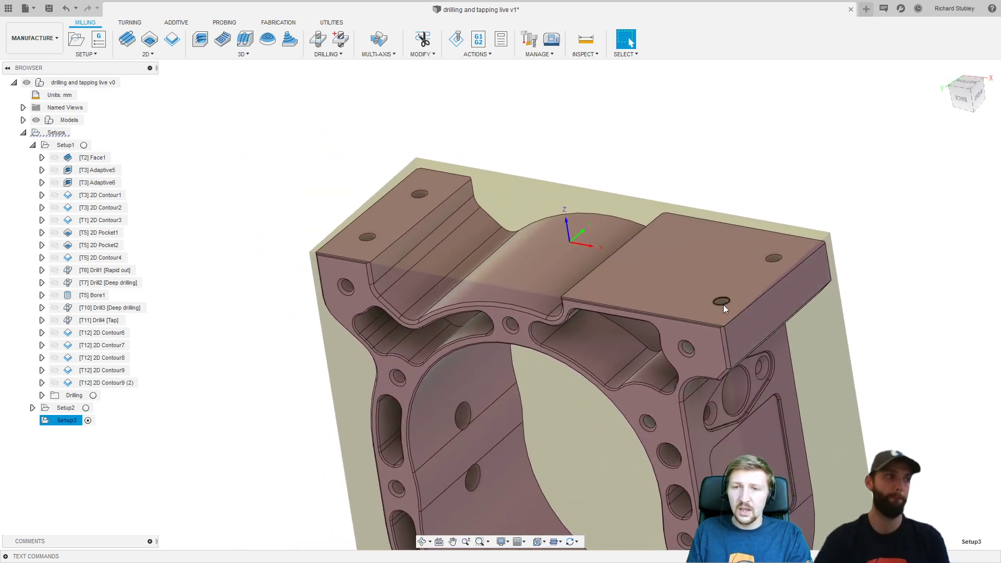
pyautogui.scroll(3, 723, 304)
pyautogui.click(590, 113)
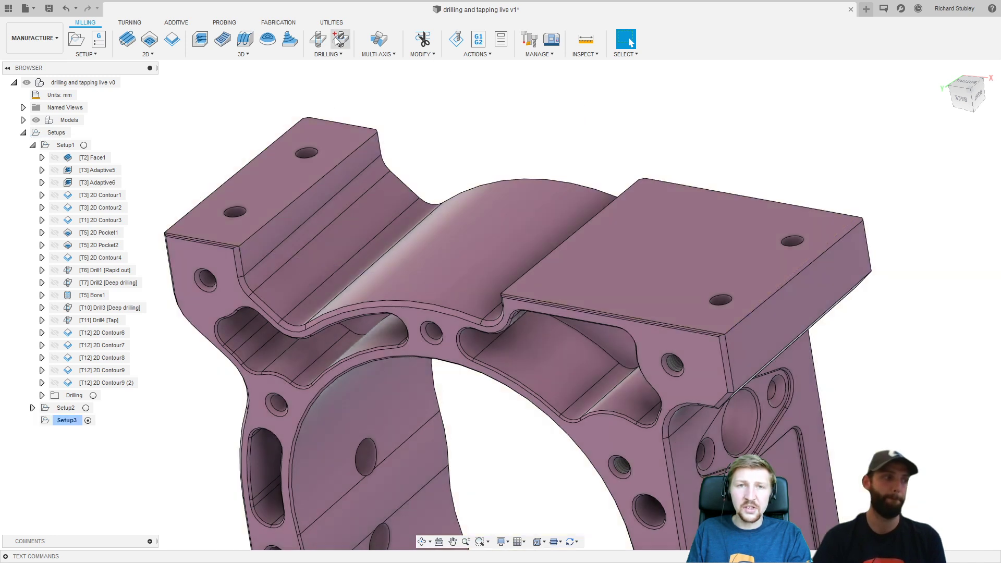
pyautogui.click(319, 40)
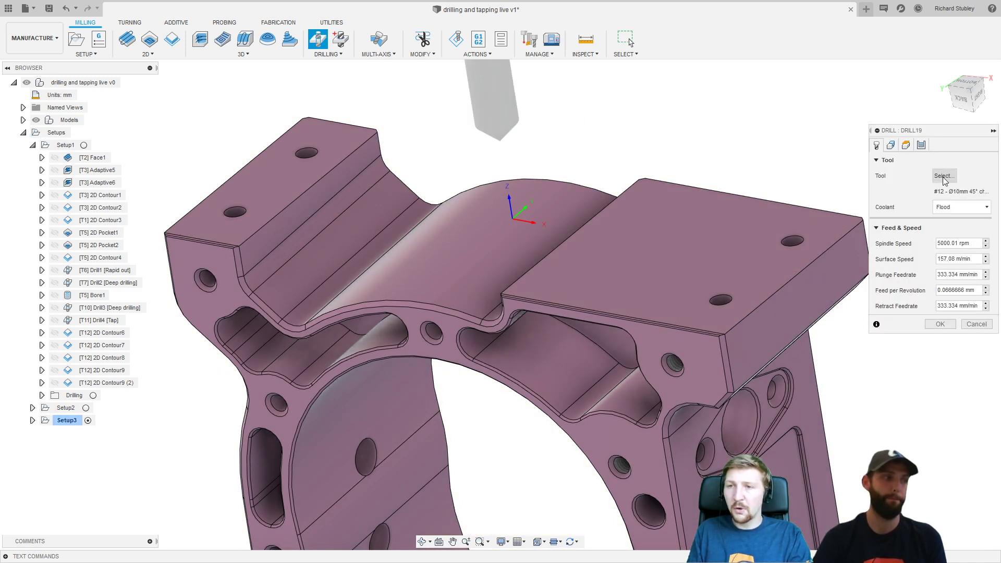
pyautogui.click(890, 144)
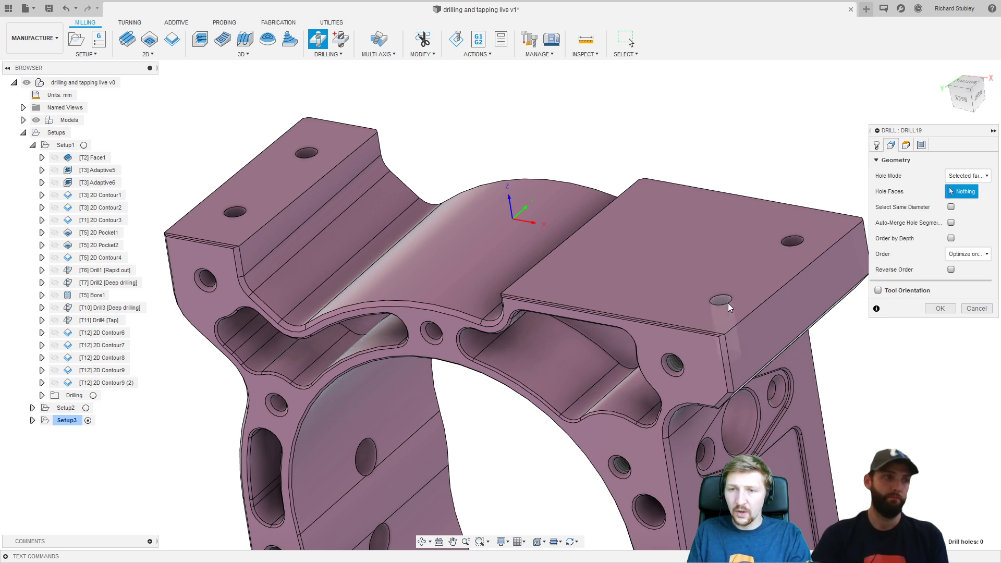
pyautogui.click(723, 298)
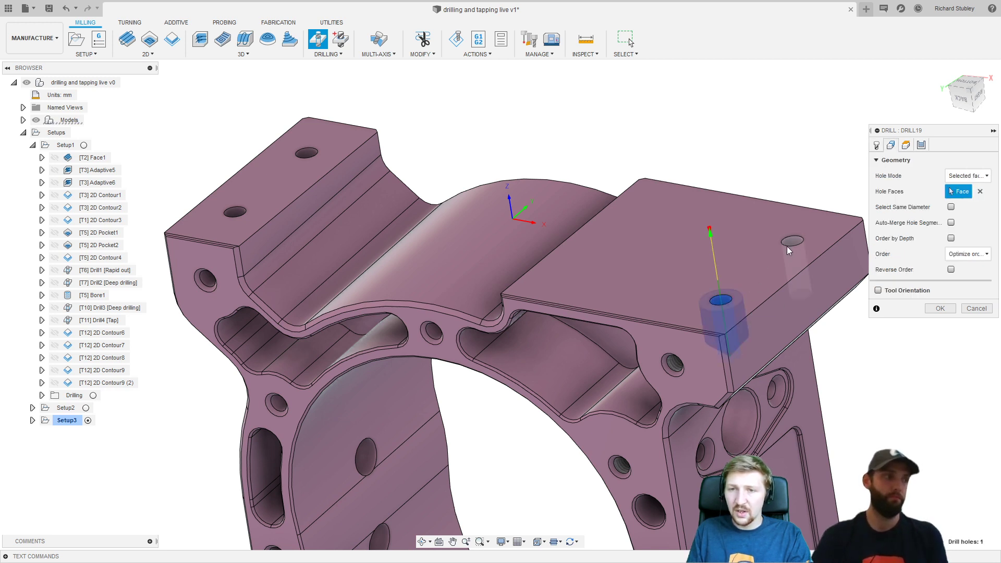
pyautogui.click(905, 145)
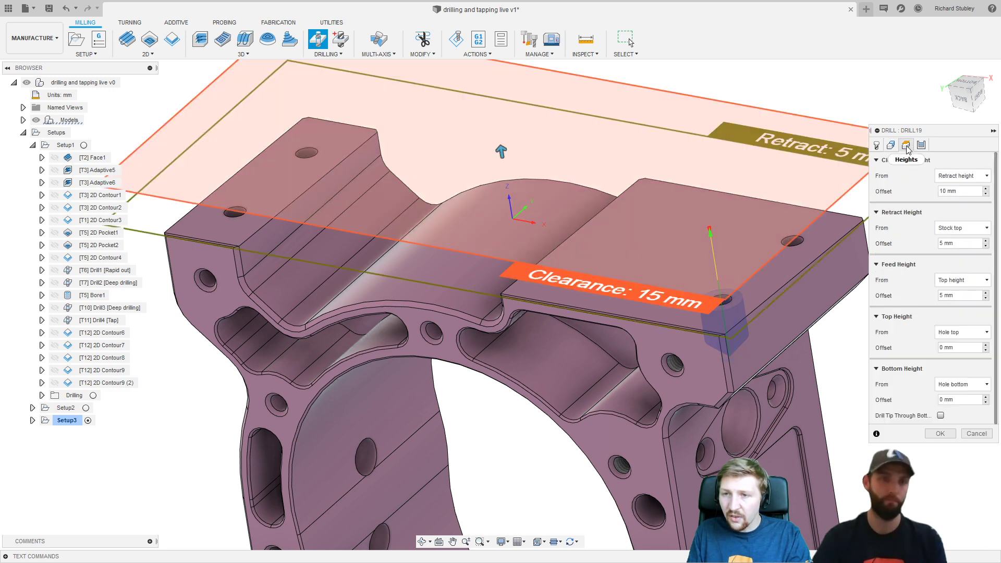
pyautogui.click(890, 145)
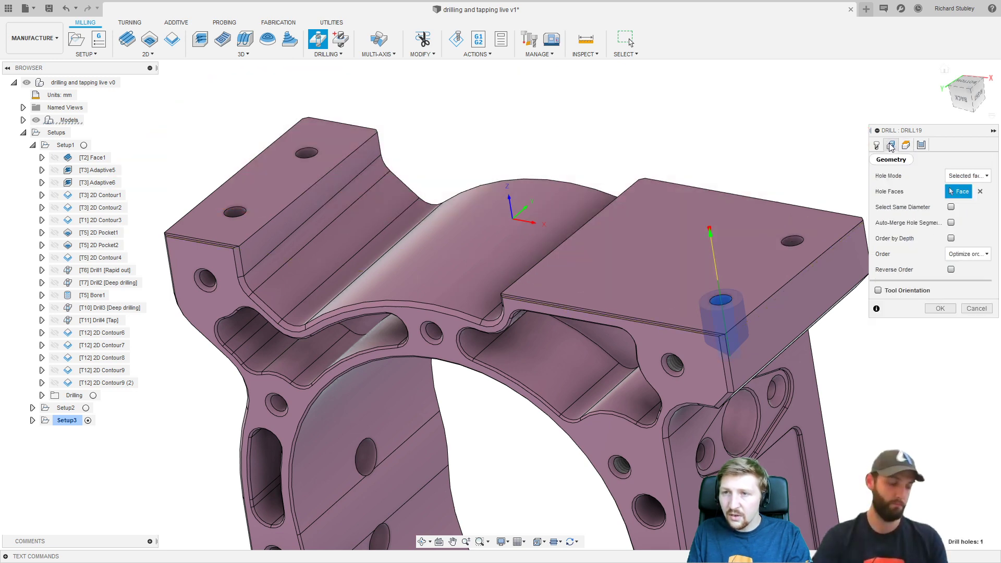
pyautogui.click(980, 191)
# Set the hole mode to Selected points and pick the centre points of all four holes in the two pads.
pyautogui.scroll(3, 720, 293)
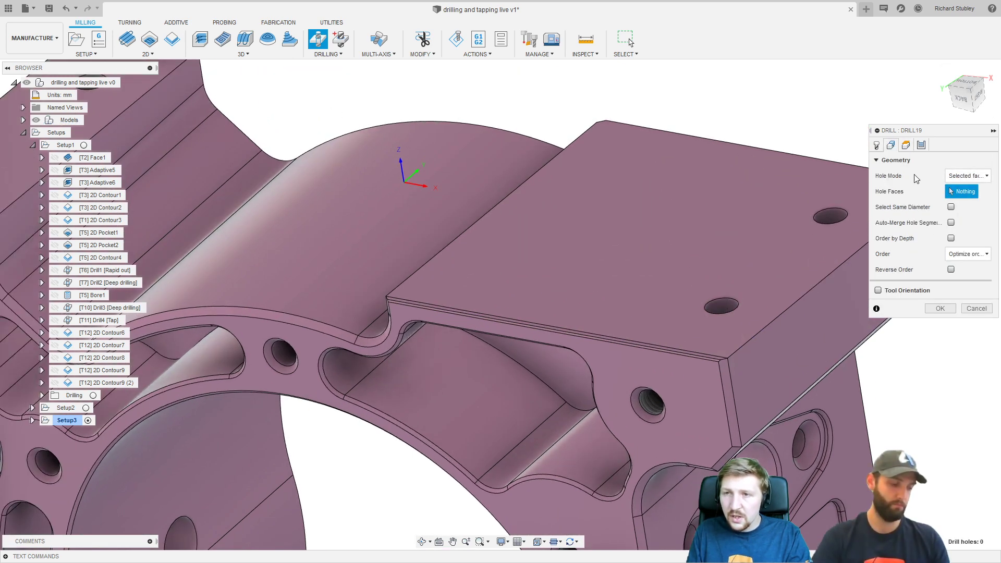
pyautogui.click(965, 176)
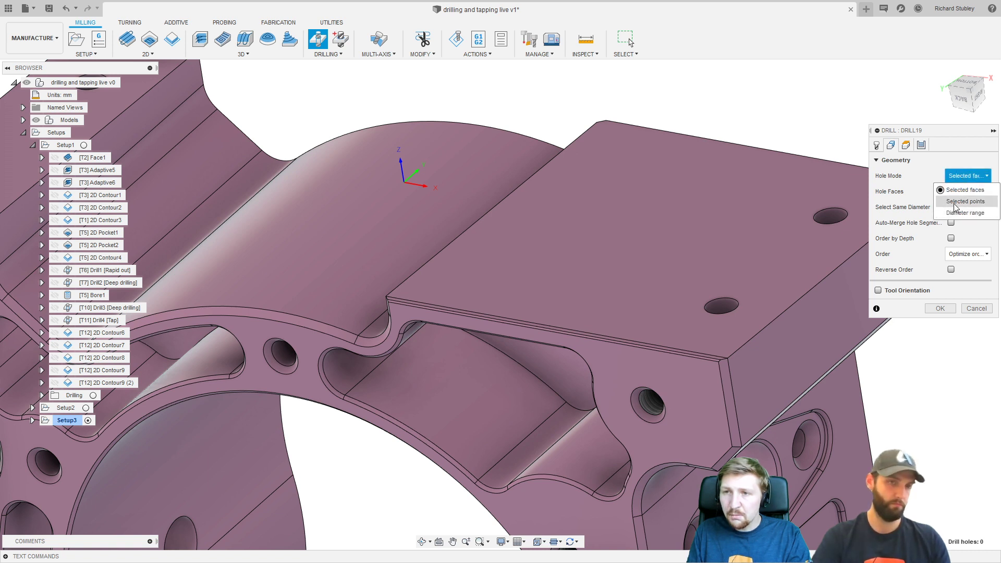
pyautogui.click(954, 202)
pyautogui.click(712, 300)
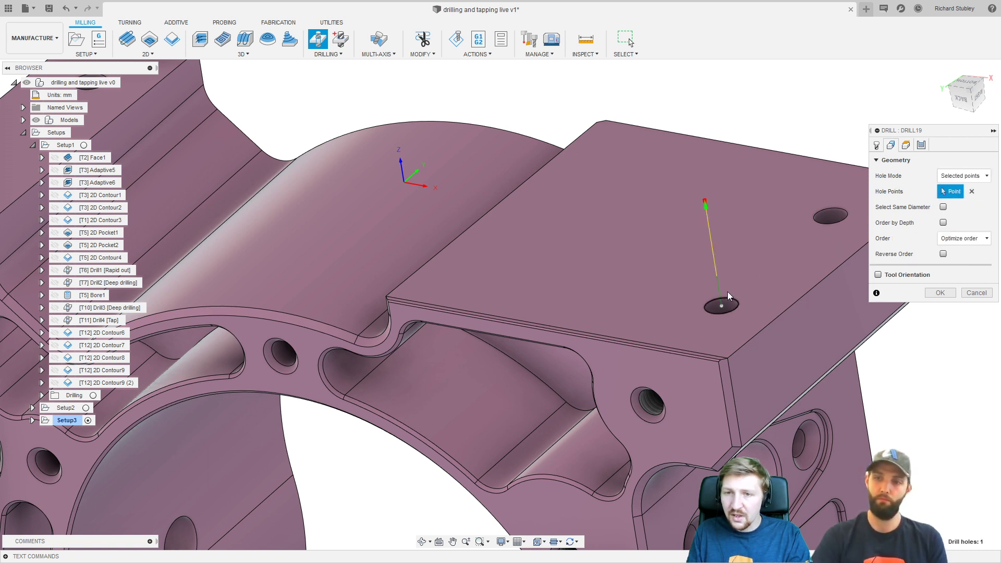
pyautogui.click(828, 215)
pyautogui.keyDown('shift'); pyautogui.moveTo(717, 237); pyautogui.dragTo(328, 241, button='middle'); pyautogui.keyUp('shift')
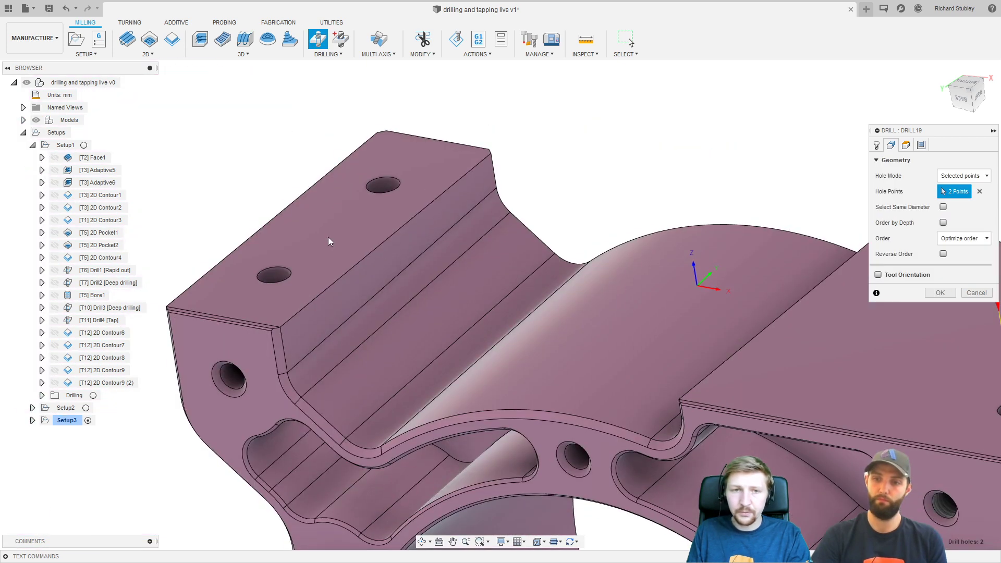
pyautogui.click(267, 271)
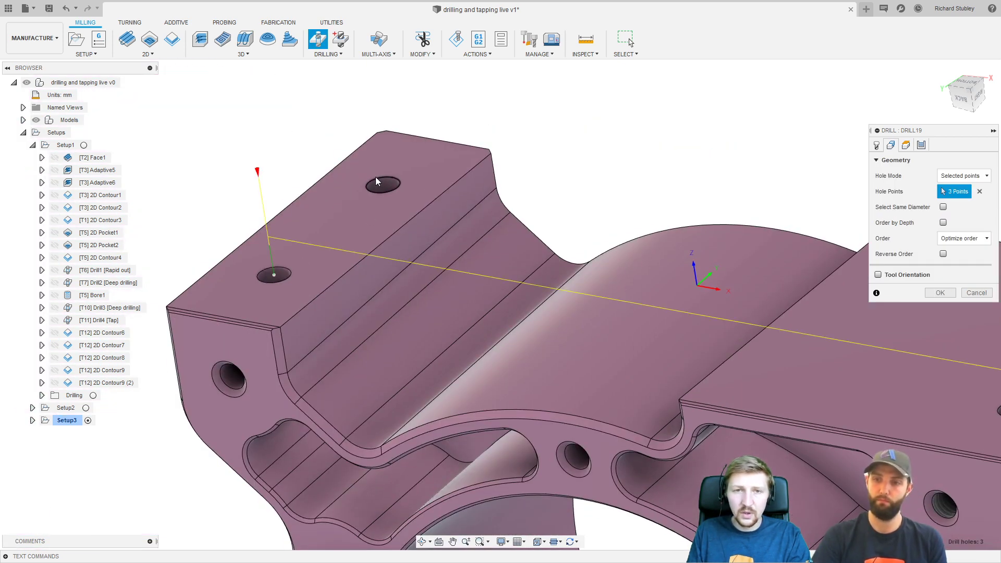
pyautogui.click(377, 182)
pyautogui.keyDown('shift'); pyautogui.moveTo(362, 221); pyautogui.dragTo(465, 231, button='middle'); pyautogui.keyUp('shift')
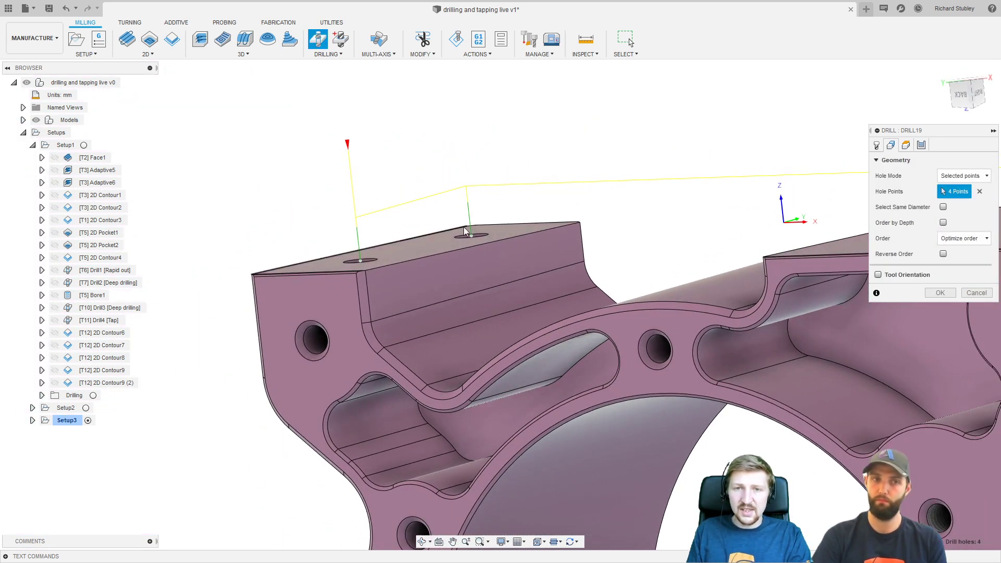
# Raise the drilling operation's bottom height with an offset from the hole bottom and accept the operation.
pyautogui.click(905, 145)
pyautogui.moveTo(960, 400); pyautogui.dragTo(907, 406)
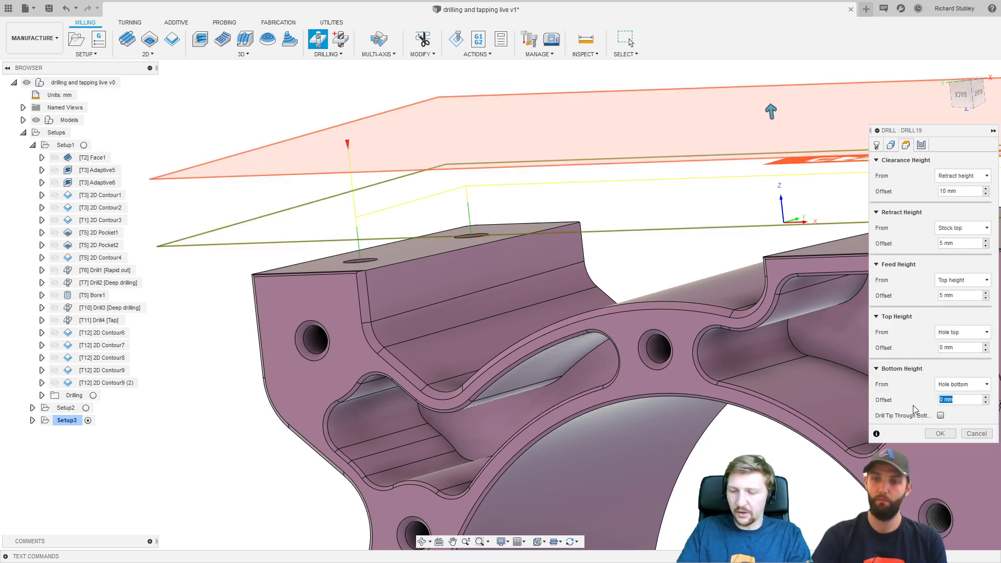
pyautogui.click(940, 434)
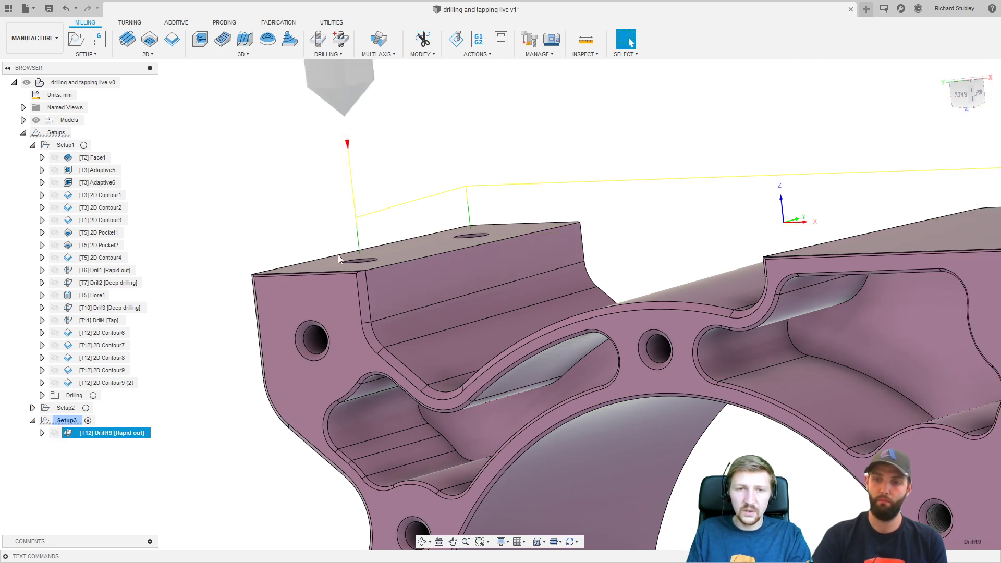
# Examine the four-hole drilling toolpath from several angles, including a side view, checking where the drill stops relative to the sloped pad faces.
pyautogui.keyDown('shift'); pyautogui.moveTo(380, 227); pyautogui.dragTo(377, 246, button='middle'); pyautogui.keyUp('shift')
pyautogui.scroll(-6, 377, 246)
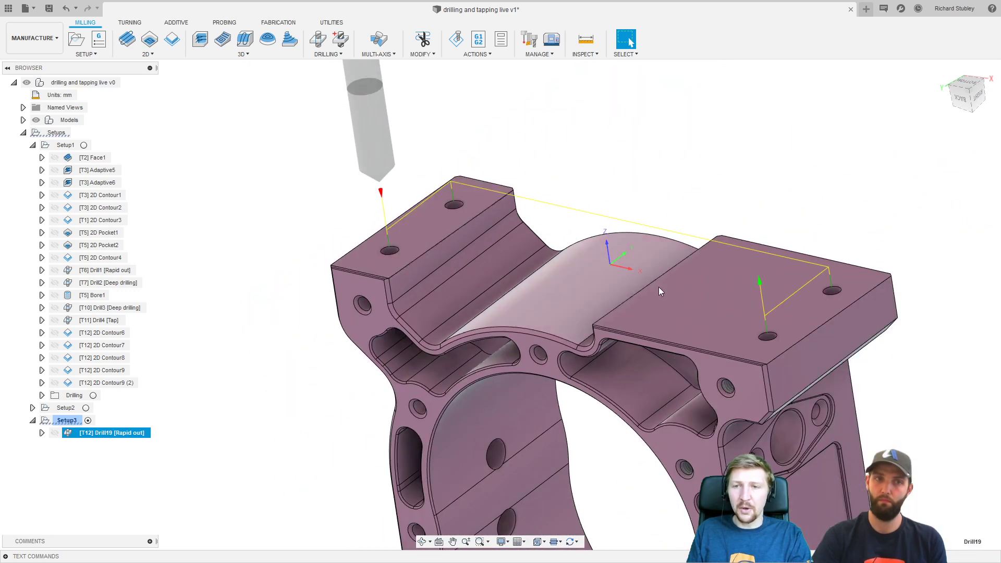
pyautogui.moveTo(377, 230)
pyautogui.keyDown('shift'); pyautogui.mouseDown(button='middle')
pyautogui.moveTo(390, 256)
pyautogui.moveTo(376, 245)
pyautogui.mouseUp(button='middle'); pyautogui.keyUp('shift')
pyautogui.keyDown('shift'); pyautogui.moveTo(778, 206); pyautogui.dragTo(765, 194, button='middle'); pyautogui.keyUp('shift')
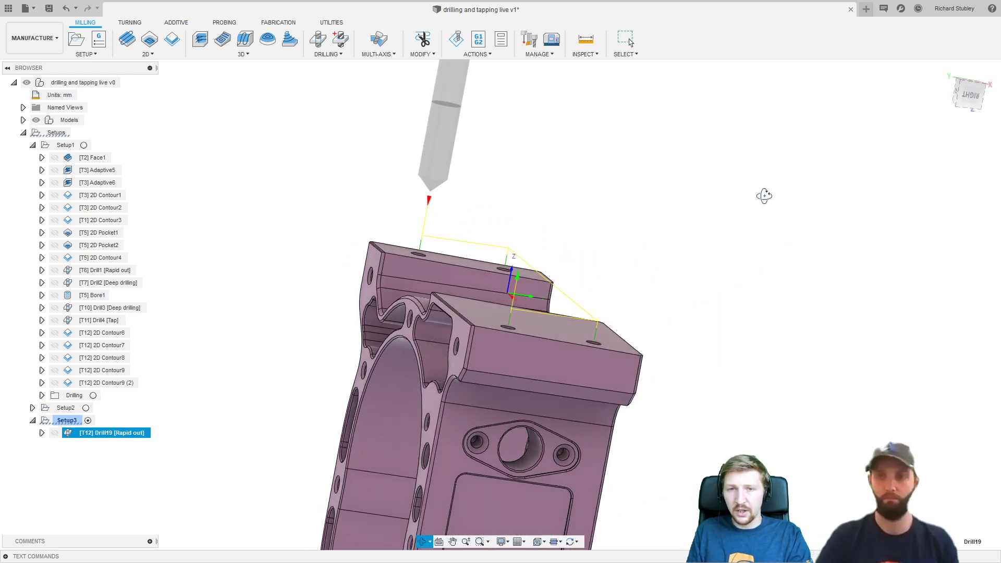
pyautogui.click(971, 98)
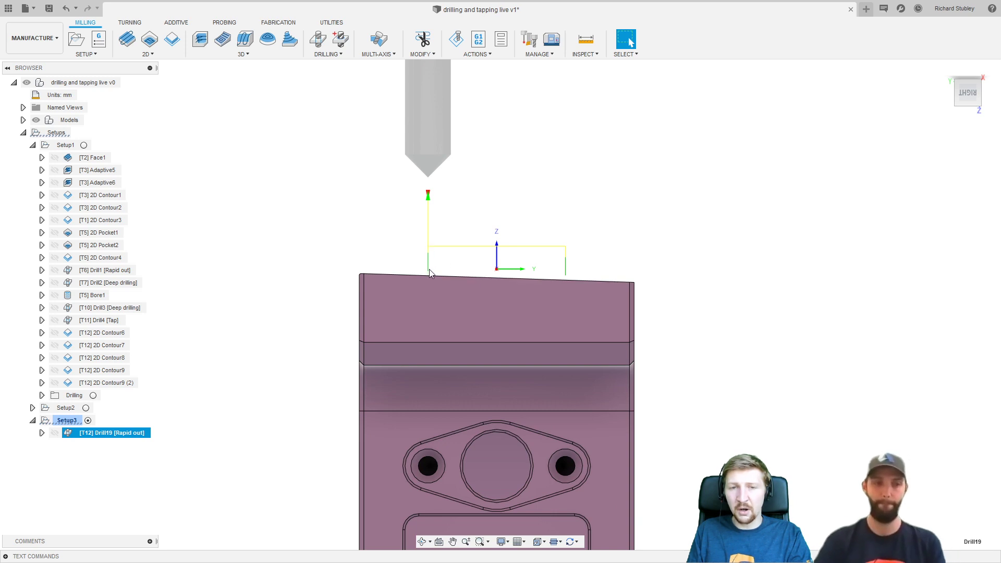
pyautogui.keyDown('shift'); pyautogui.moveTo(429, 270); pyautogui.dragTo(583, 297, button='middle'); pyautogui.keyUp('shift')
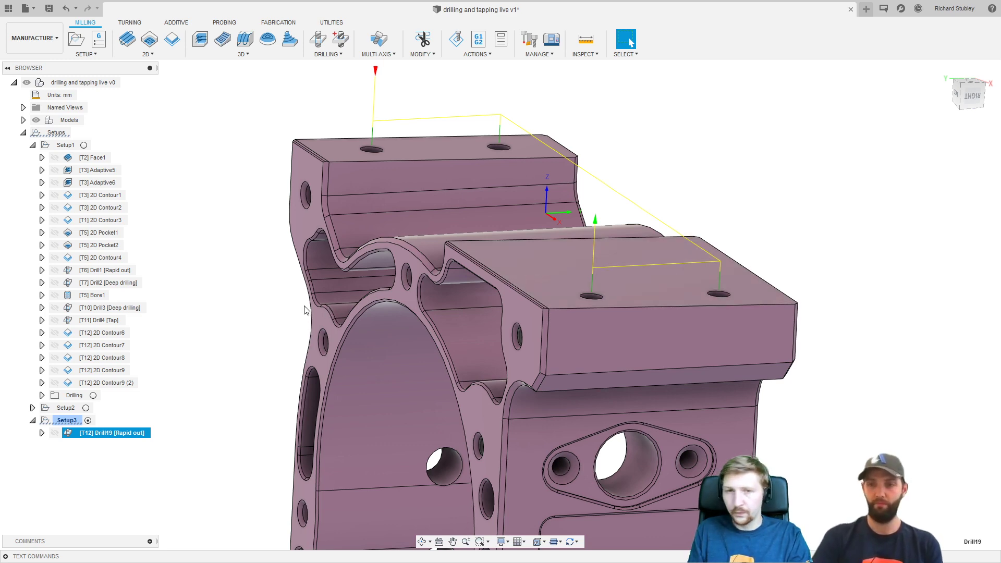
pyautogui.keyDown('shift'); pyautogui.moveTo(305, 310); pyautogui.dragTo(551, 321, button='middle'); pyautogui.keyUp('shift')
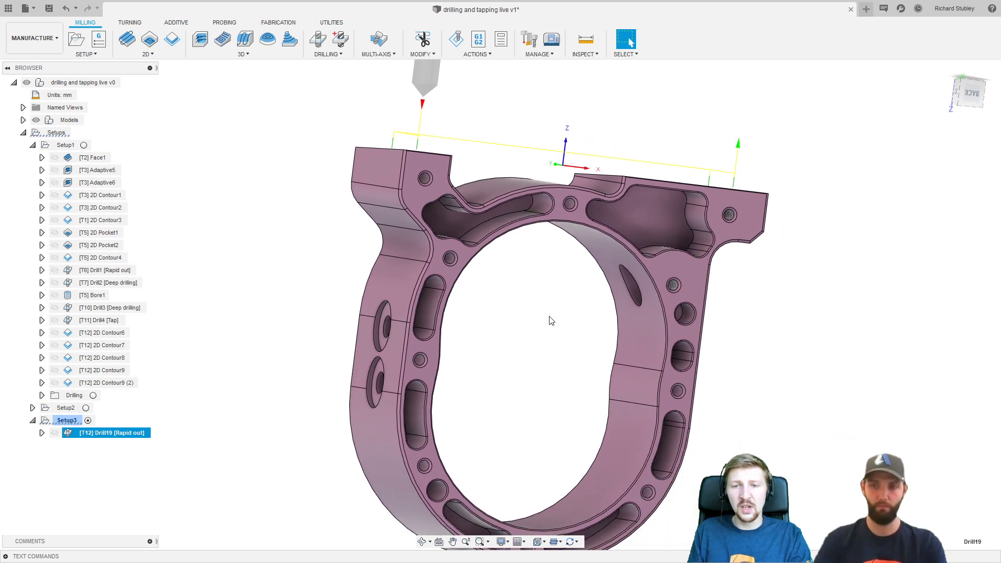